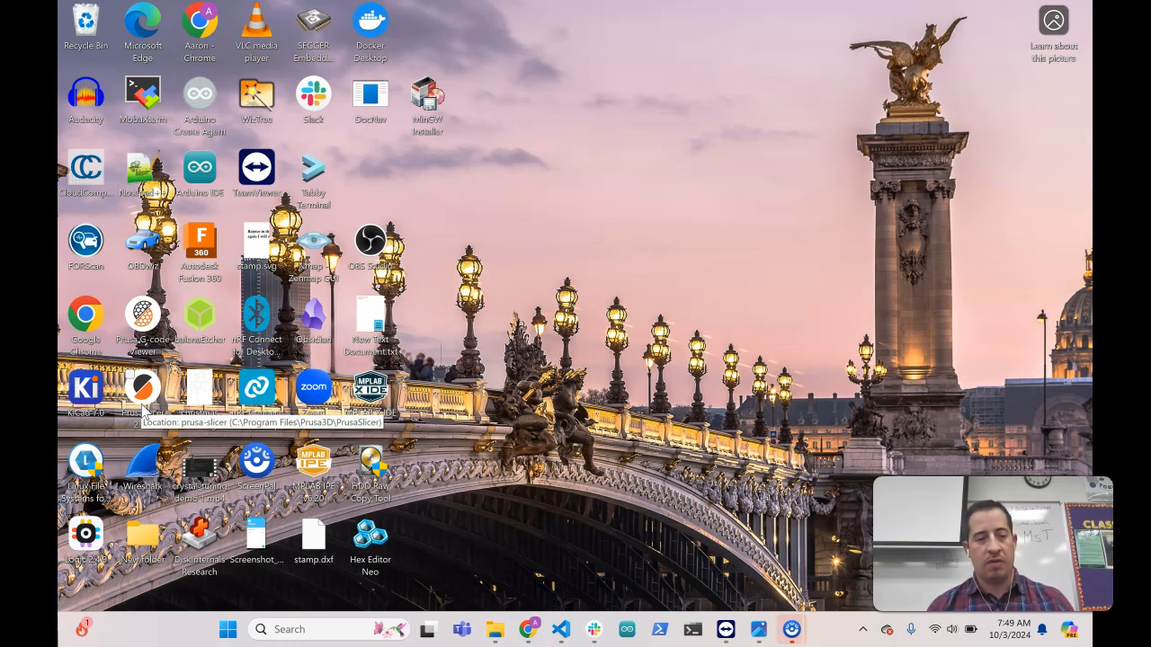
- Open PrusaSlicer, decline the application update, dismiss the tip, and maximize the window
click(149, 388)
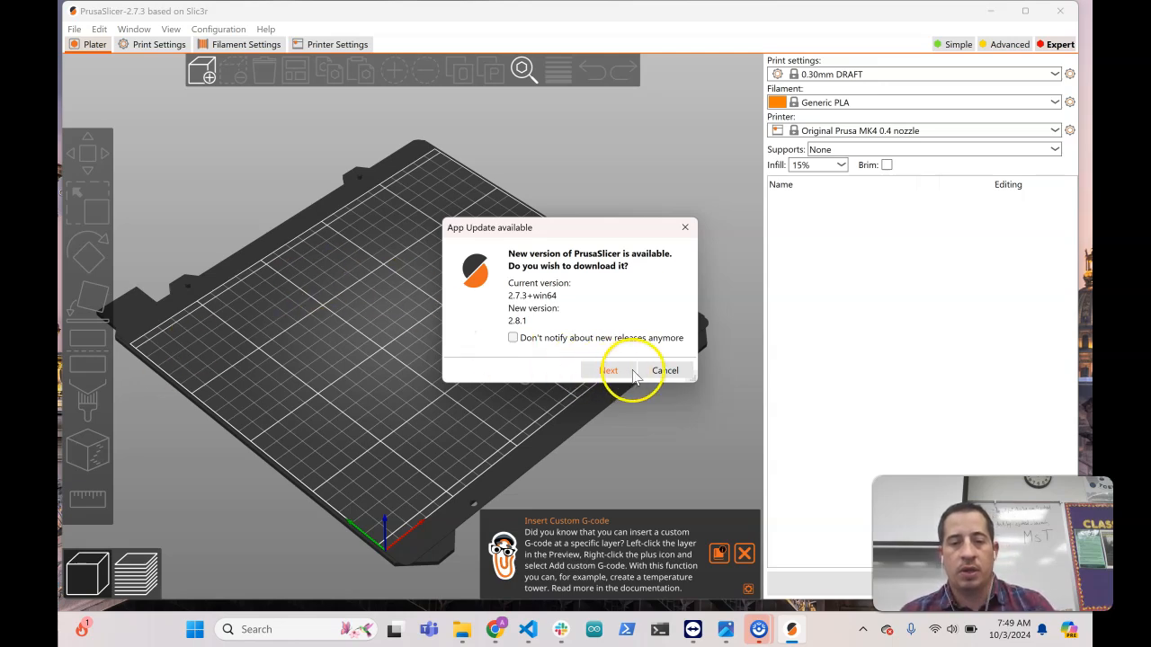
click(667, 373)
click(744, 488)
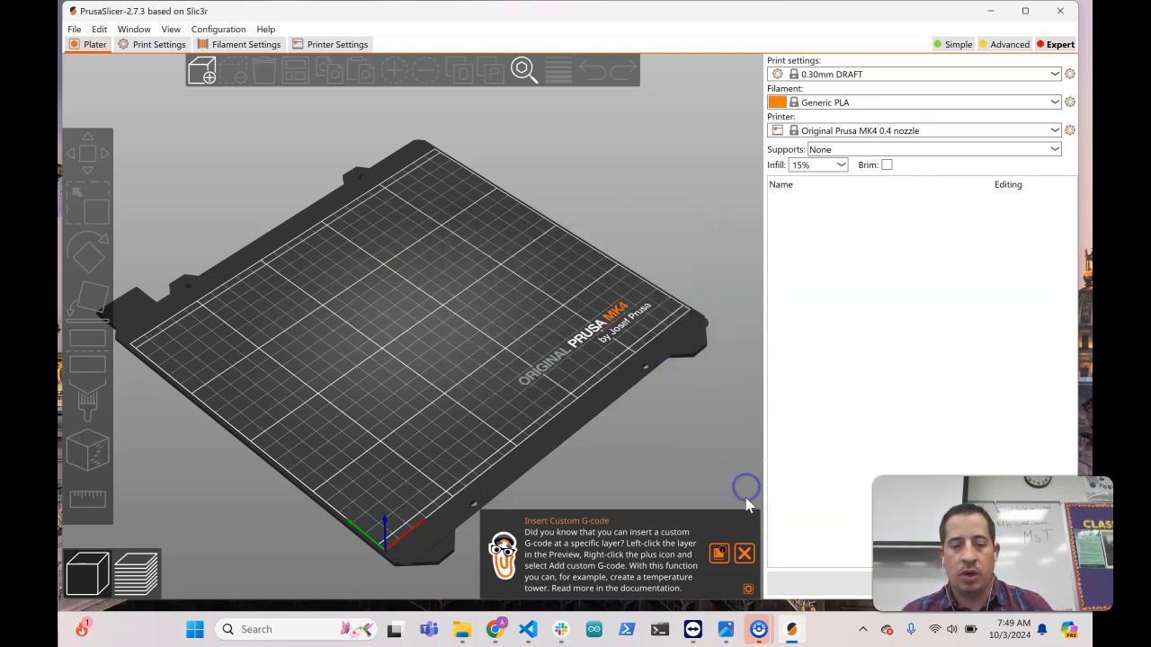
click(750, 553)
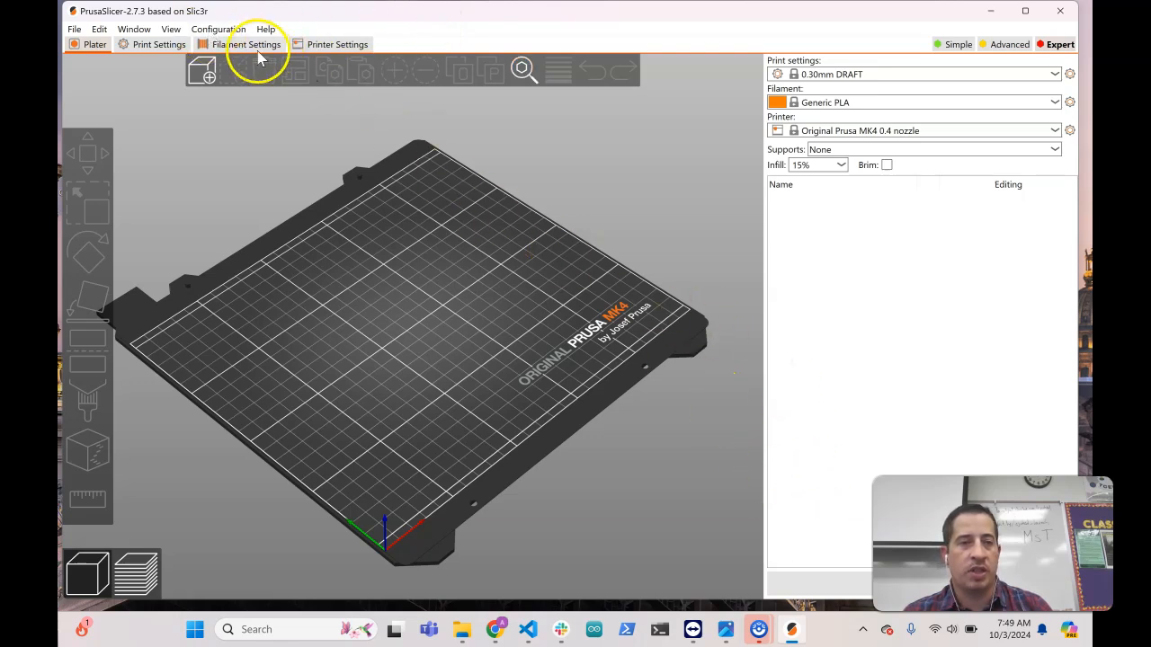
click(1025, 11)
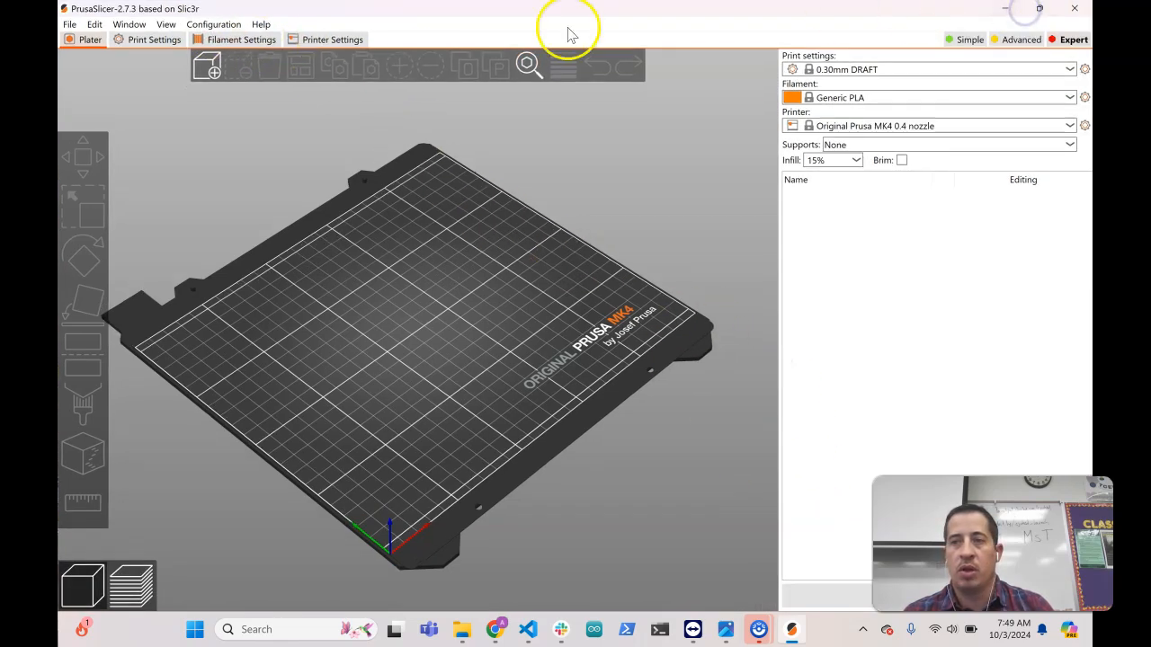
- Open the Configuration Wizard without installing the newer configuration, and deselect the 0.4 mm nozzle for the Original Prusa MK4 Input Shaper
click(215, 25)
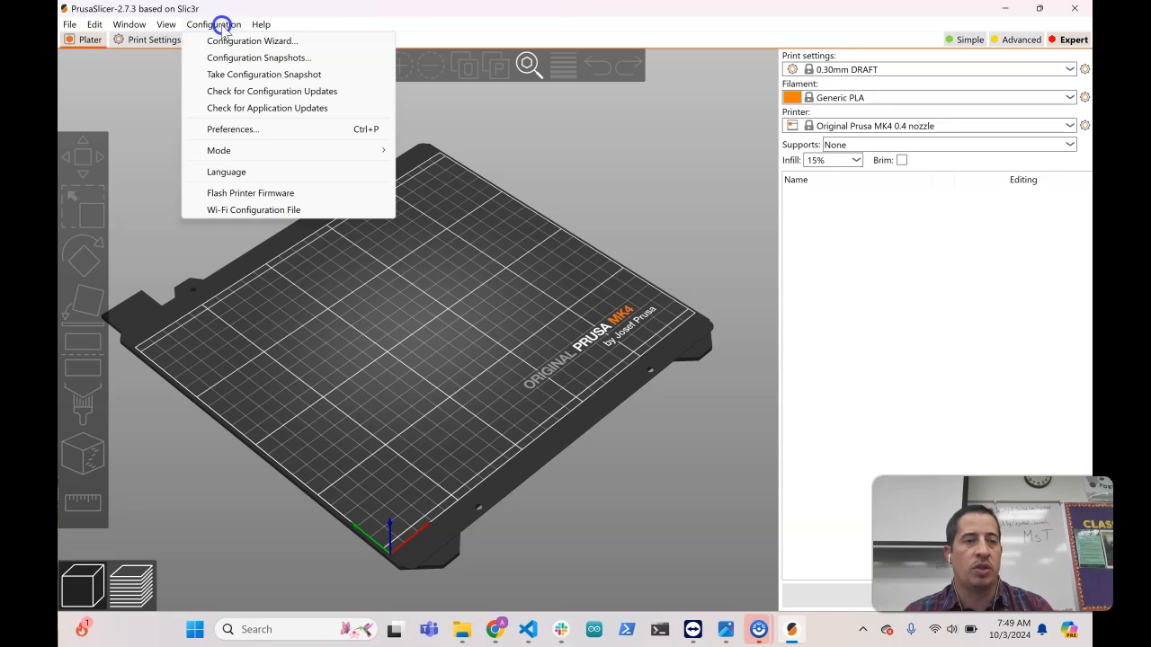
click(232, 41)
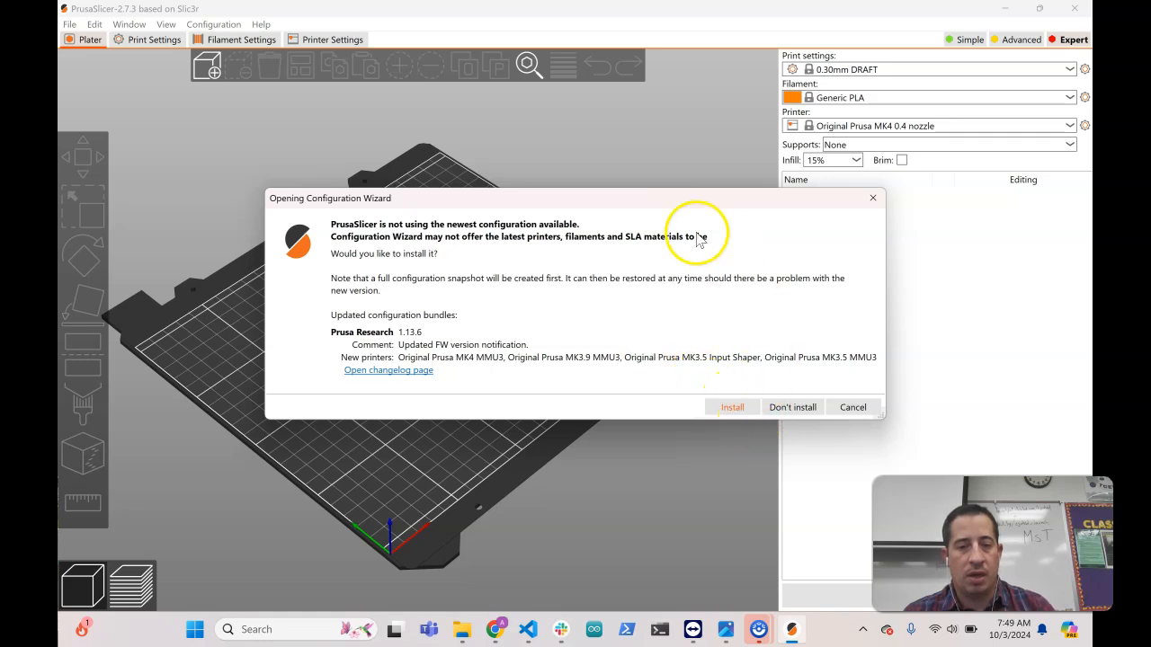
click(797, 409)
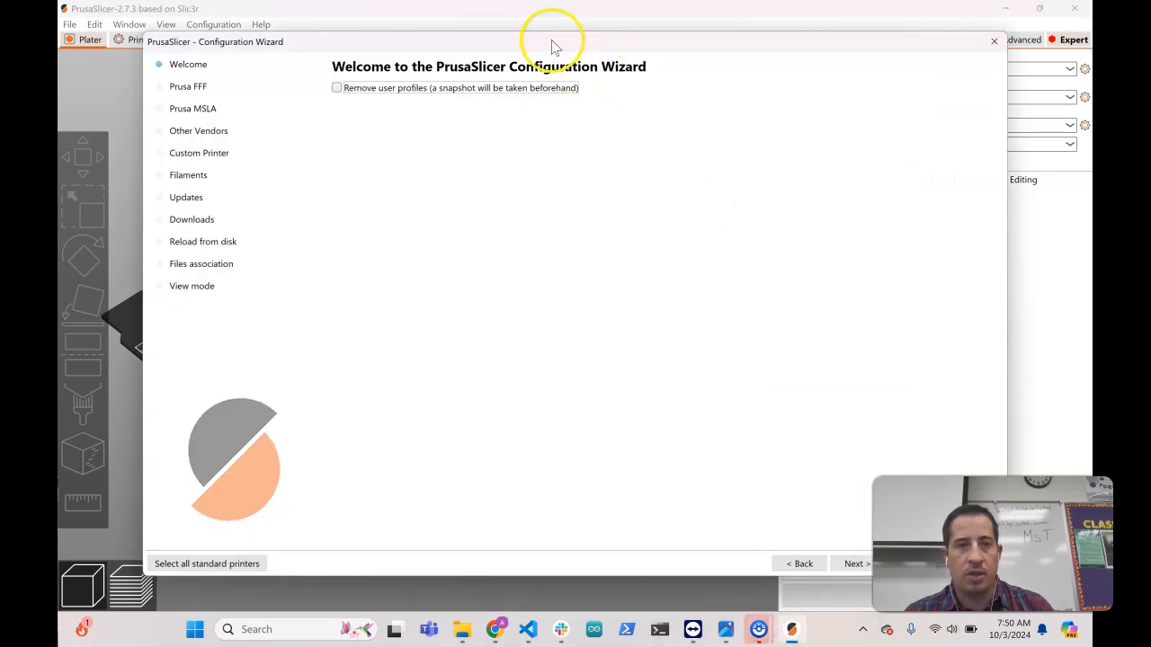
drag(552, 44, 513, 41)
click(815, 559)
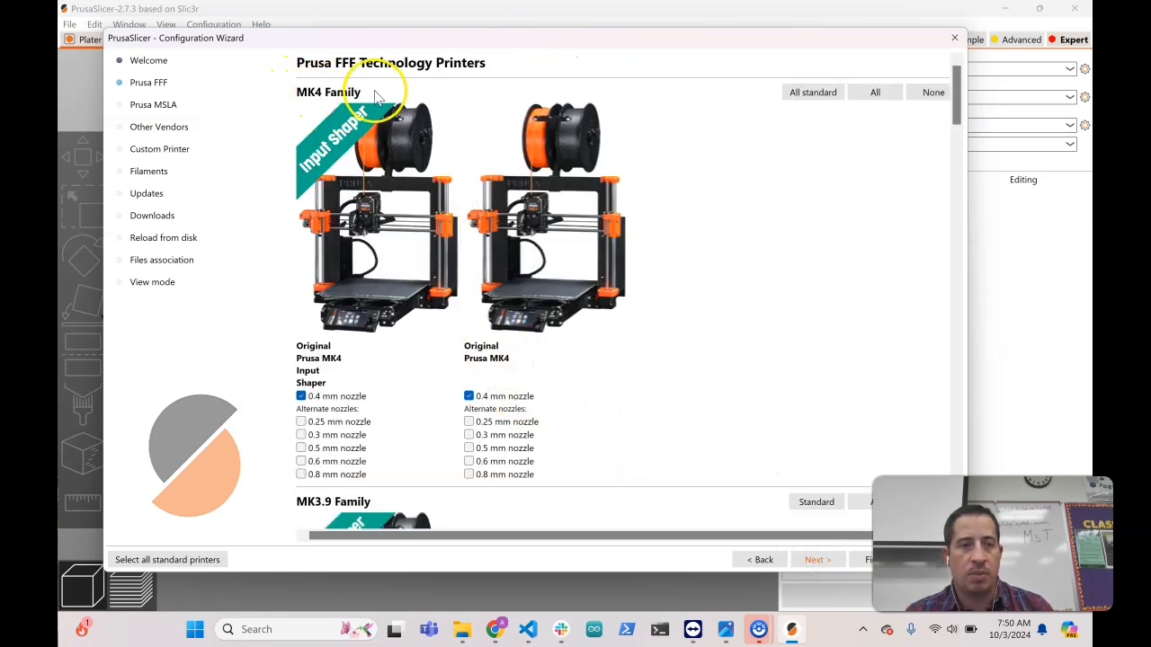
click(312, 396)
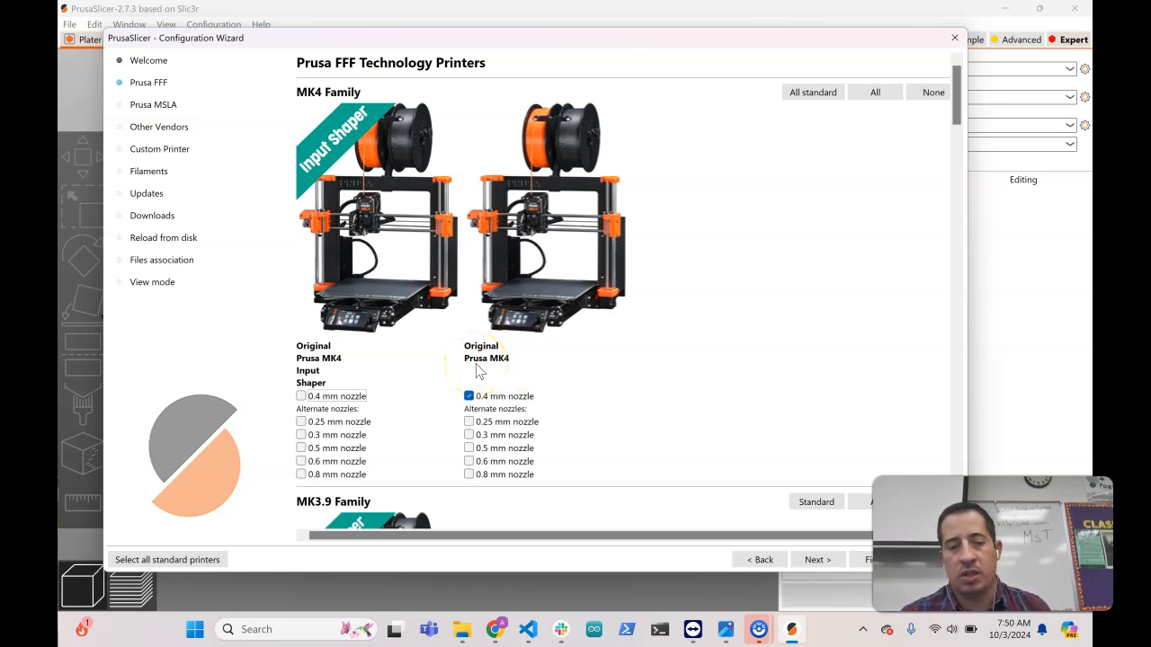
- Review which nozzles are selected for the MK3.9, MINI and MK3 printer families, and close the wizard
scroll(468, 402, down, 1)
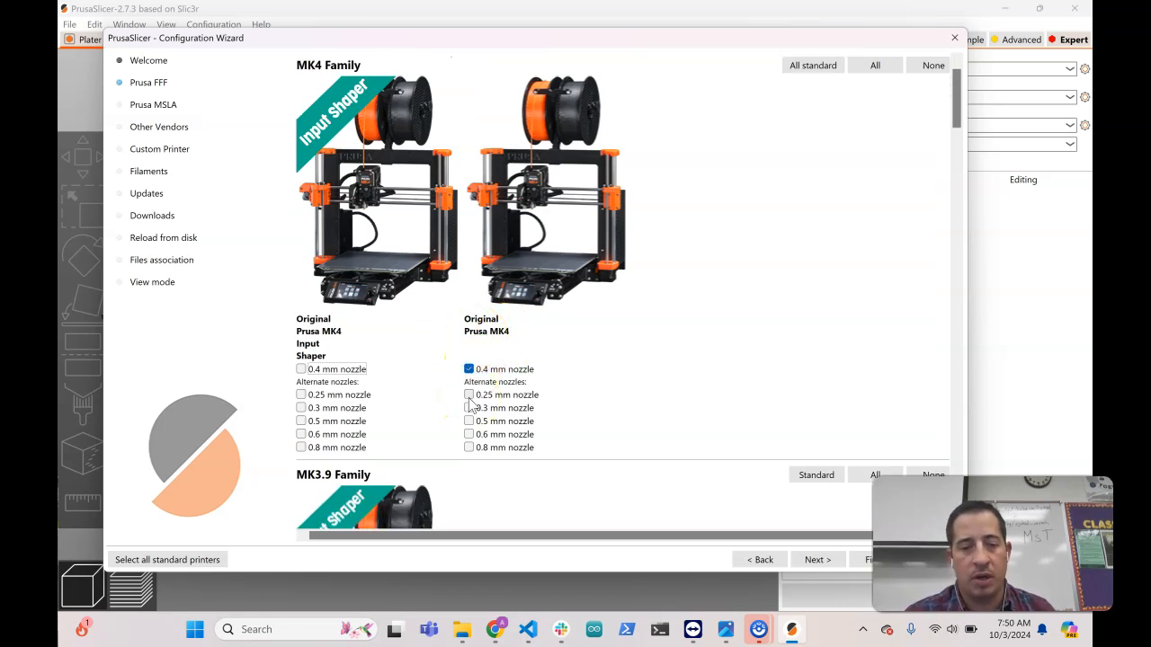
scroll(469, 402, down, 2)
scroll(486, 302, down, 7)
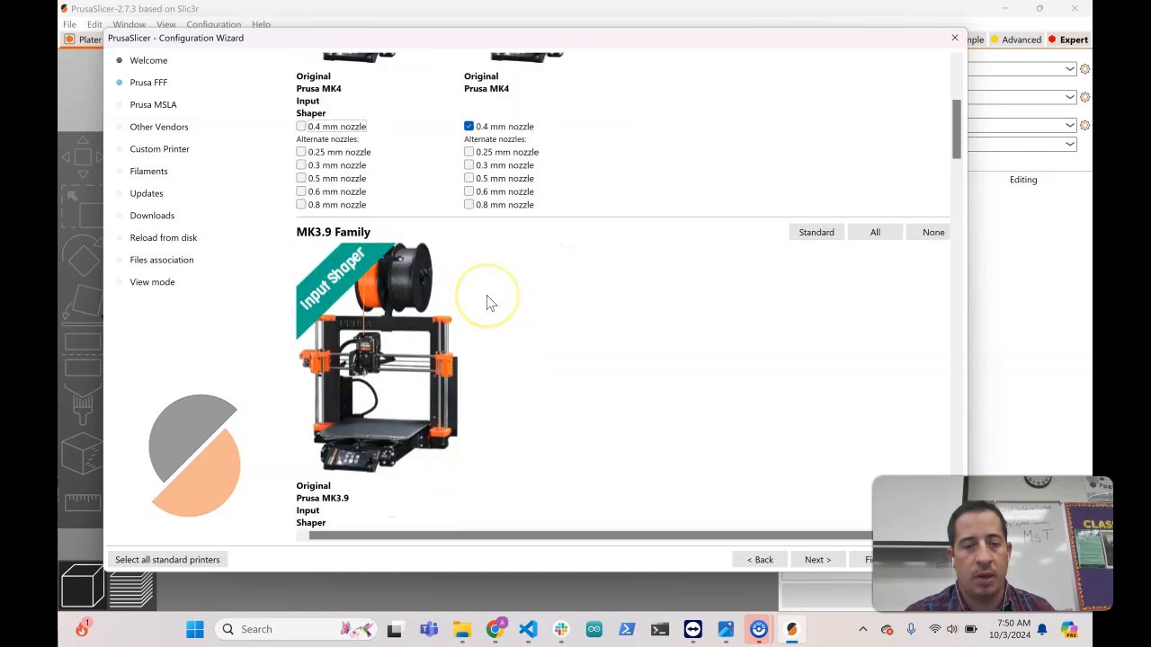
scroll(487, 302, down, 10)
scroll(487, 302, down, 5)
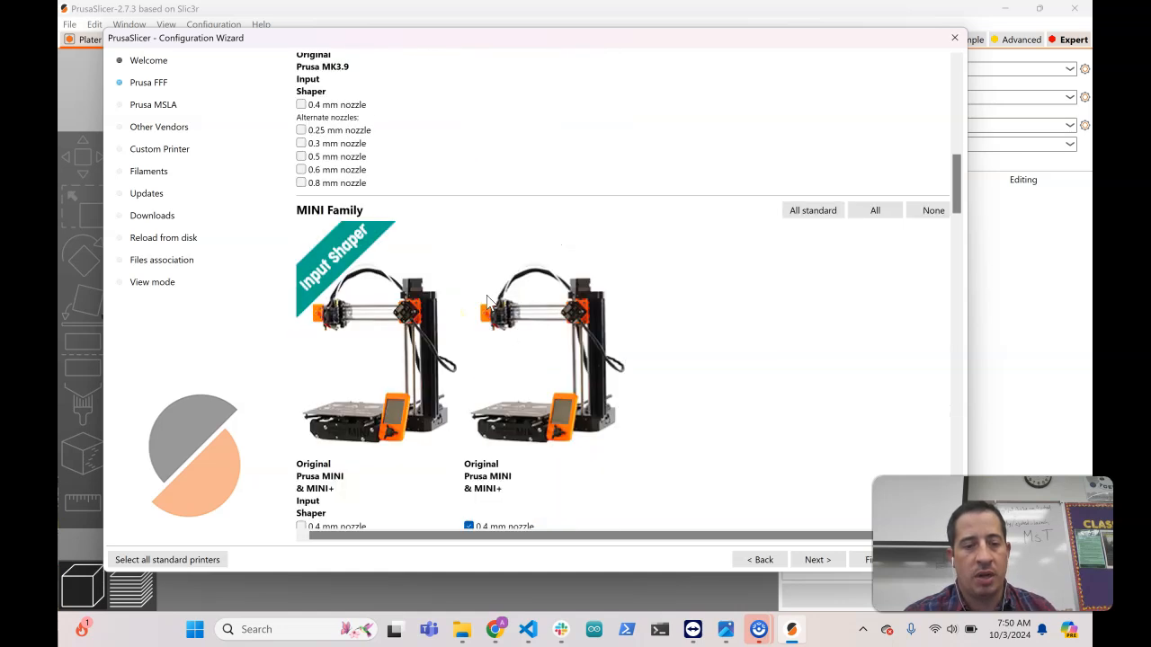
scroll(486, 302, down, 9)
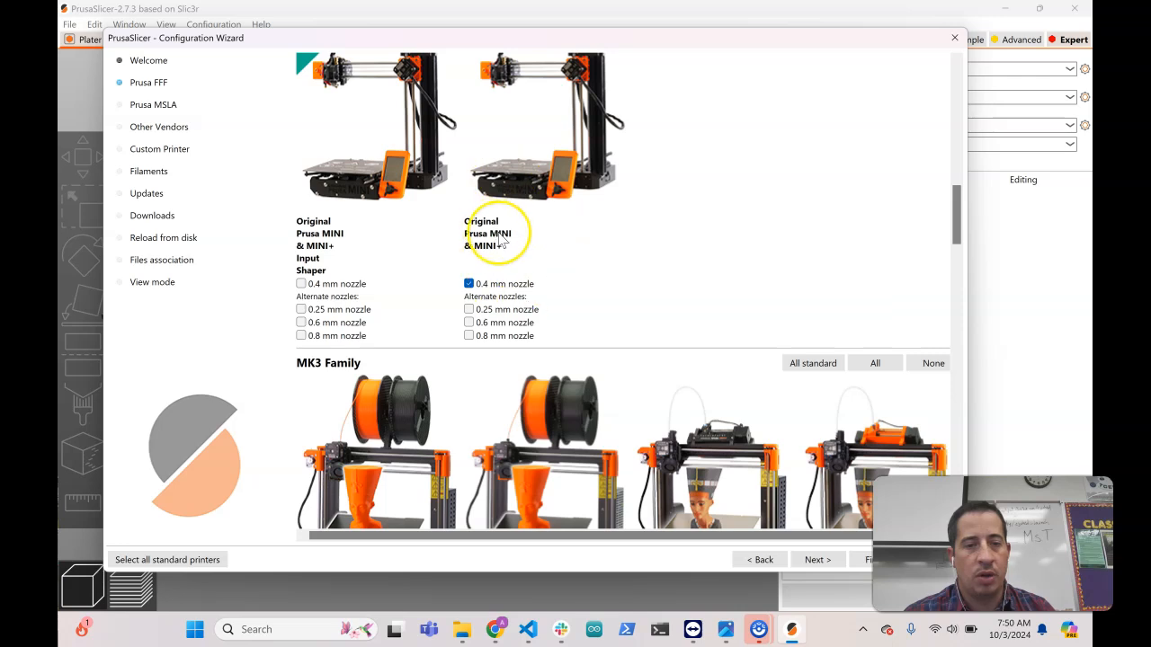
scroll(501, 238, down, 10)
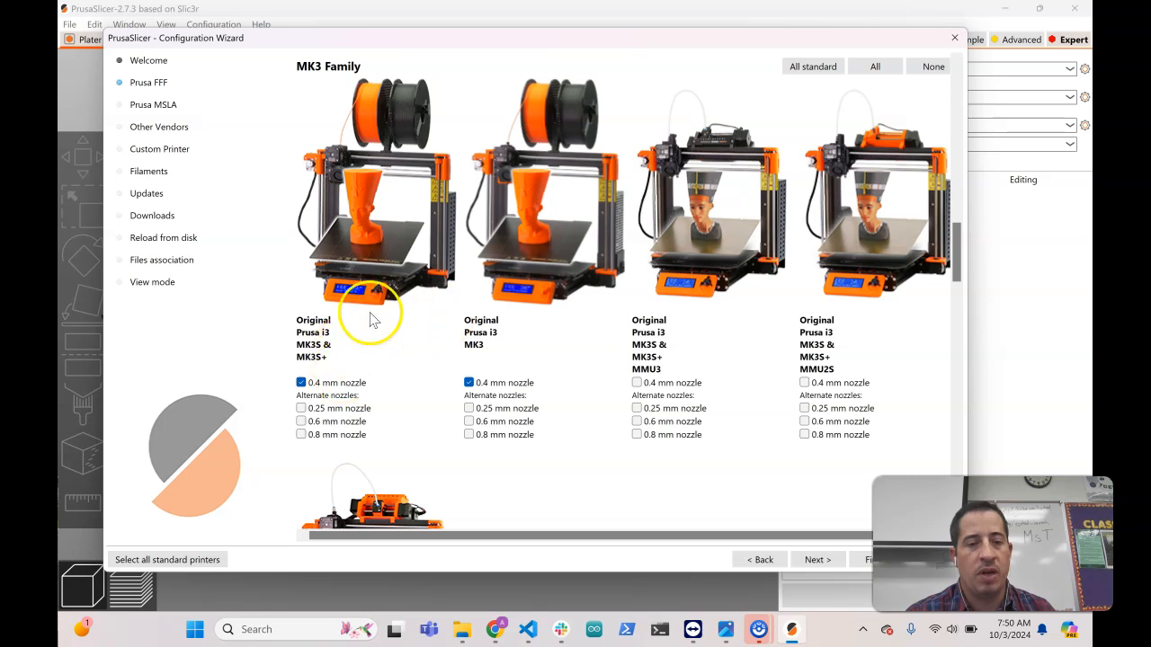
scroll(490, 259, up, 10)
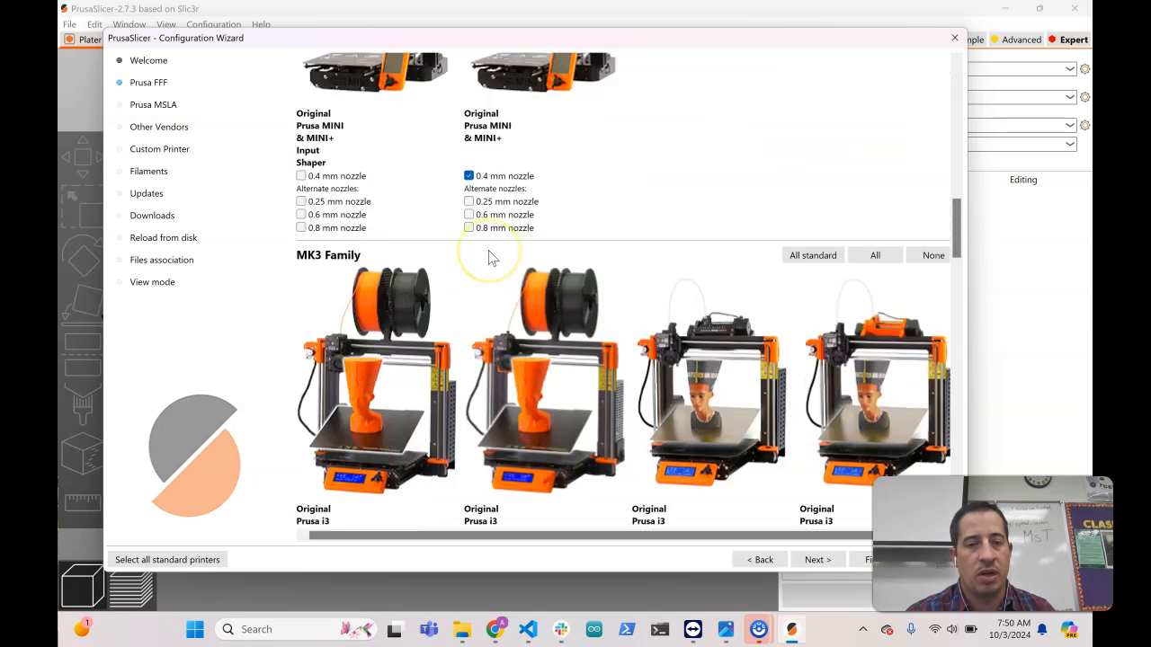
scroll(490, 259, up, 5)
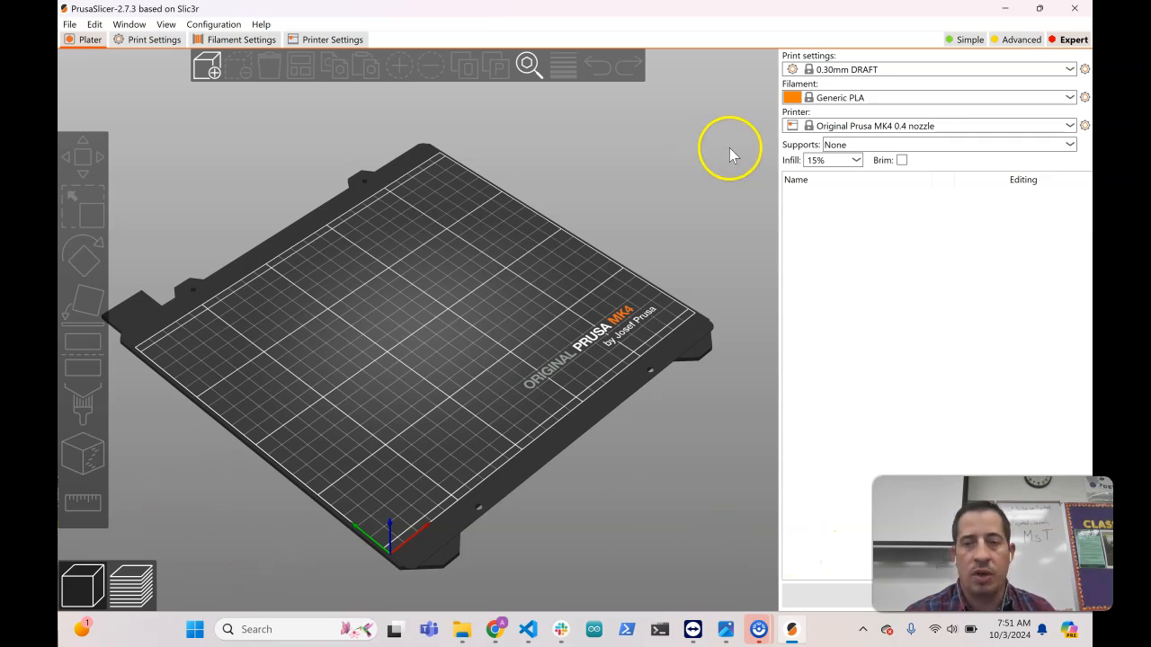
- Choose the Original Prusa MK4 0.4 nozzle printer and the 0.30mm DRAFT print settings
click(832, 128)
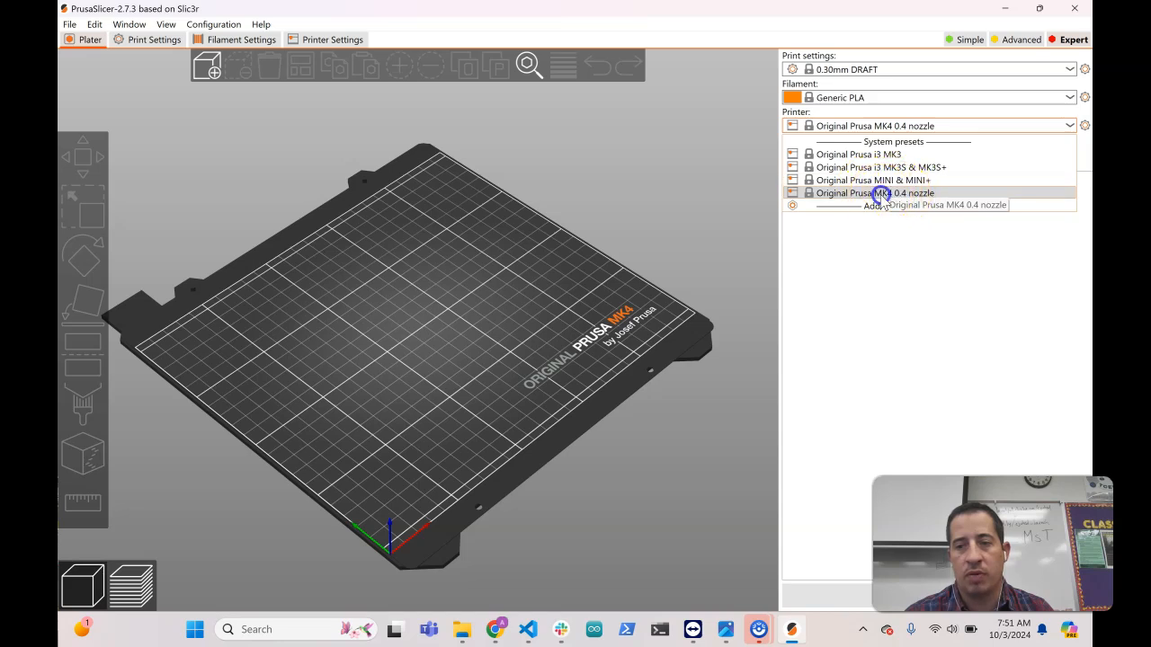
click(881, 194)
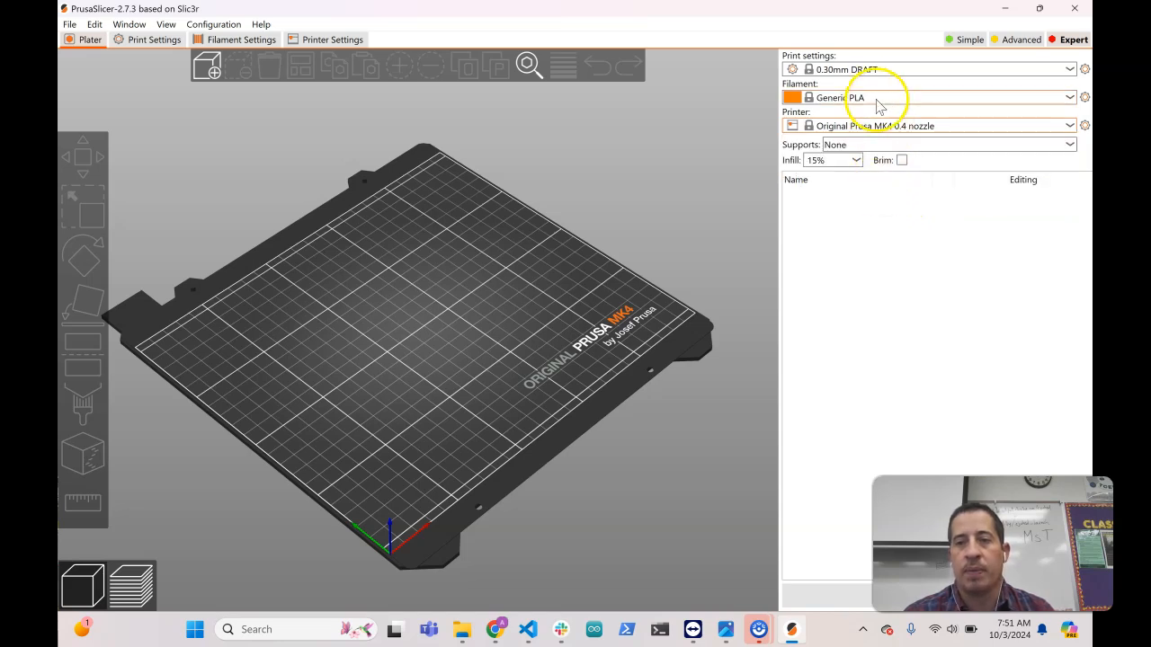
click(868, 70)
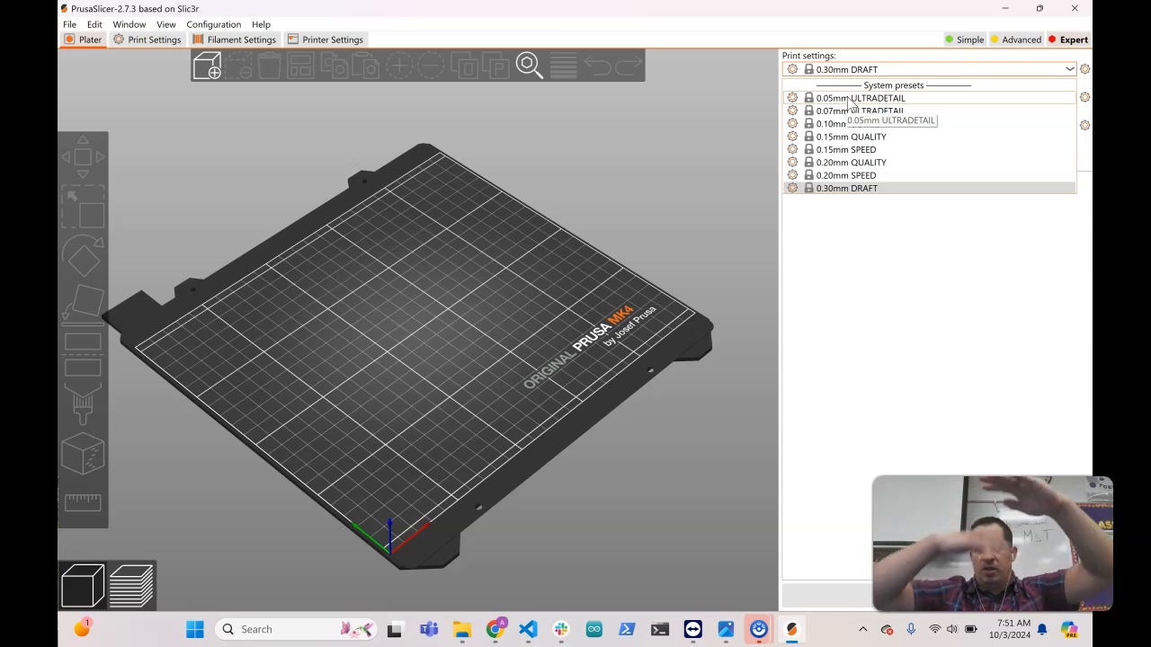
click(835, 190)
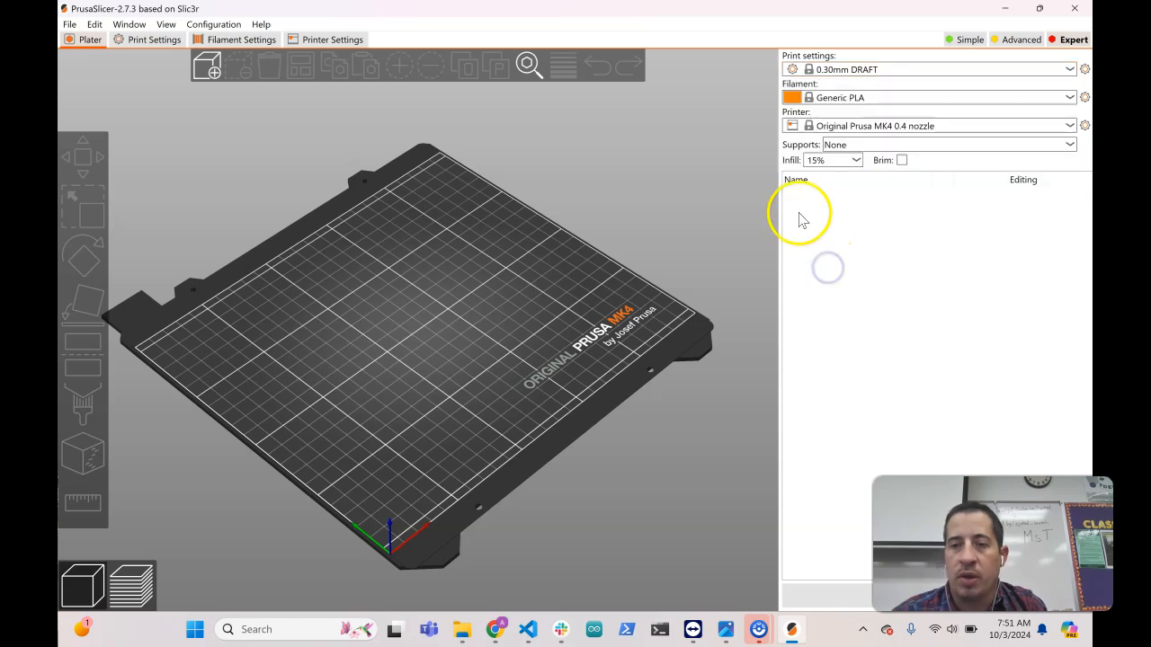
- Look through the available filament presets
click(813, 98)
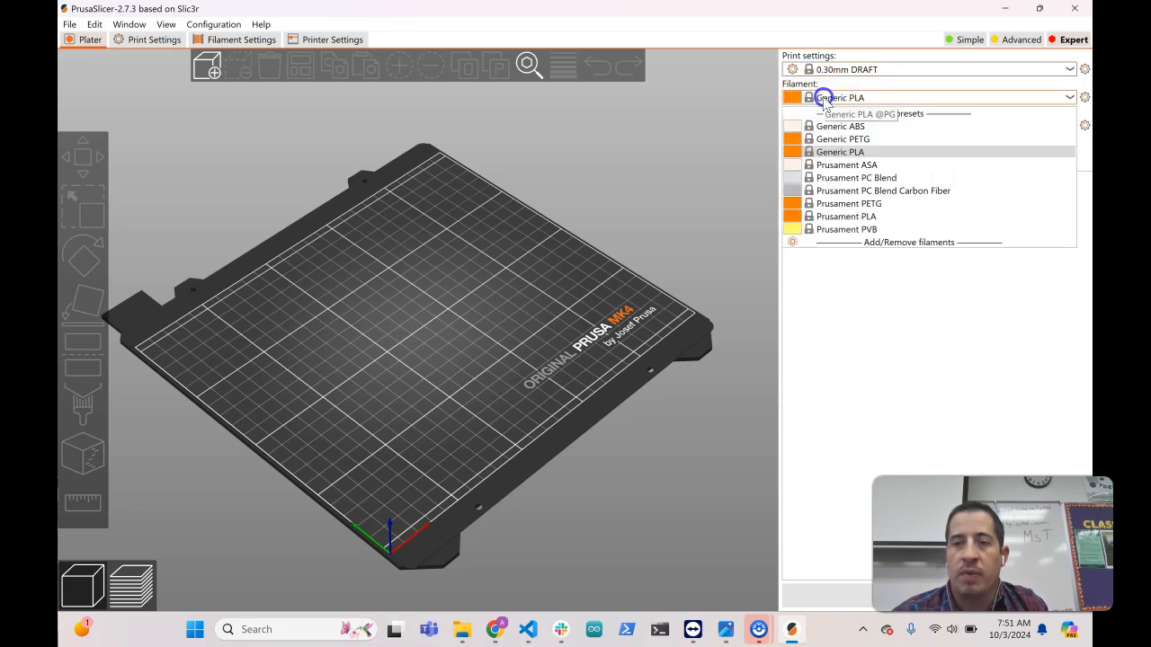
click(846, 139)
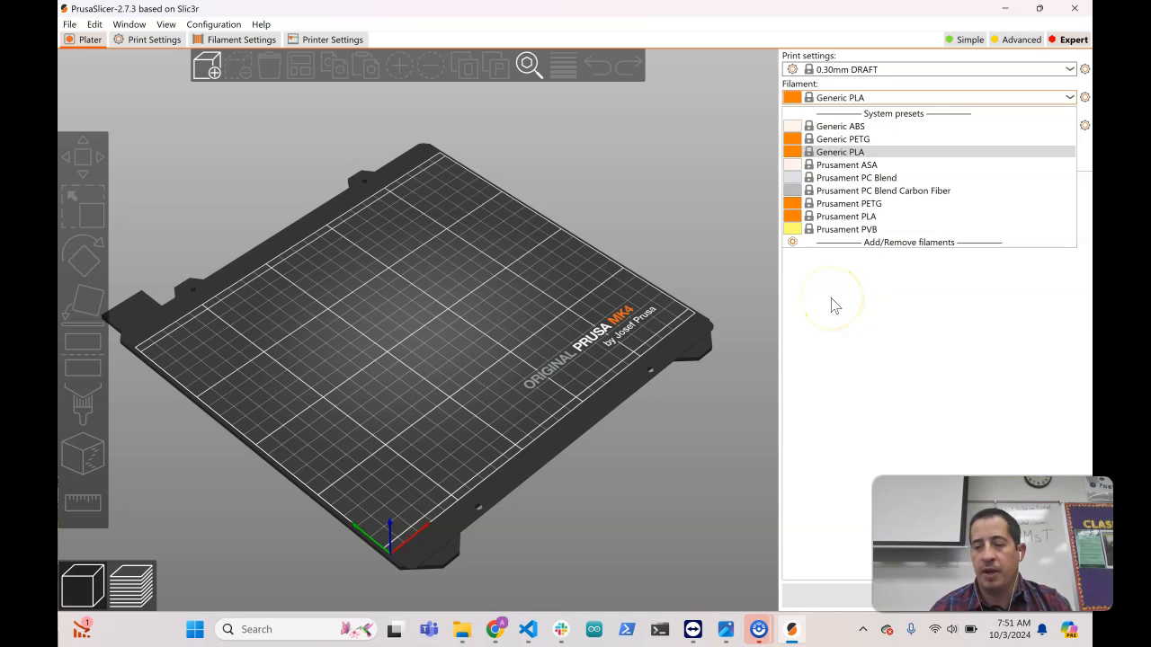
click(860, 383)
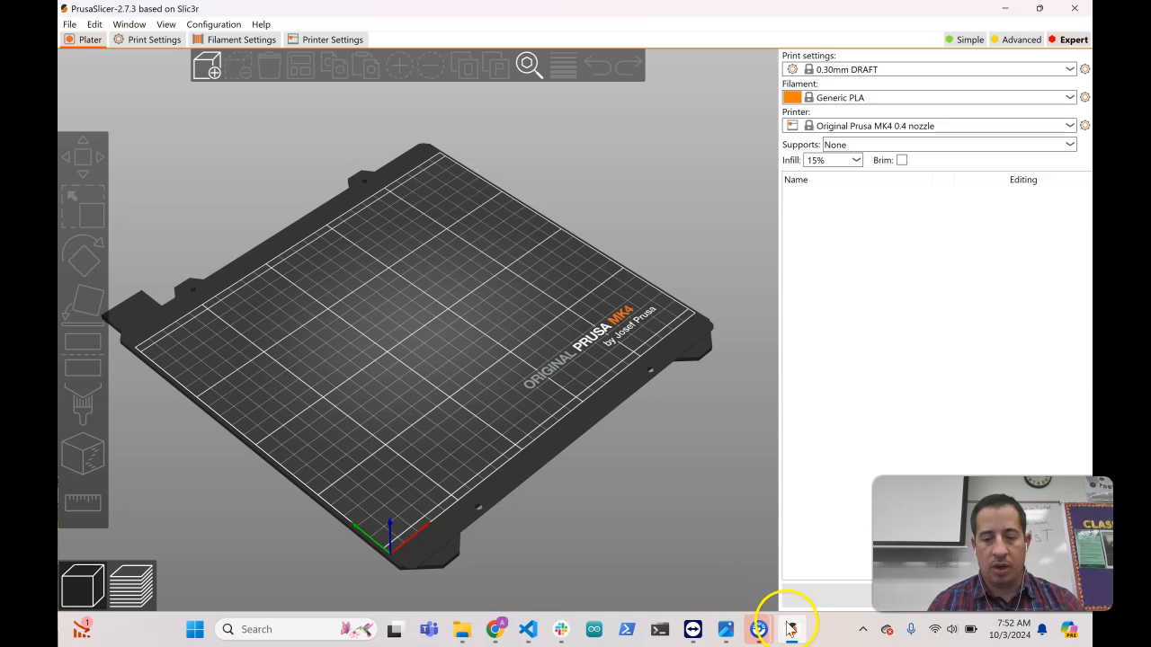
- Switch to the caster mount in the drawbot document in Onshape
mouse_move(790, 629)
mouse_move(495, 629)
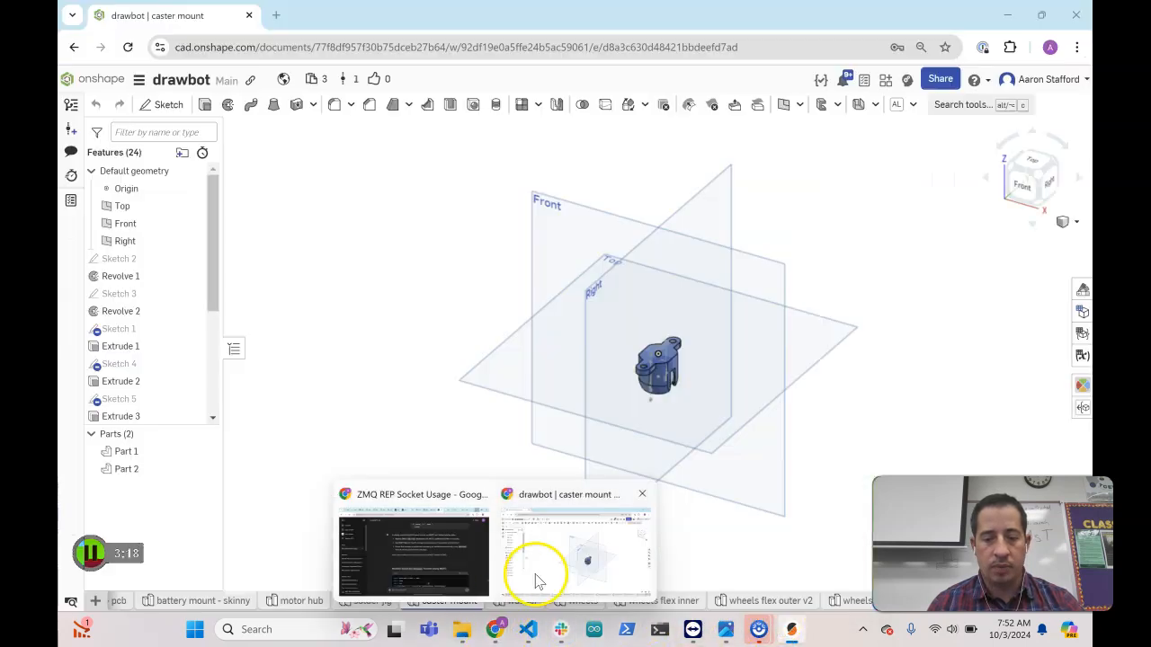
click(531, 580)
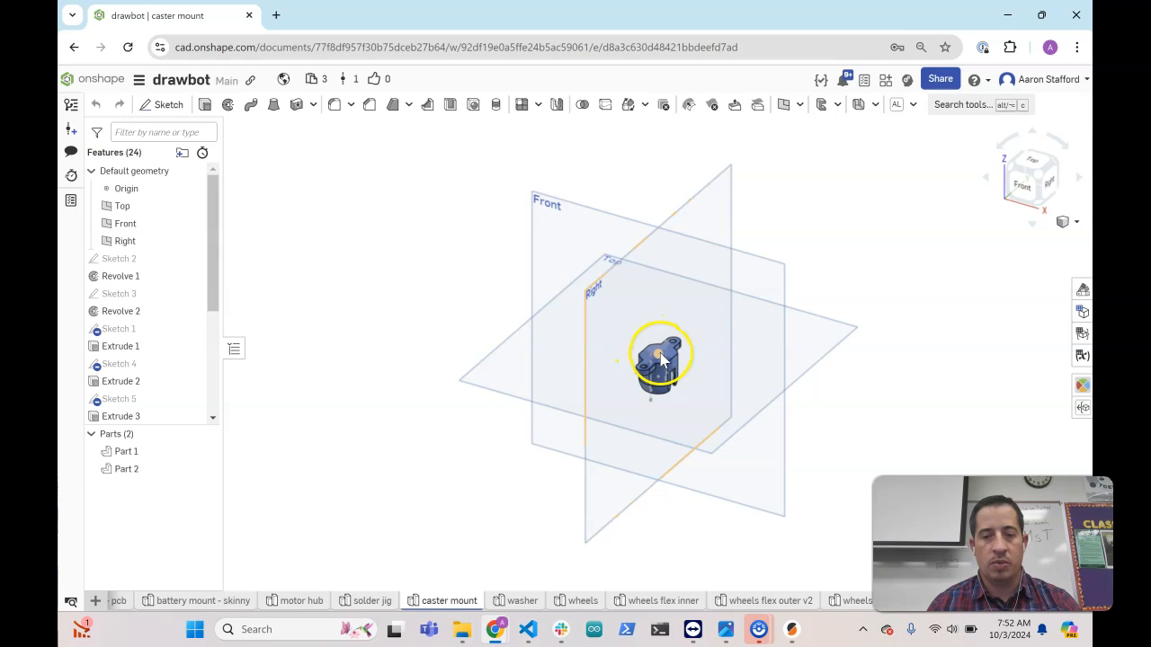
click(151, 452)
click(151, 467)
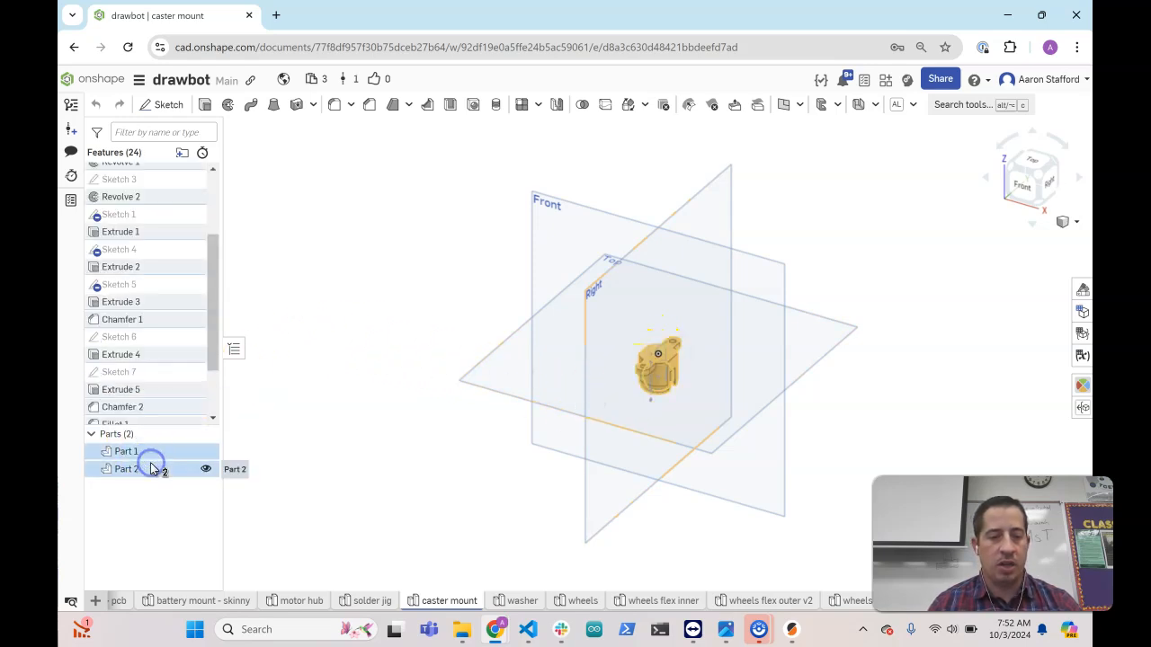
right_click(138, 455)
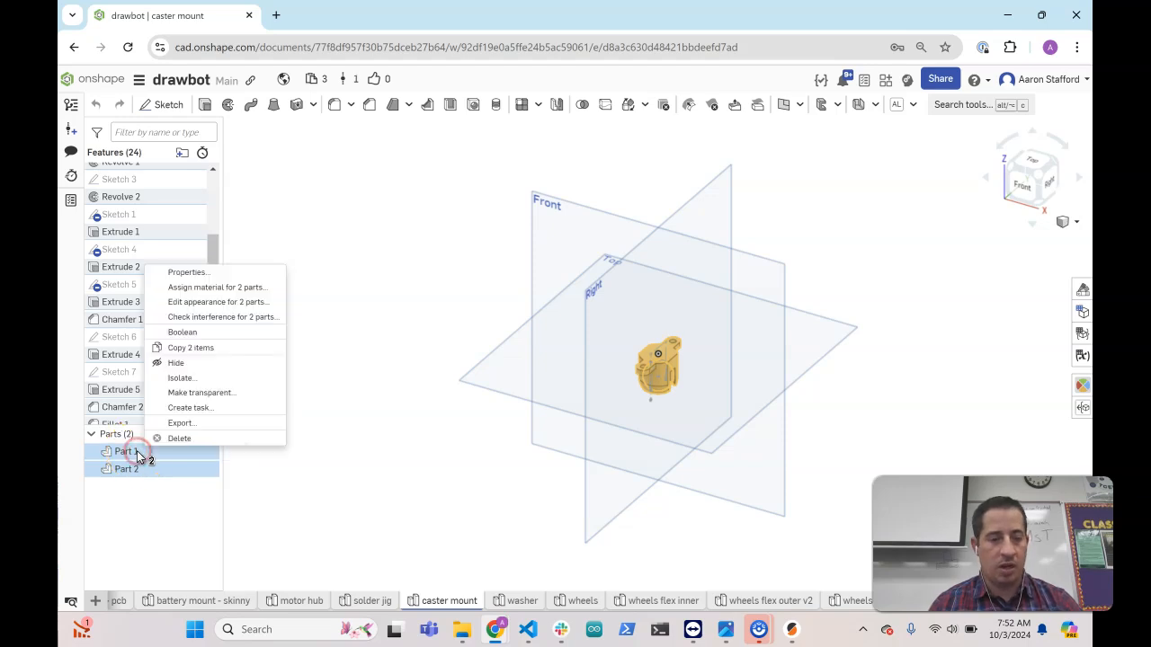
click(177, 425)
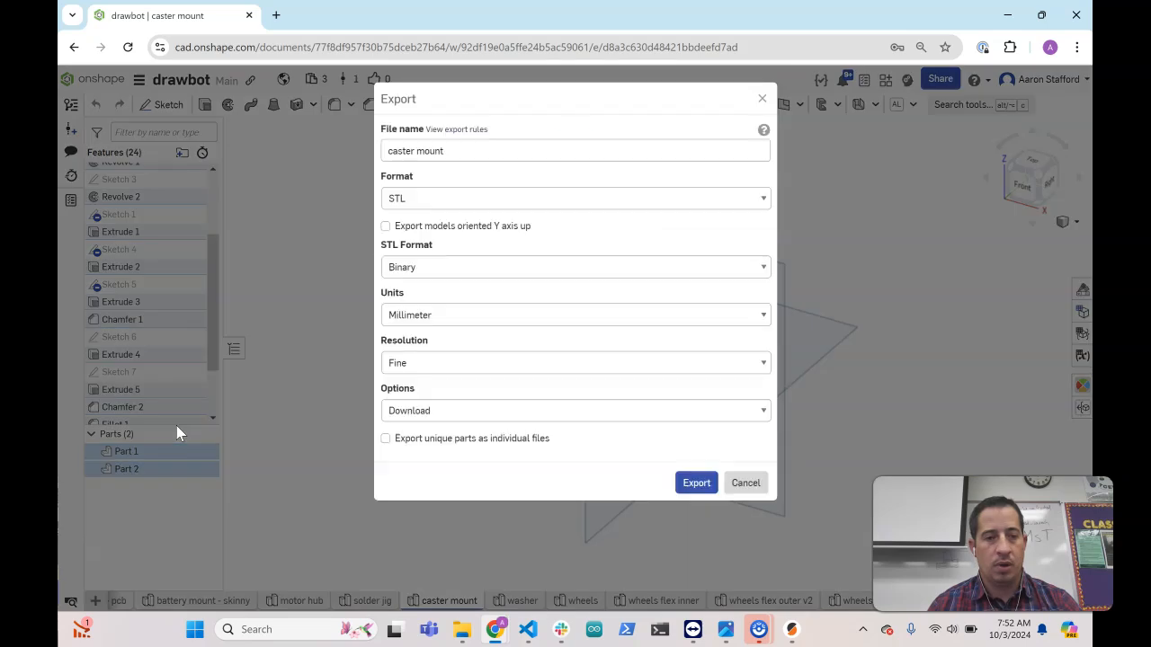
click(737, 483)
click(424, 547)
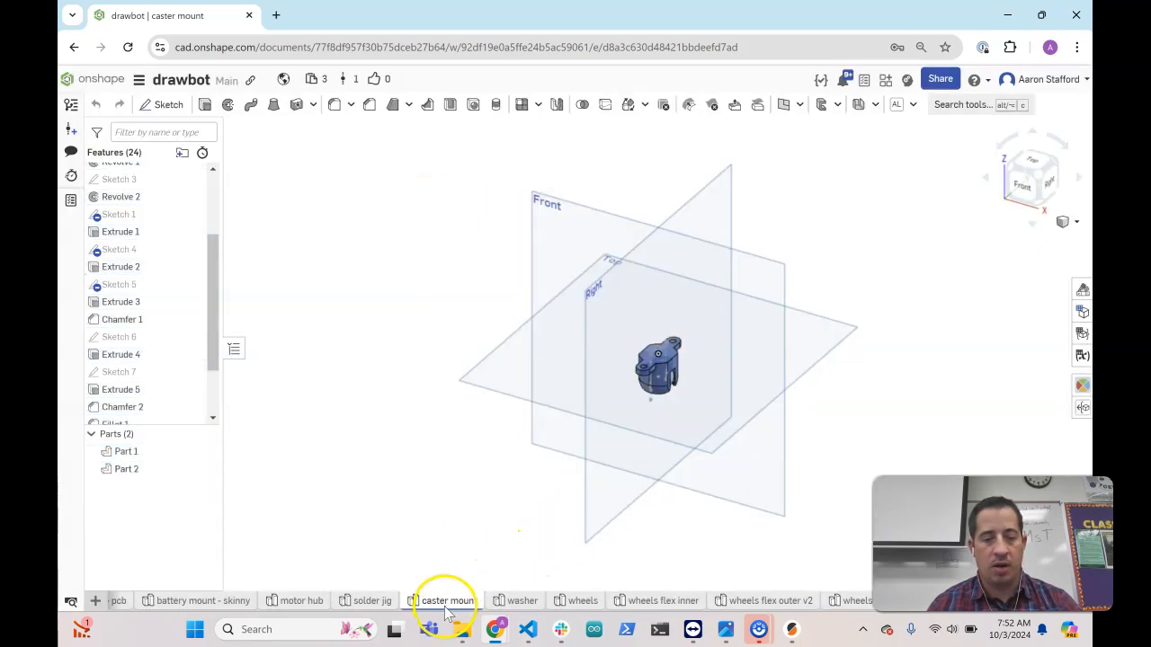
- Open the export settings for the caster mount and choose the STL format with Millimeter units
right_click(447, 609)
click(439, 572)
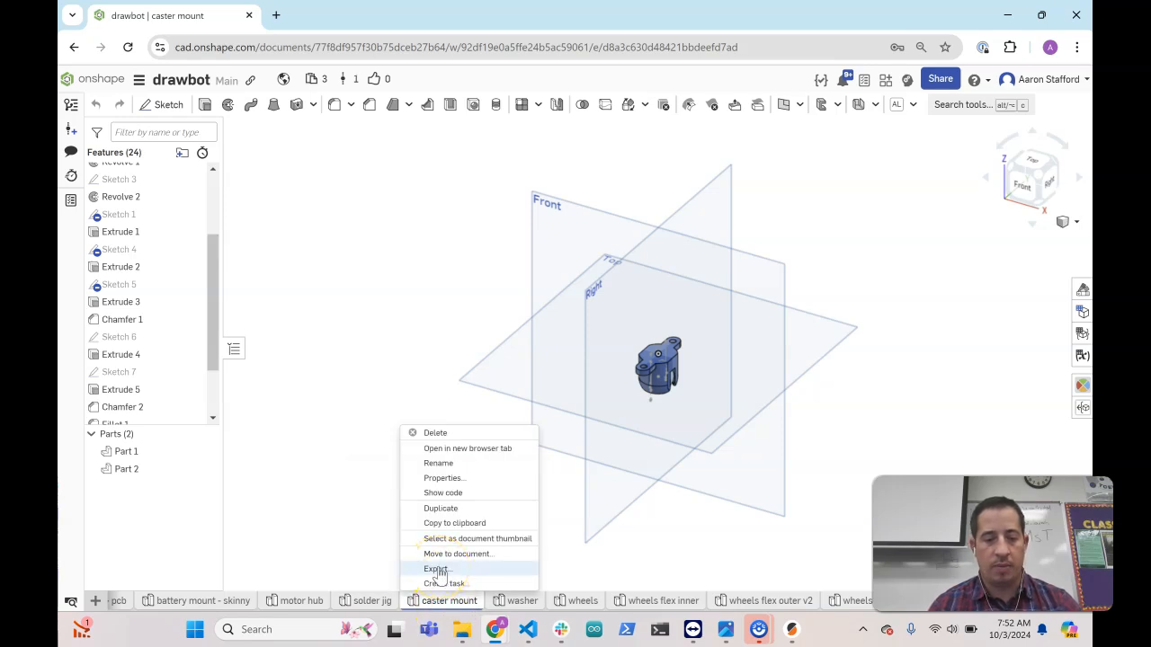
click(428, 569)
click(431, 141)
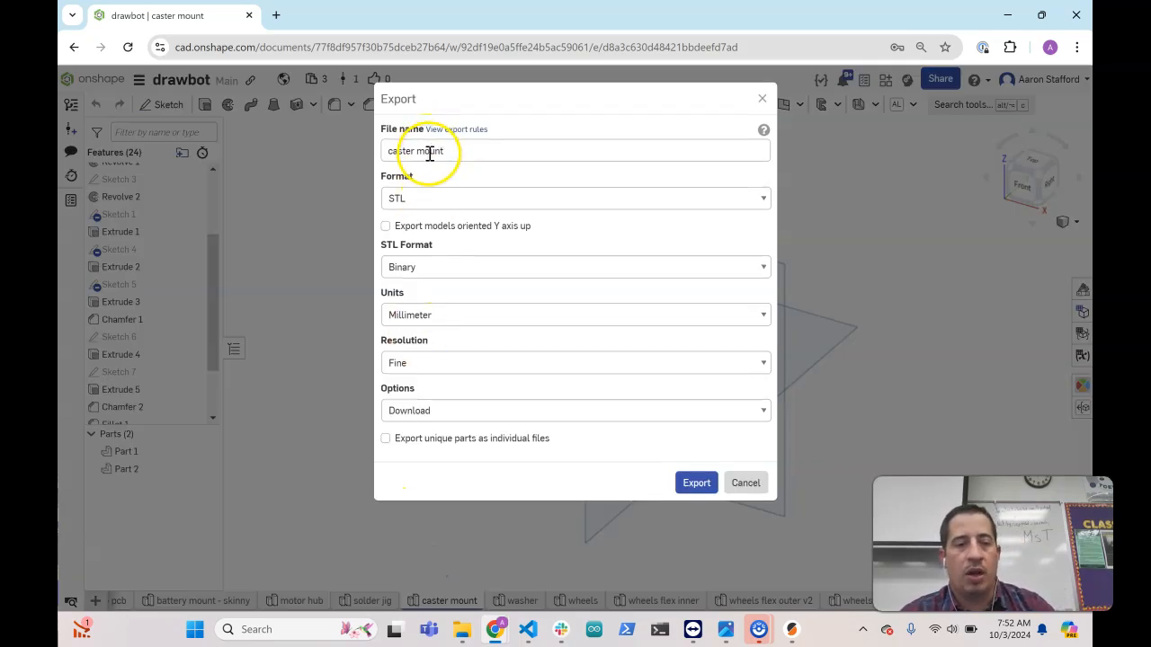
click(467, 203)
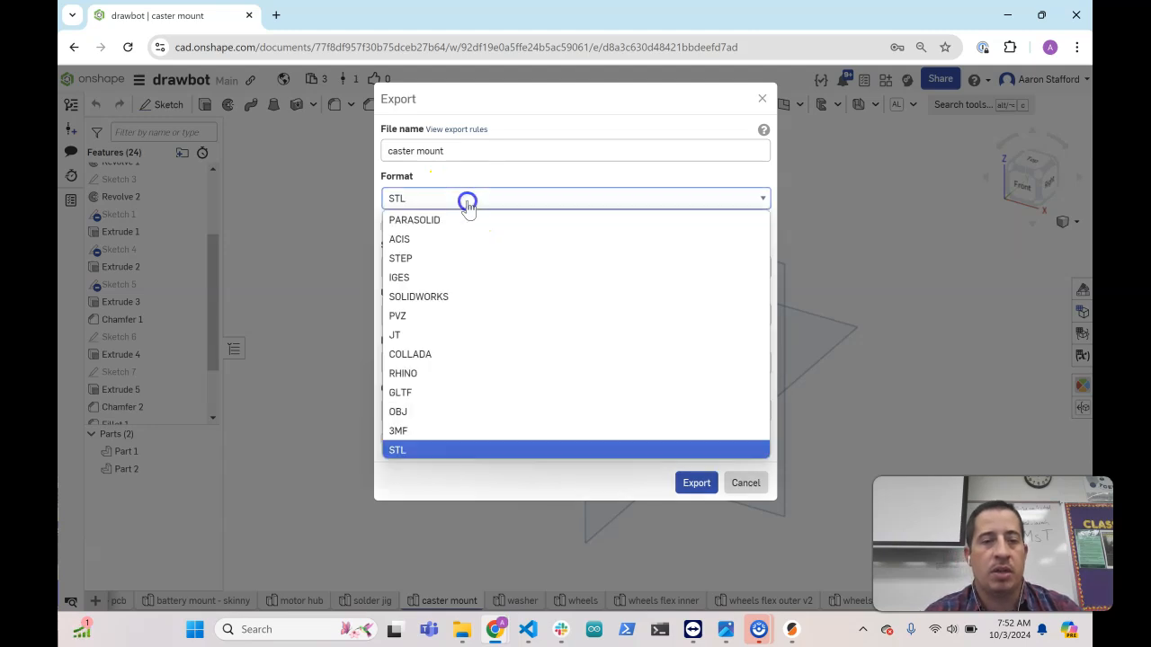
click(415, 451)
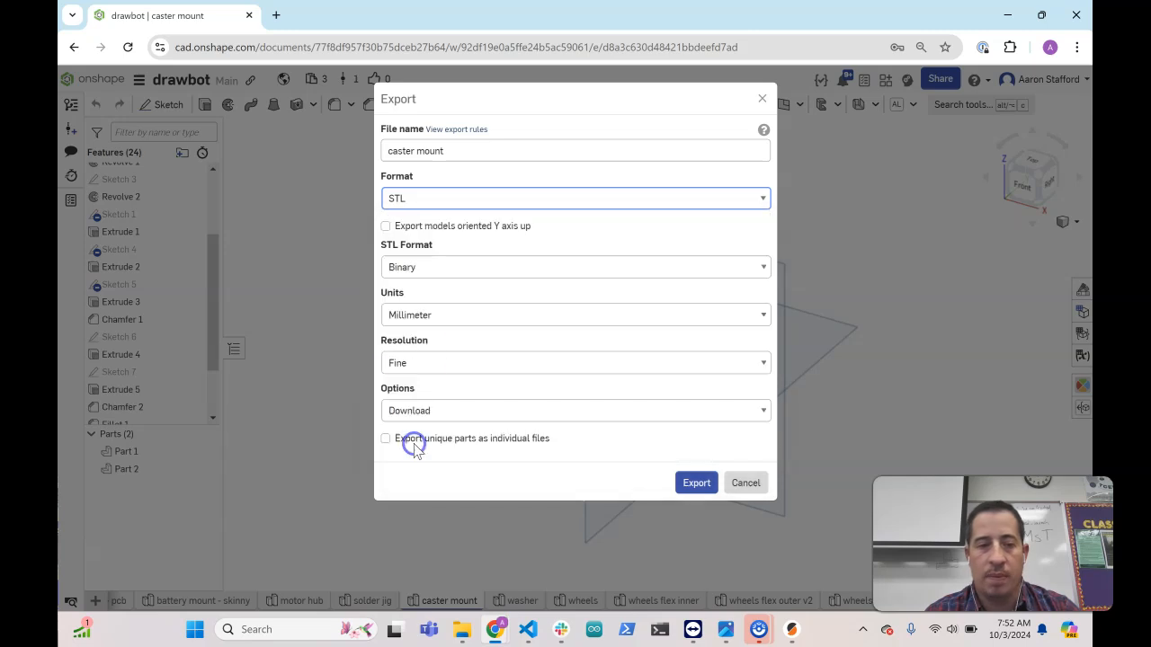
click(423, 315)
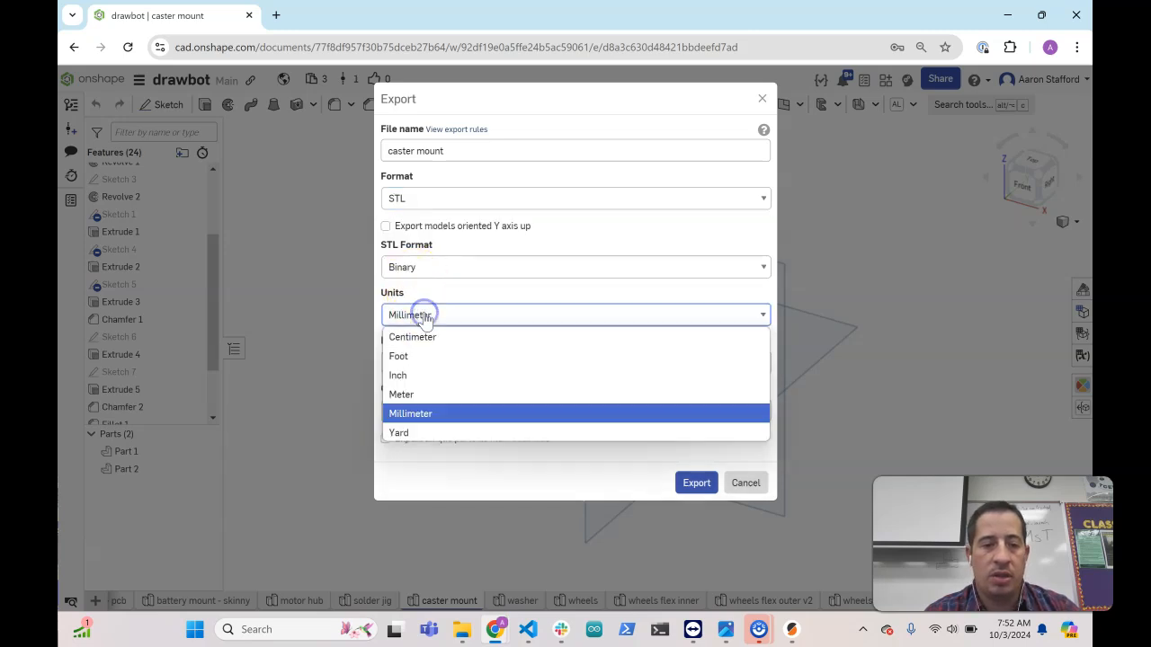
click(438, 414)
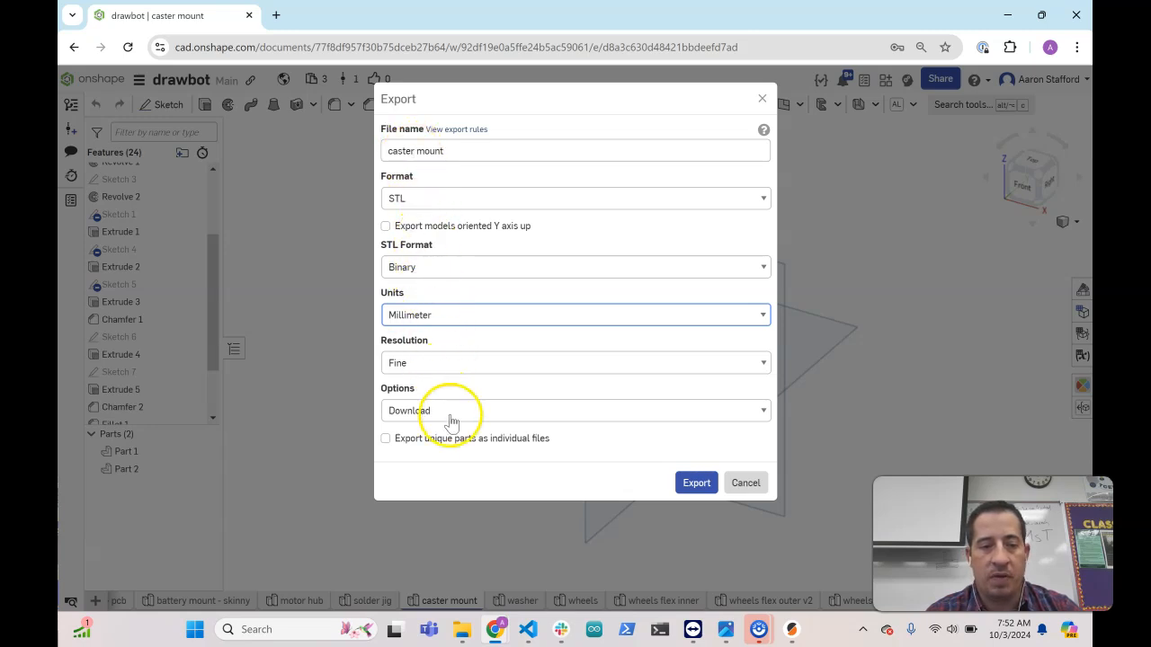
- Keep the Download option and Fine resolution, and export the caster mount
click(649, 410)
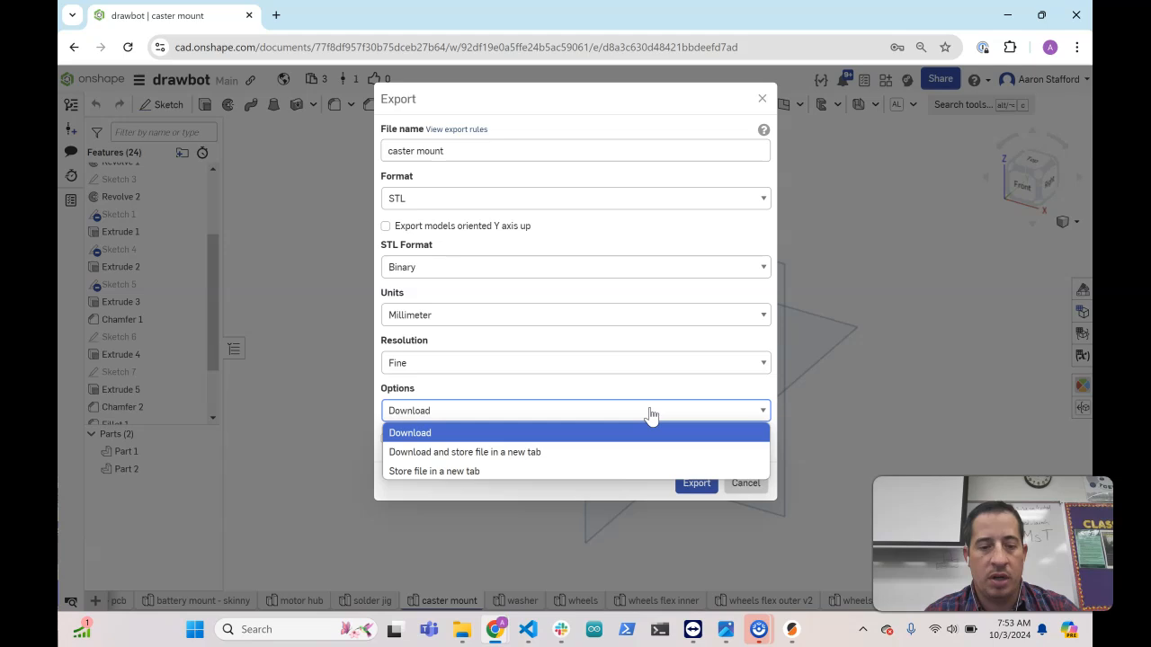
click(651, 412)
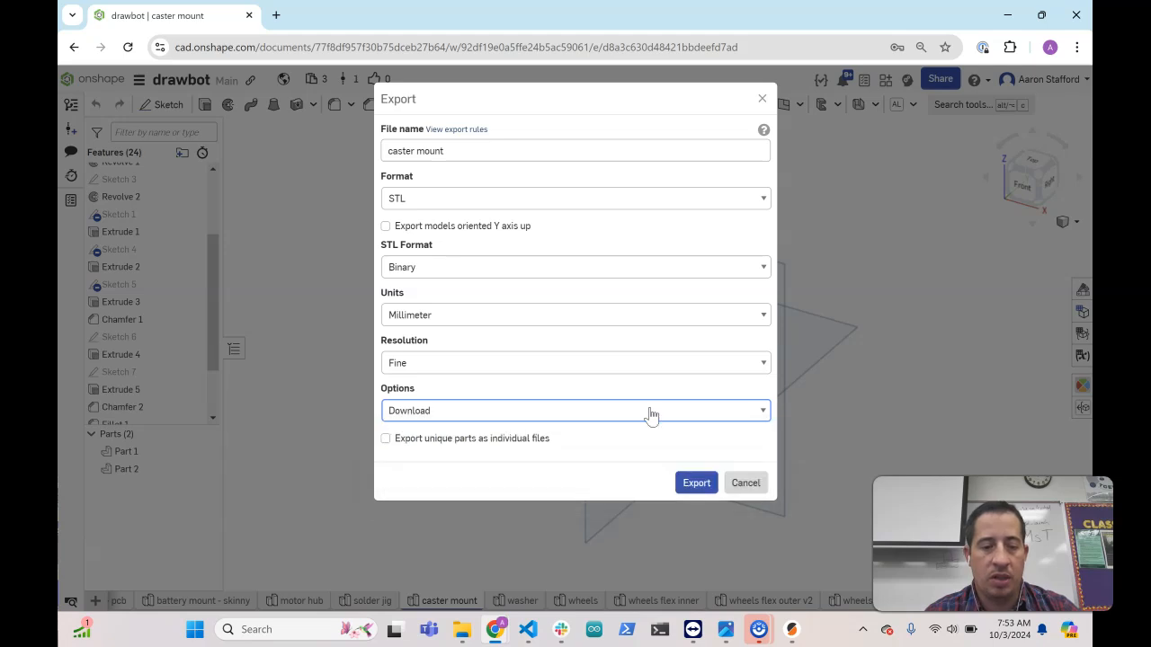
click(599, 370)
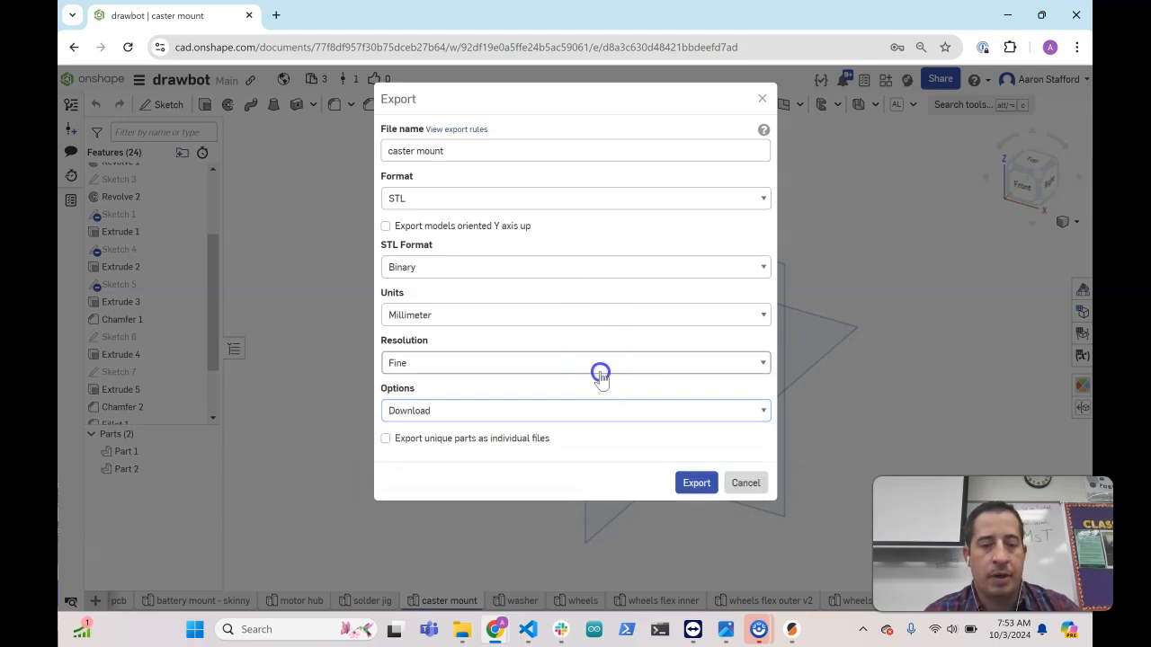
click(600, 370)
click(548, 383)
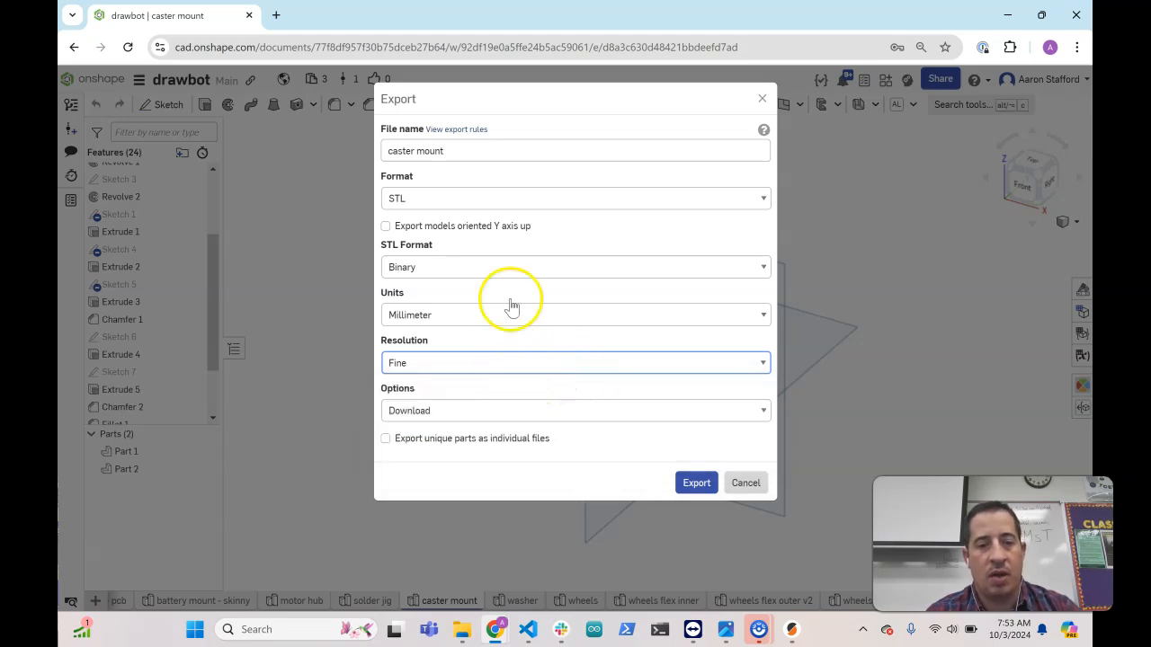
click(691, 483)
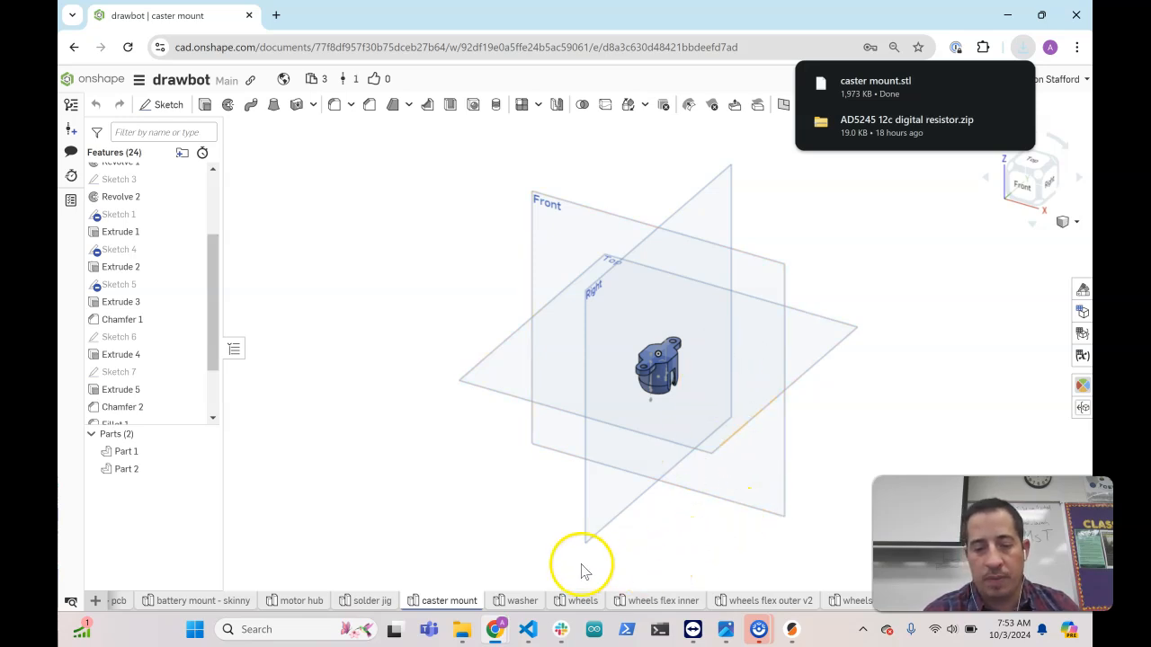
- Switch to PrusaSlicer and import caster mount.stl from the Downloads folder
click(792, 632)
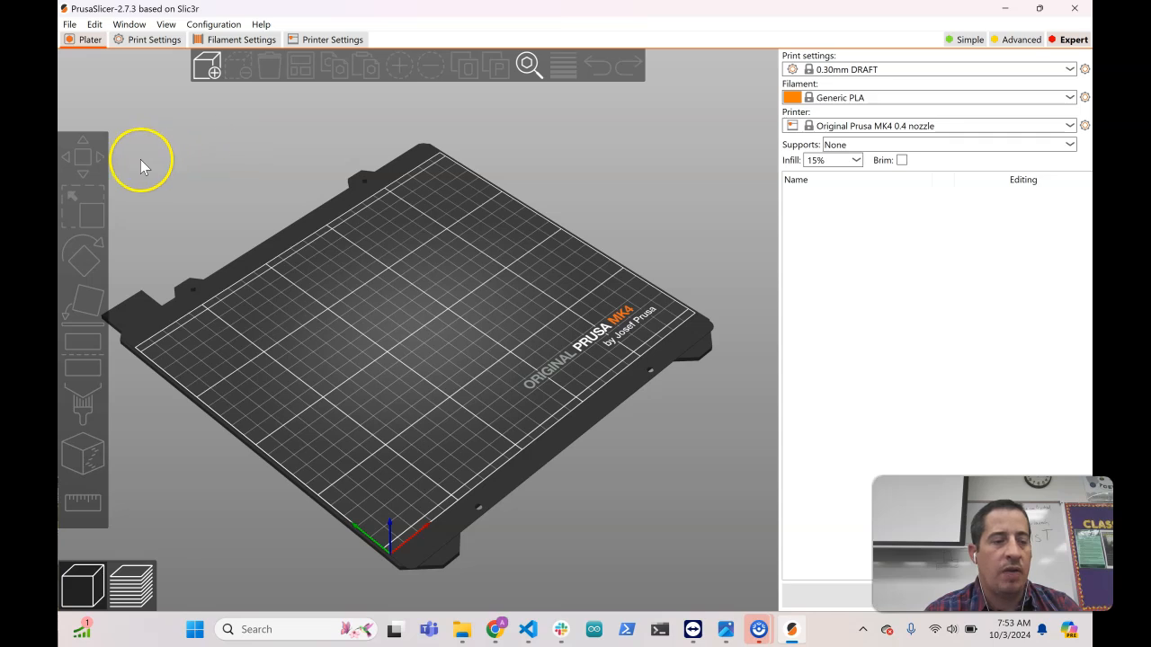
click(207, 69)
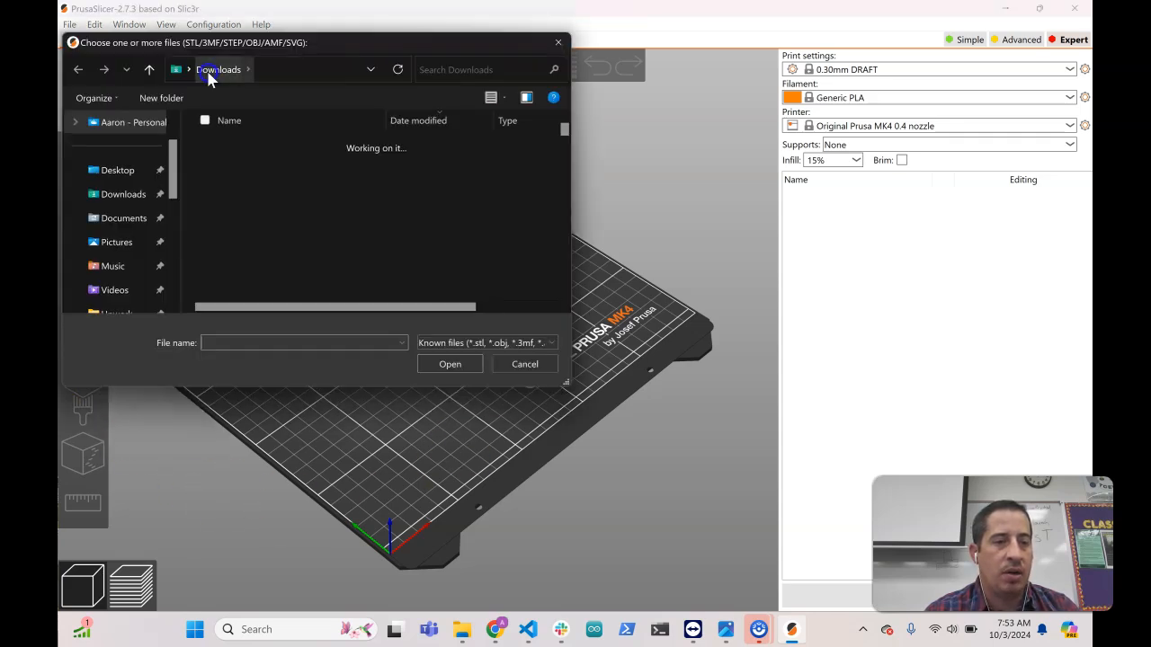
click(133, 199)
click(225, 163)
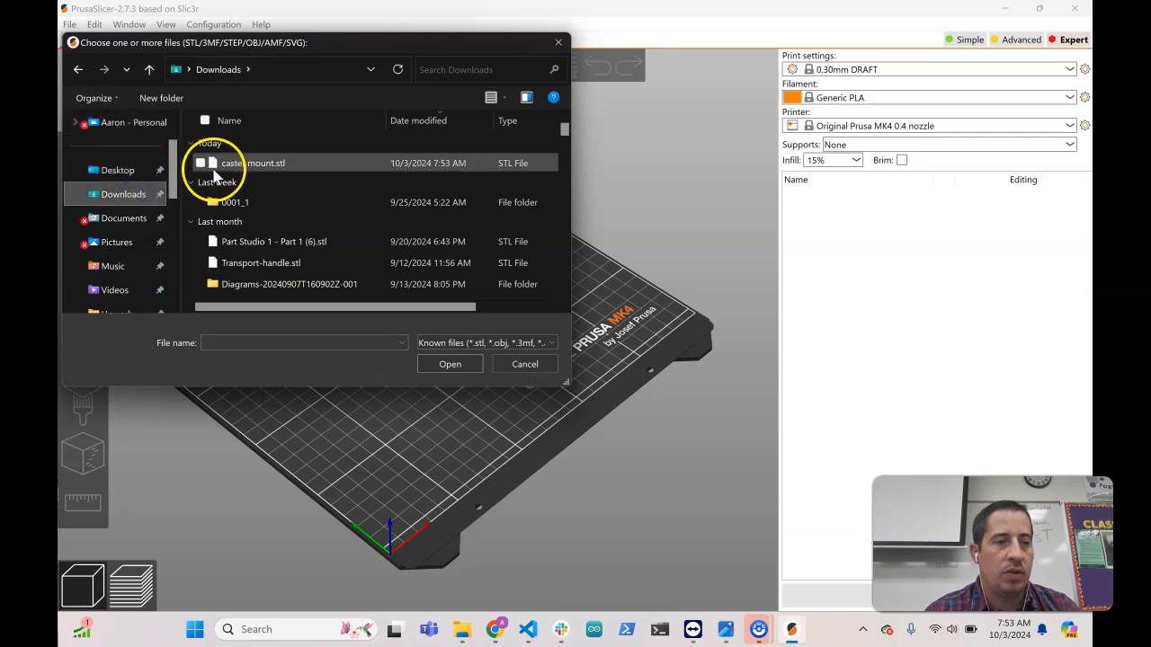
click(448, 365)
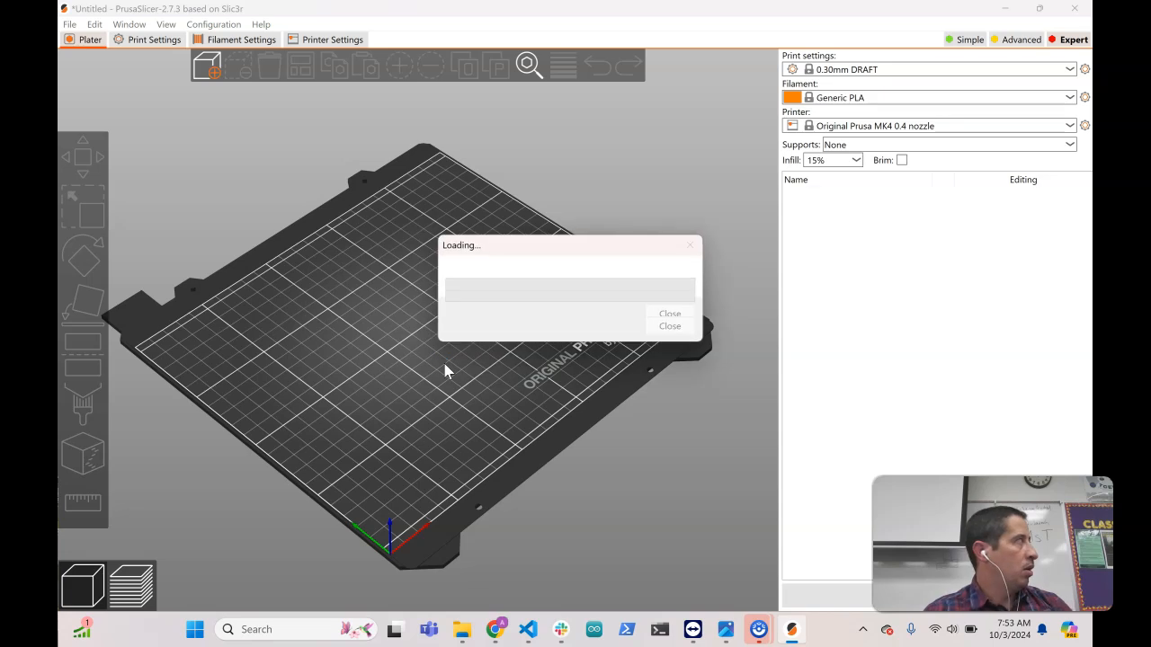
- Rotate the caster mount and place its flat flange face on the print bed
drag(414, 354, 356, 346)
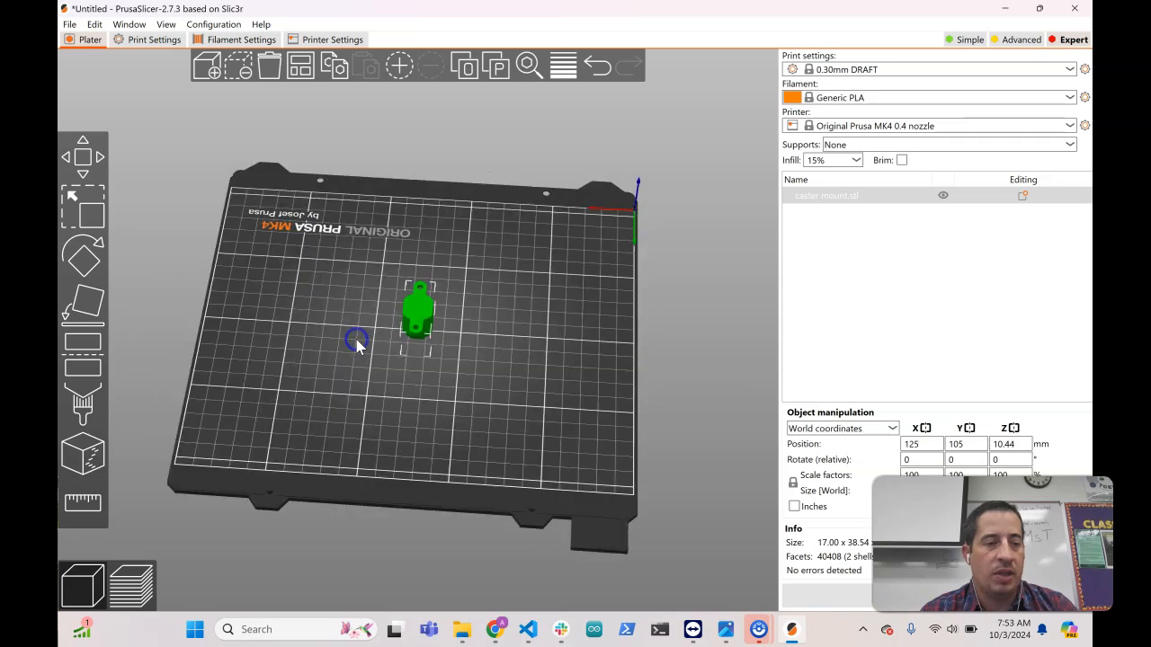
click(97, 254)
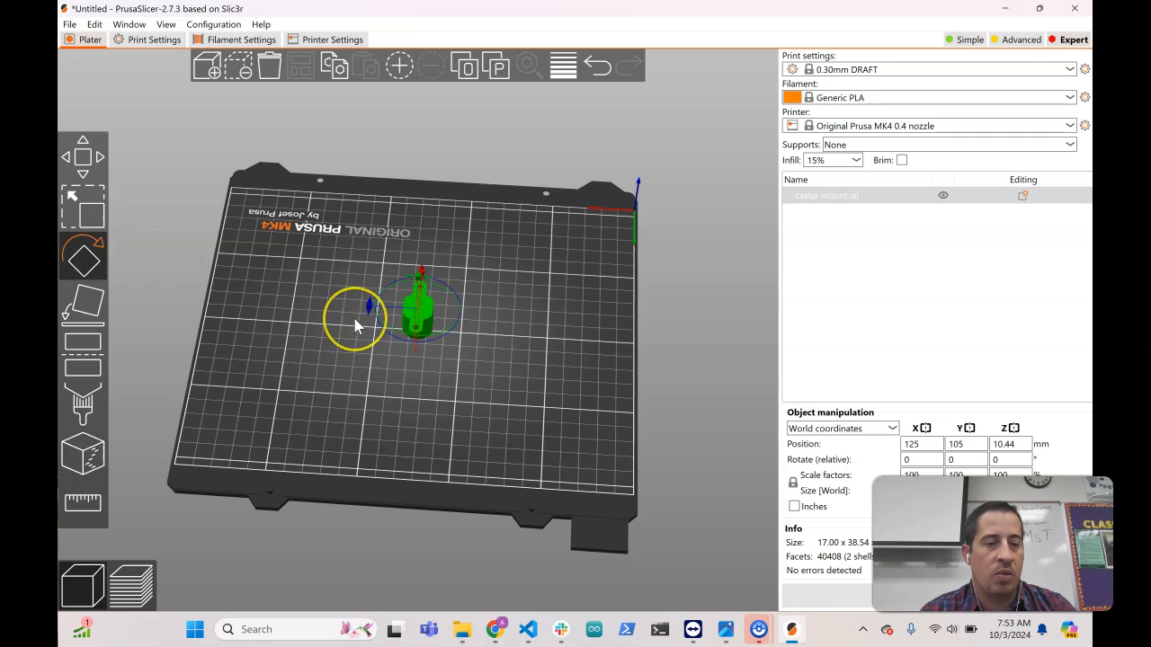
scroll(355, 326, up, 5)
drag(282, 258, 336, 259)
click(82, 314)
drag(270, 507, 241, 476)
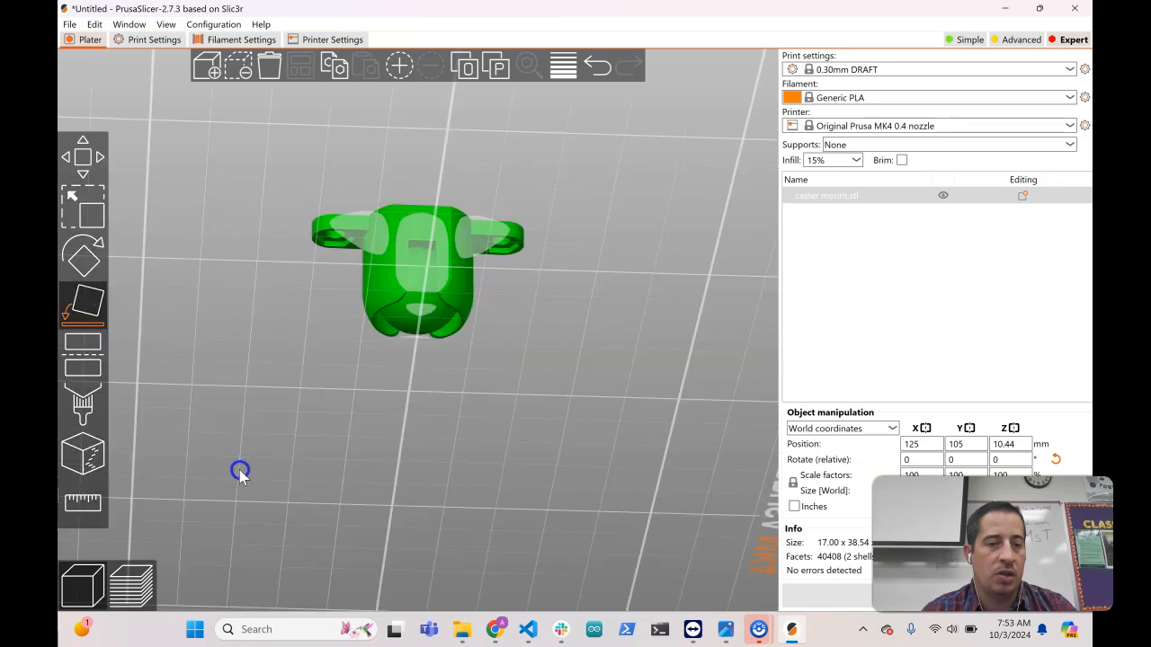
click(402, 235)
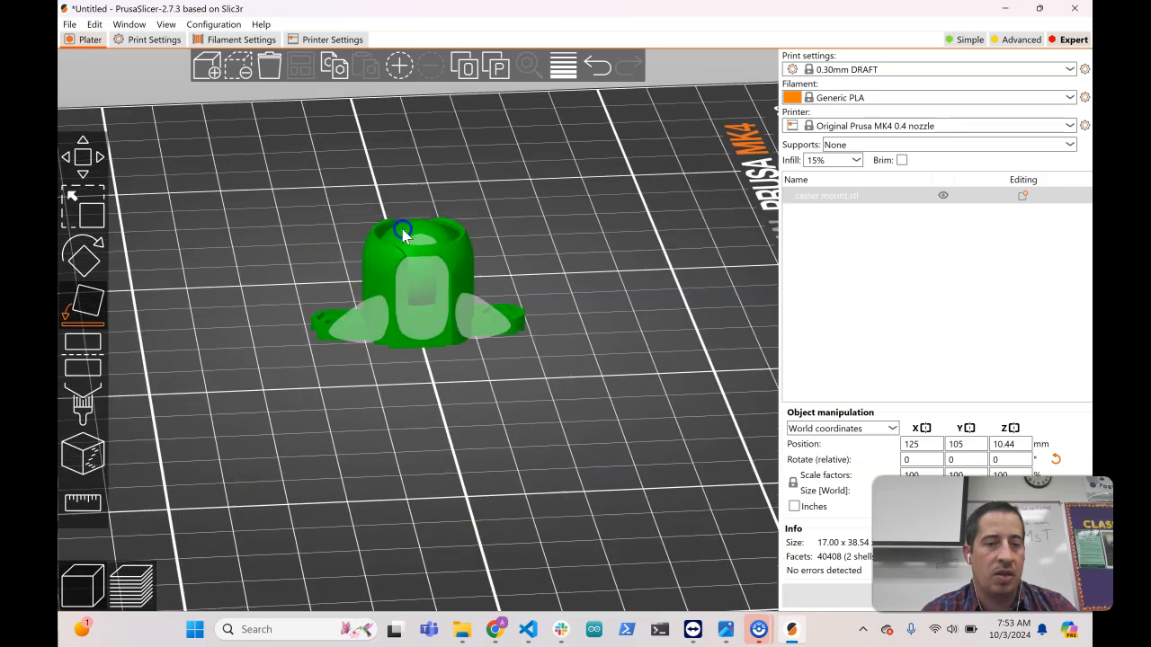
click(546, 394)
- Add four more instances of the caster mount and arrange them on the print bed
drag(546, 390, 456, 409)
scroll(304, 458, down, 8)
scroll(304, 459, up, 4)
scroll(432, 423, down, 5)
drag(431, 419, 431, 405)
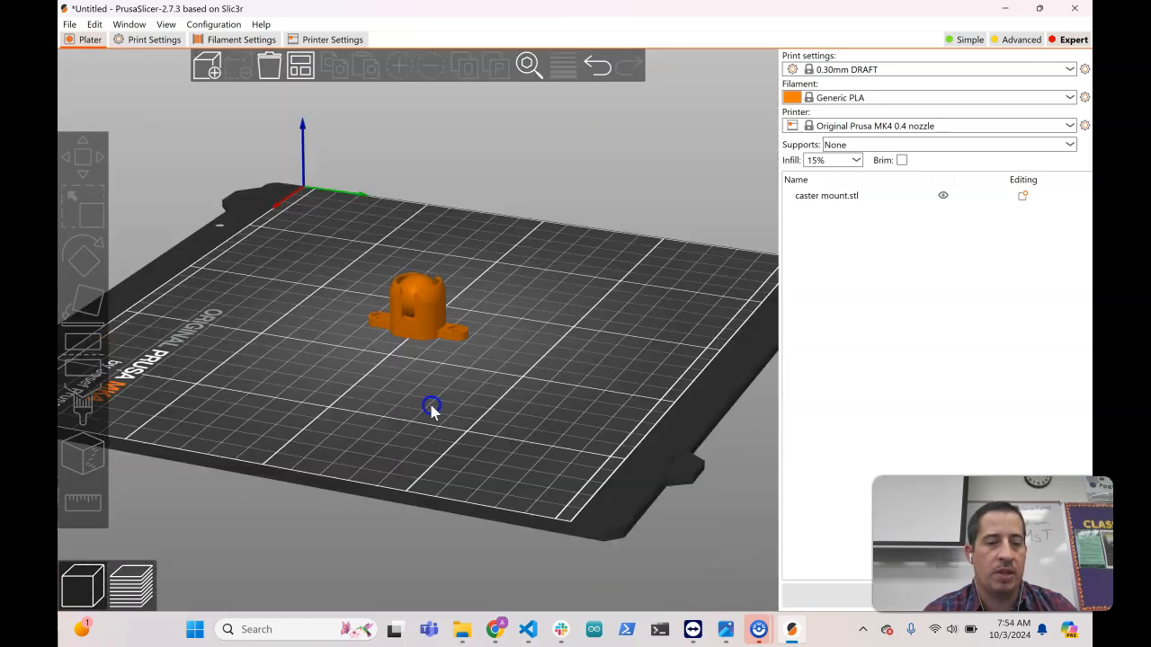
click(424, 333)
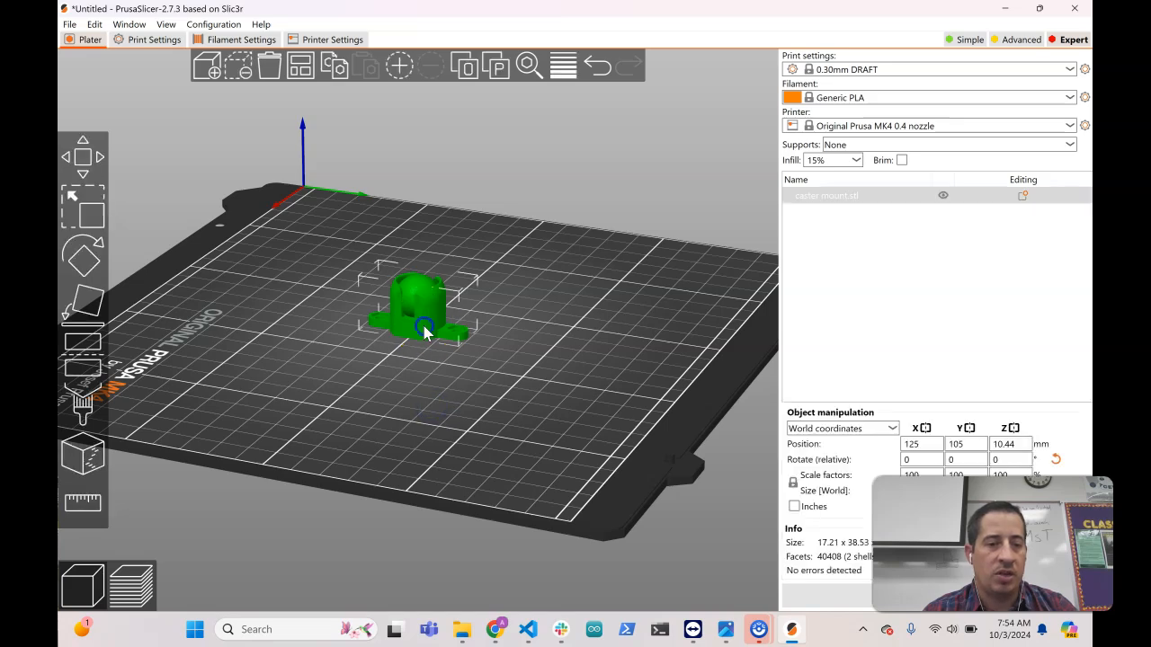
click(399, 67)
click(399, 66)
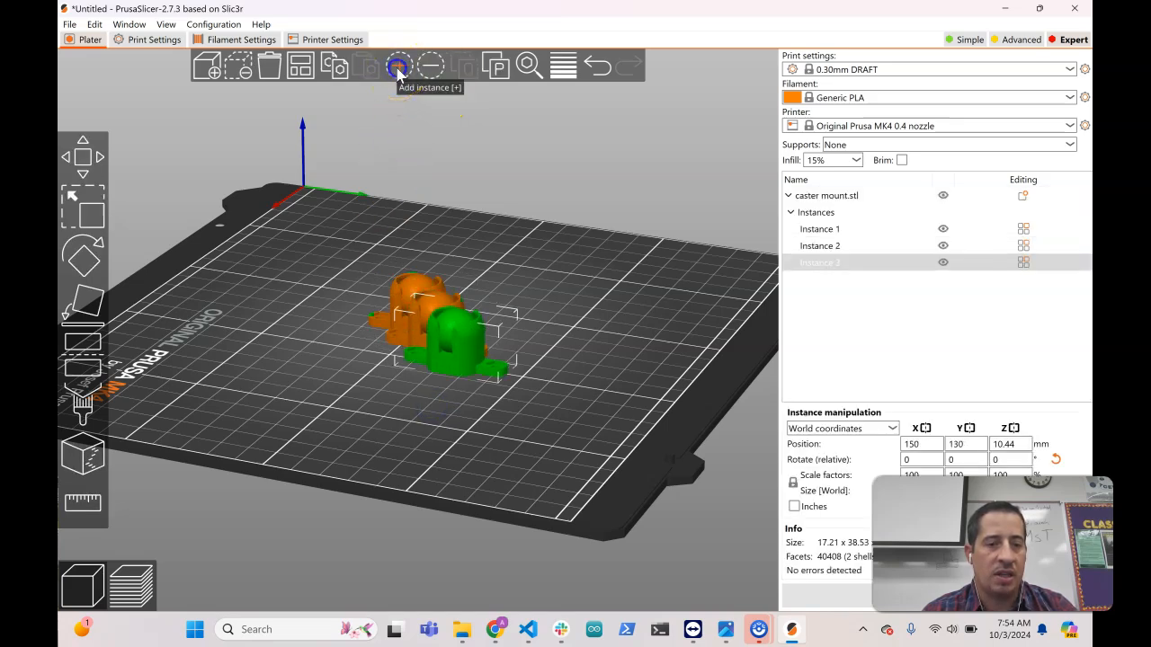
click(399, 66)
click(400, 67)
click(300, 67)
- Paste four more copies of the caster mount and arrange all the parts on the bed
drag(404, 135, 520, 213)
click(525, 377)
key(ctrl+v)
key(ctrl+v)
key(ctrl+v)
key(ctrl+v)
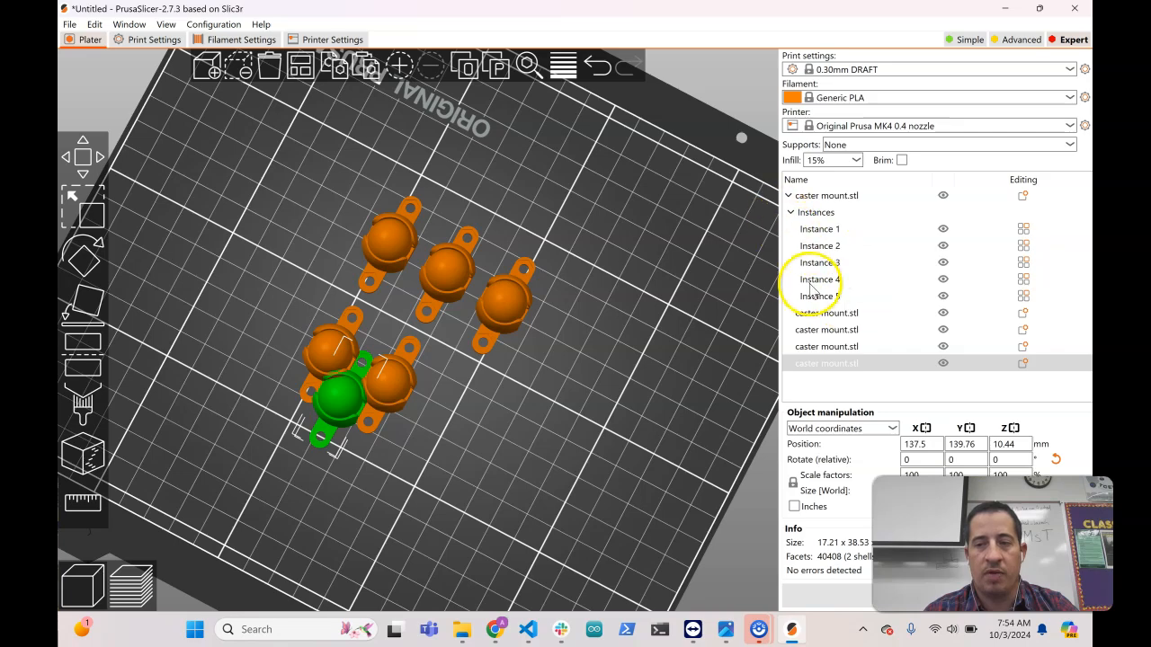
click(312, 64)
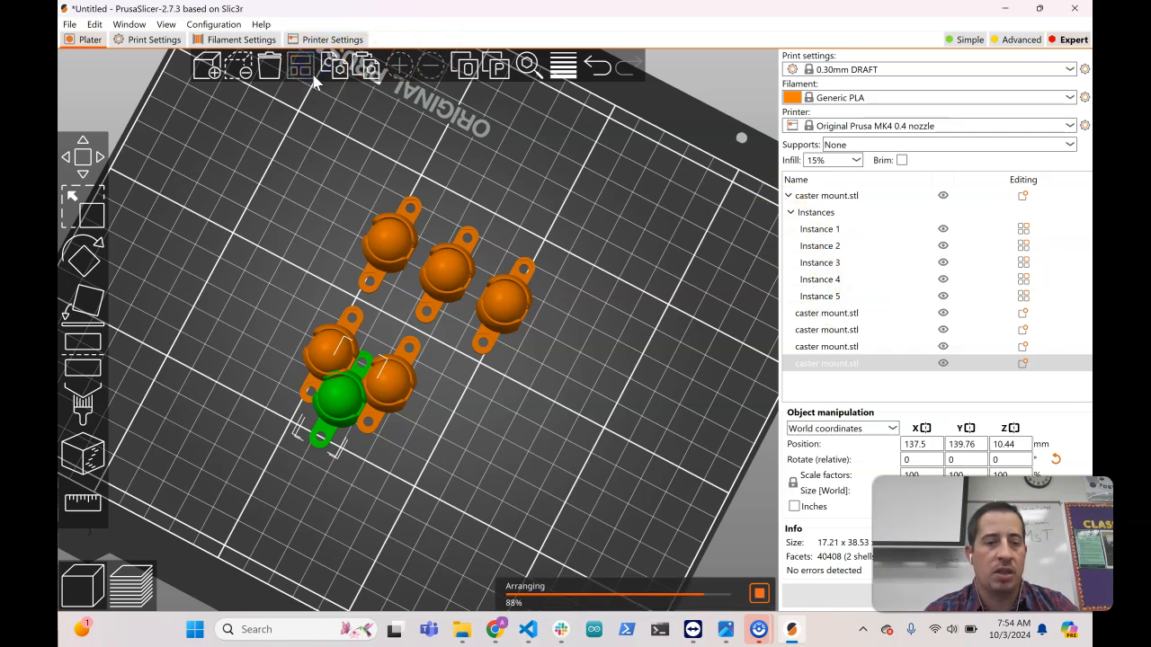
- Delete the four pasted copies and instances 2 to 5, keeping a single caster mount
drag(542, 405, 478, 407)
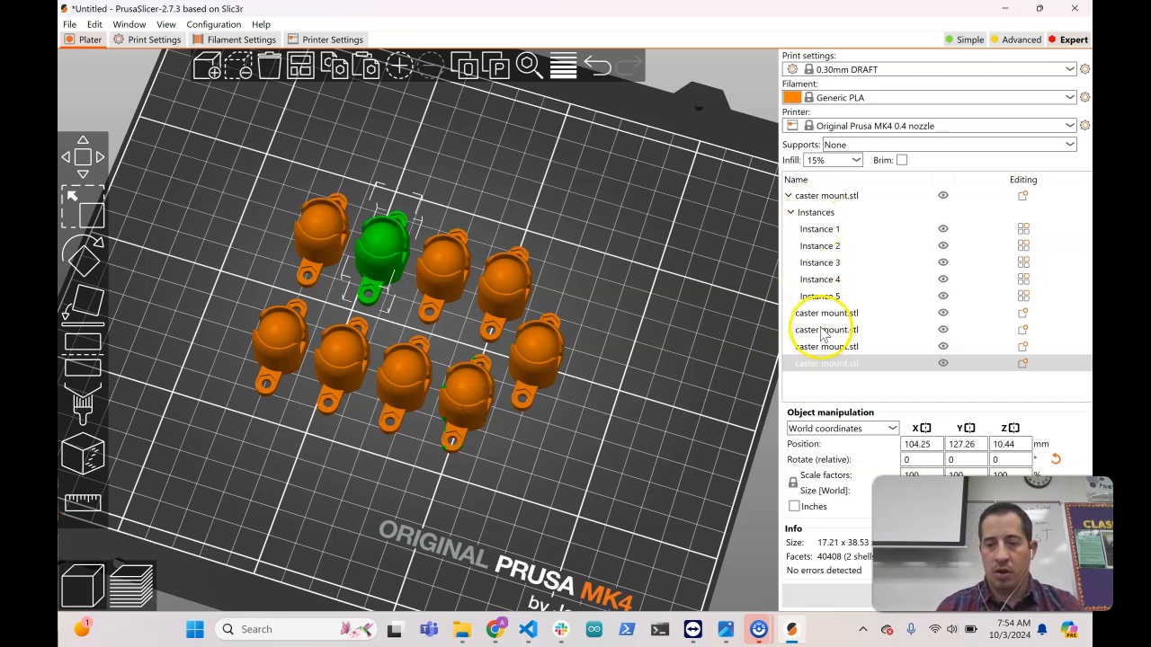
shift+click(820, 313)
key(Delete)
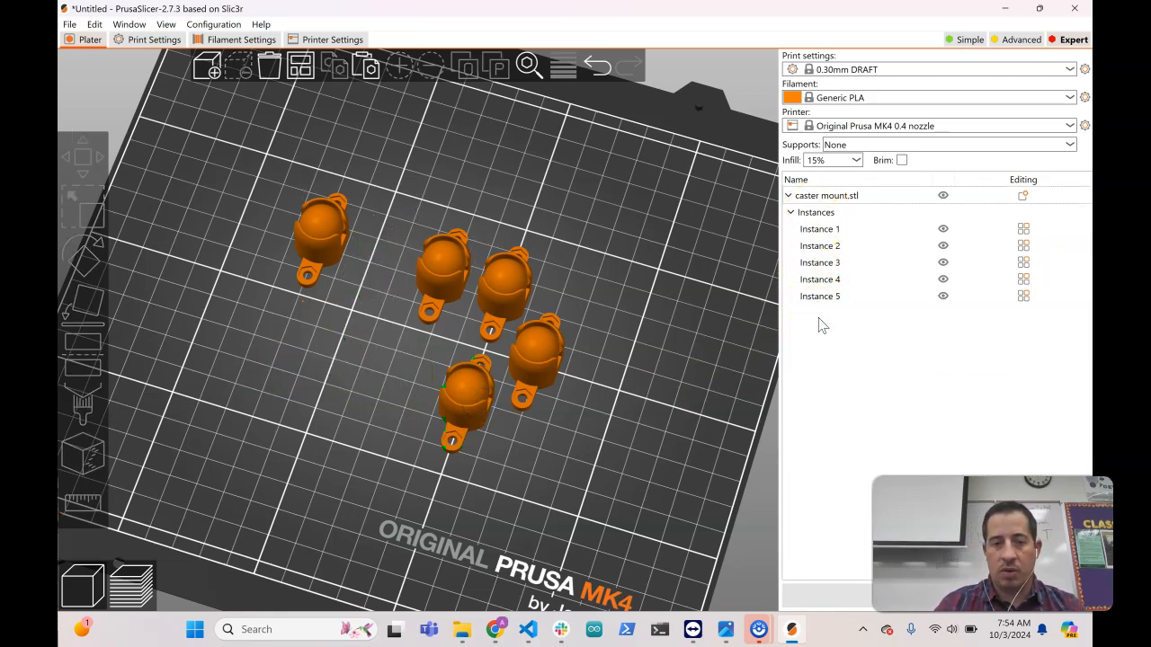
click(819, 295)
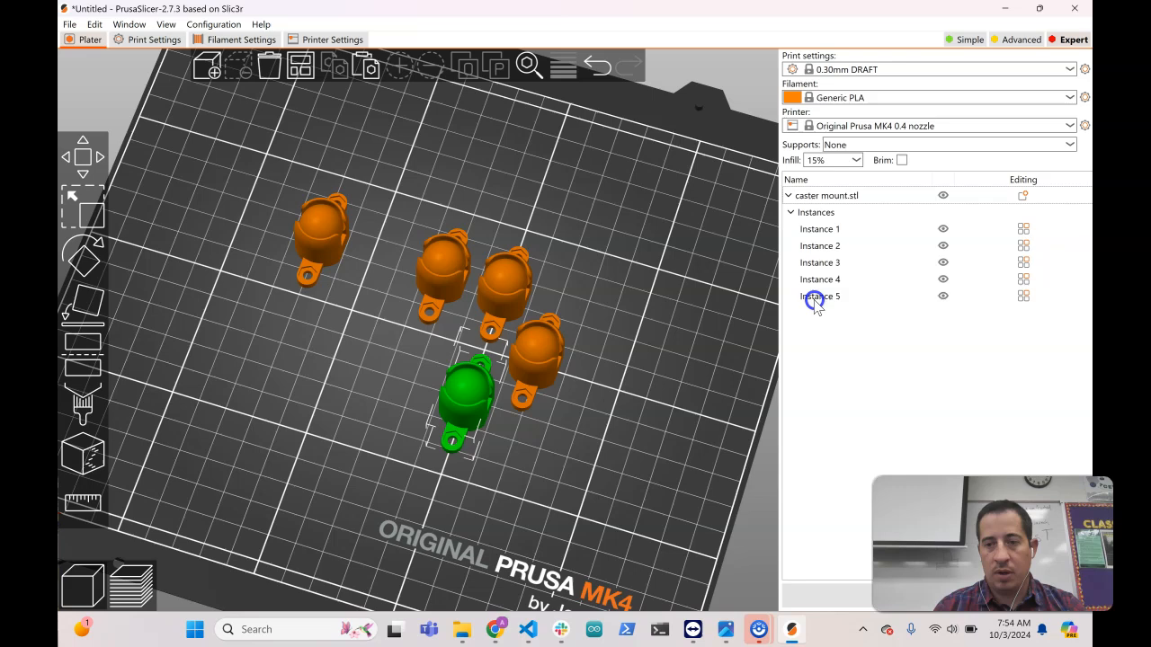
shift+click(814, 247)
key(Delete)
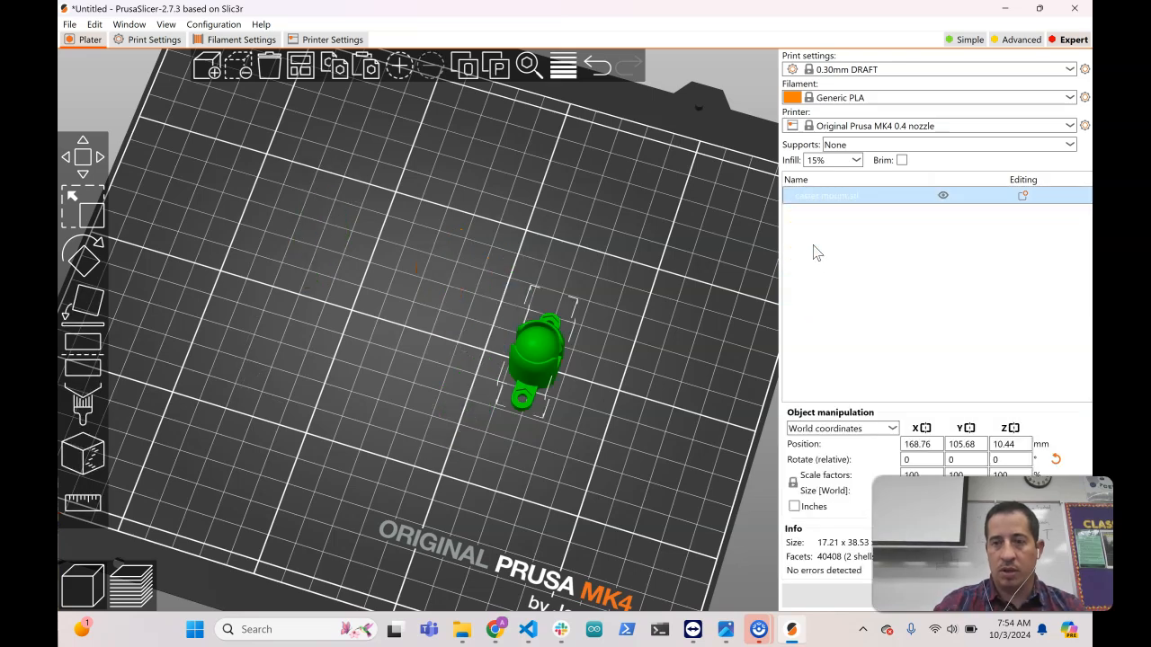
- Move the remaining caster mount nearer to the middle of the print bed
drag(570, 329, 423, 270)
mouse_move(527, 314)
mouse_down()
mouse_move(495, 330)
mouse_move(513, 303)
mouse_move(509, 282)
mouse_move(519, 320)
mouse_up()
click(453, 372)
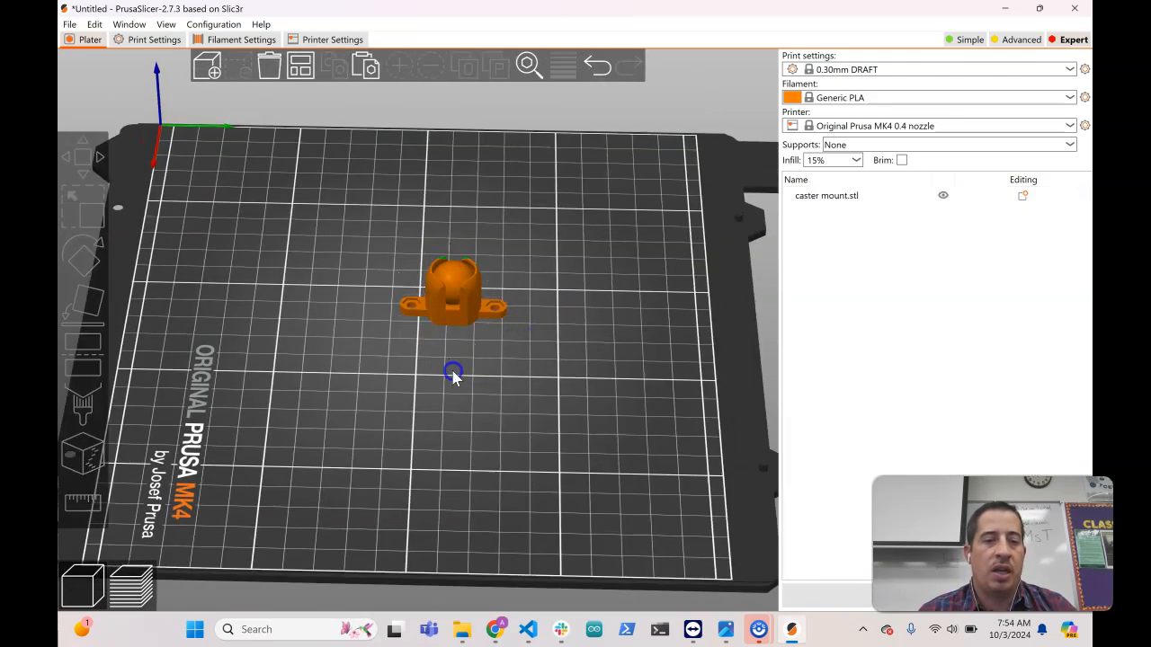
- Split the caster mount into separate objects and arrange the ball and the housing on the bed
scroll(447, 284, up, 5)
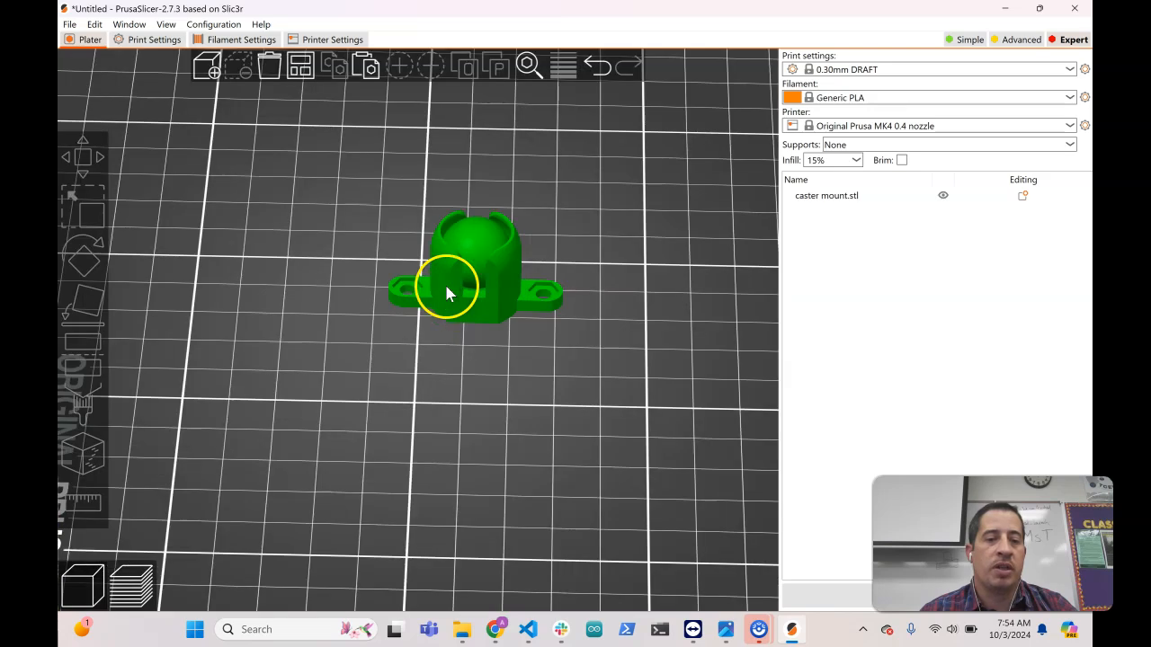
click(447, 289)
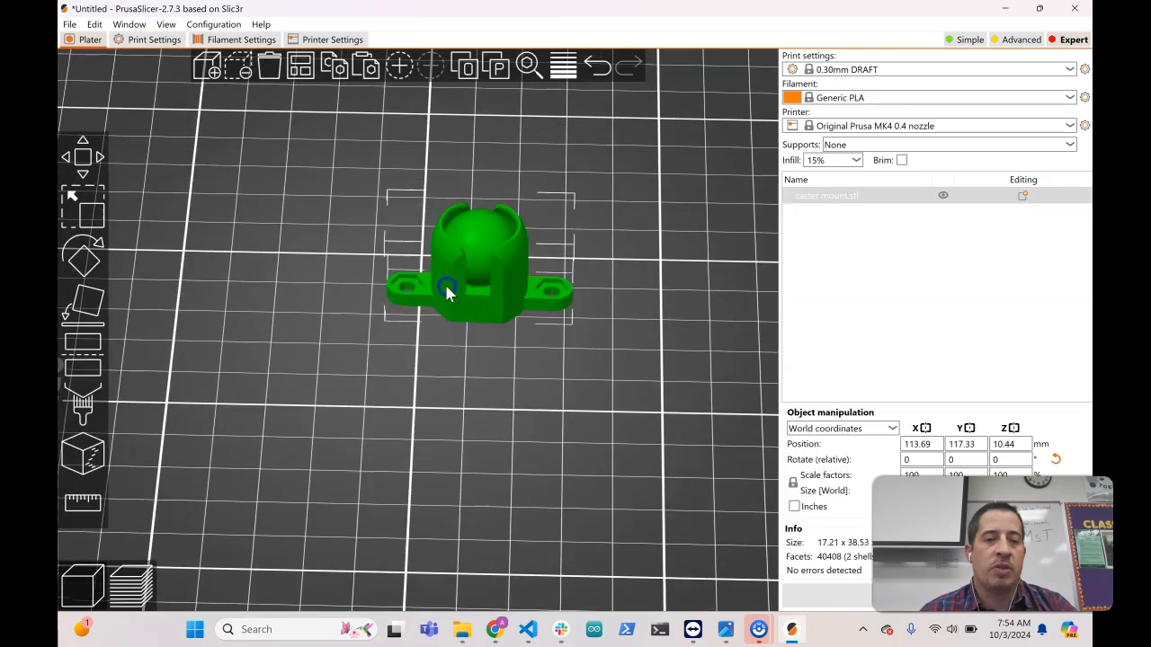
click(468, 70)
click(300, 68)
mouse_move(522, 239)
mouse_down()
mouse_move(475, 193)
mouse_move(506, 247)
mouse_up()
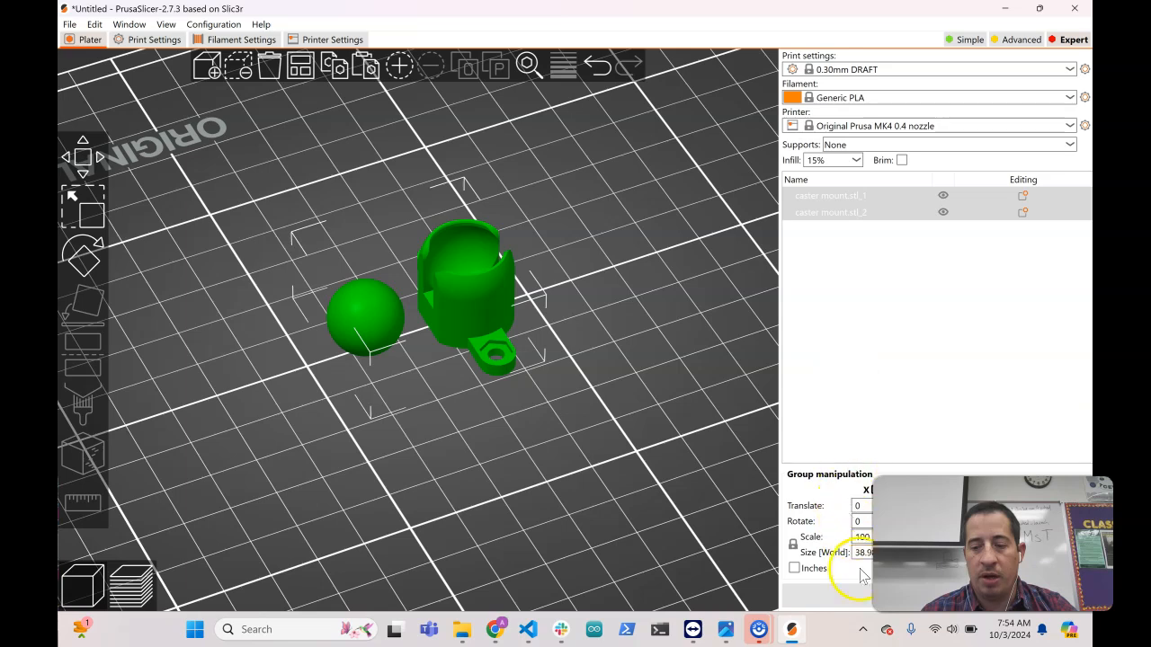
- Slice the two parts and lower the layer preview to the first layer at 0.20 mm
drag(953, 557, 931, 429)
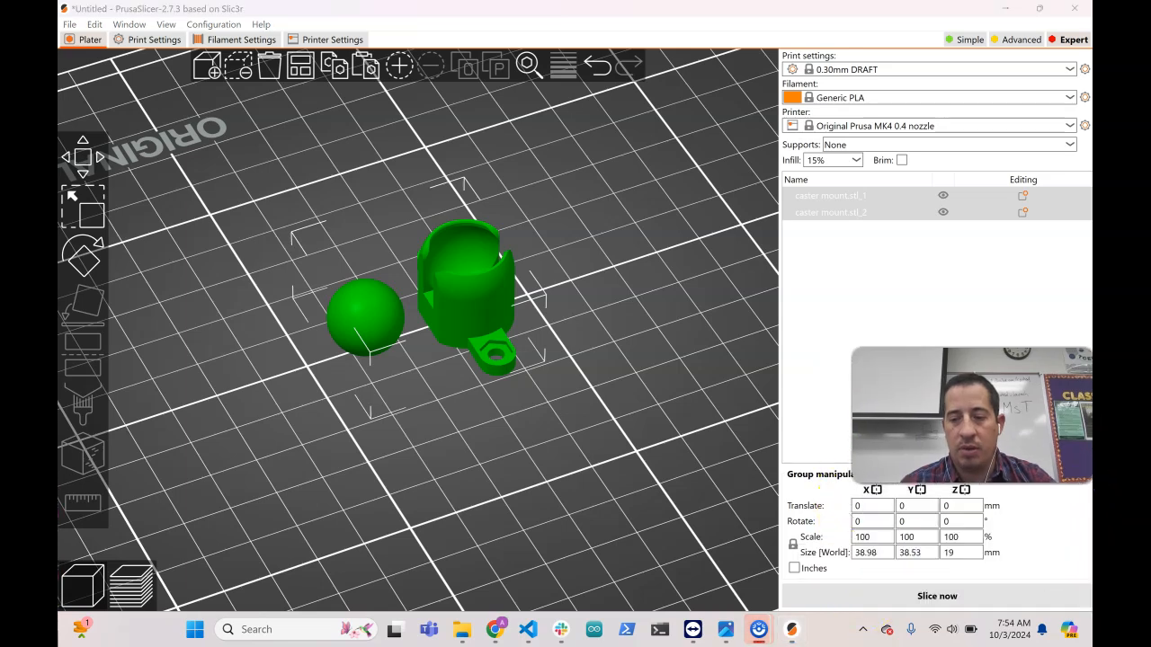
click(938, 596)
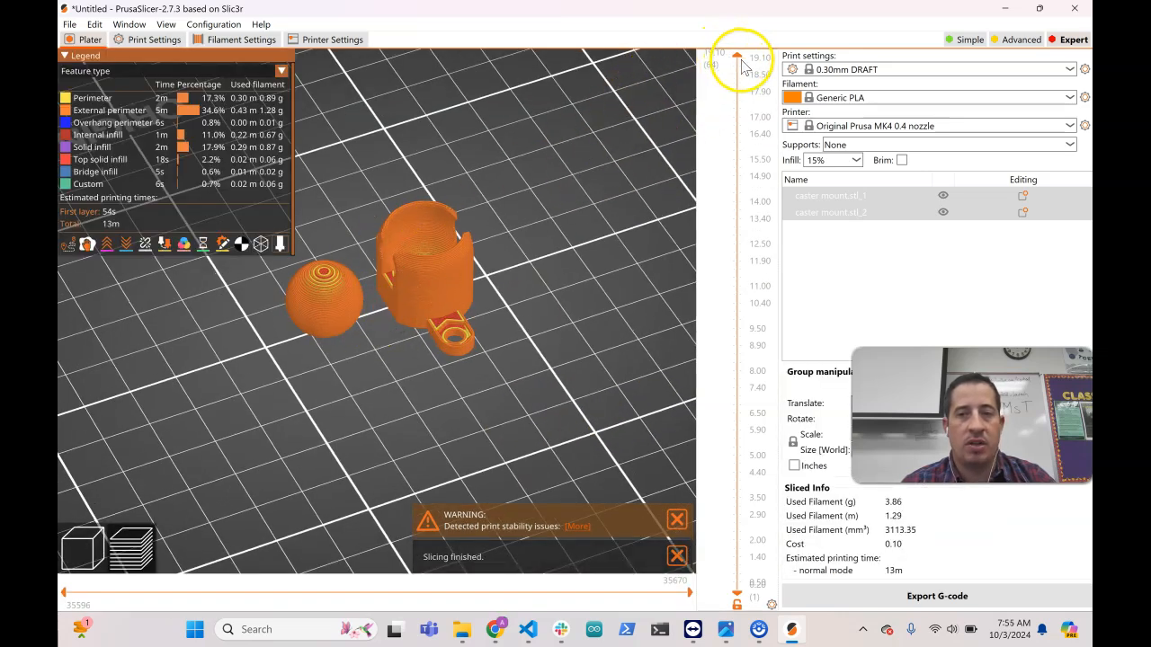
drag(737, 59, 710, 614)
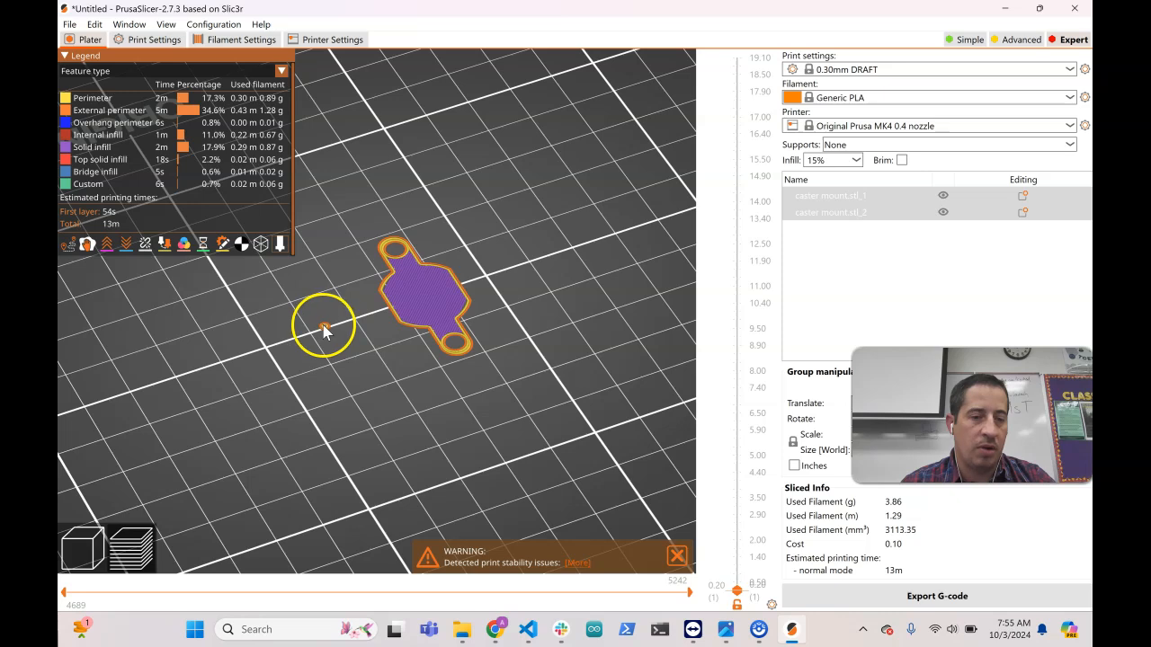
- Raise the layer preview back to full height, enable the brim, and re-slice the ball and the housing
drag(738, 594, 800, 69)
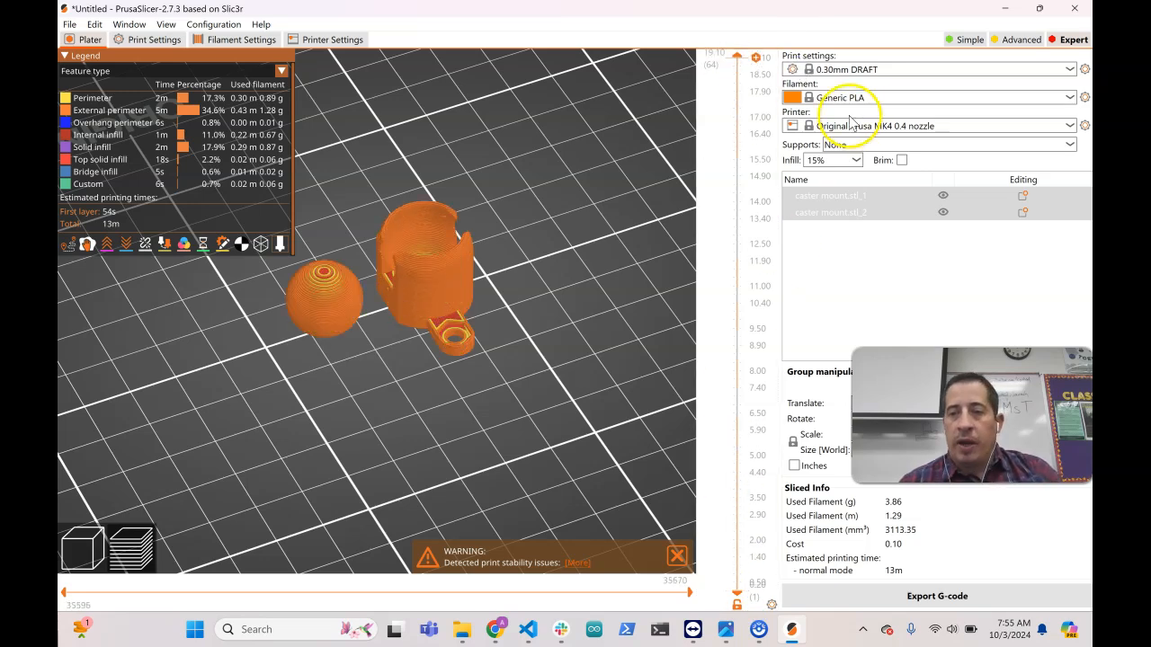
click(68, 572)
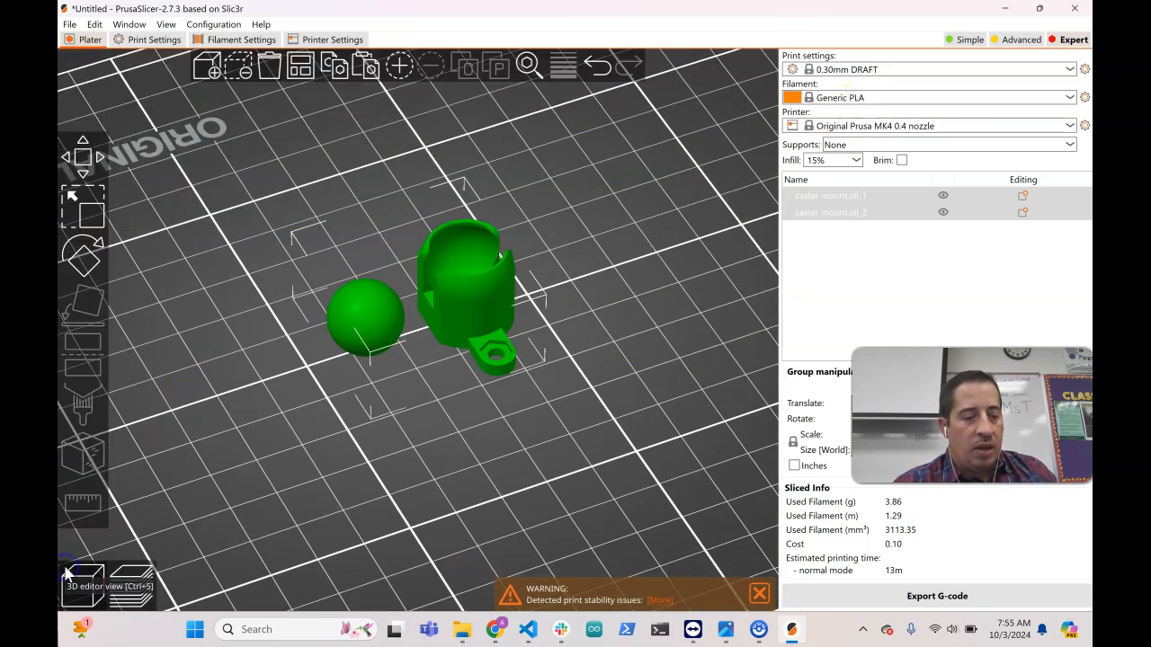
click(900, 161)
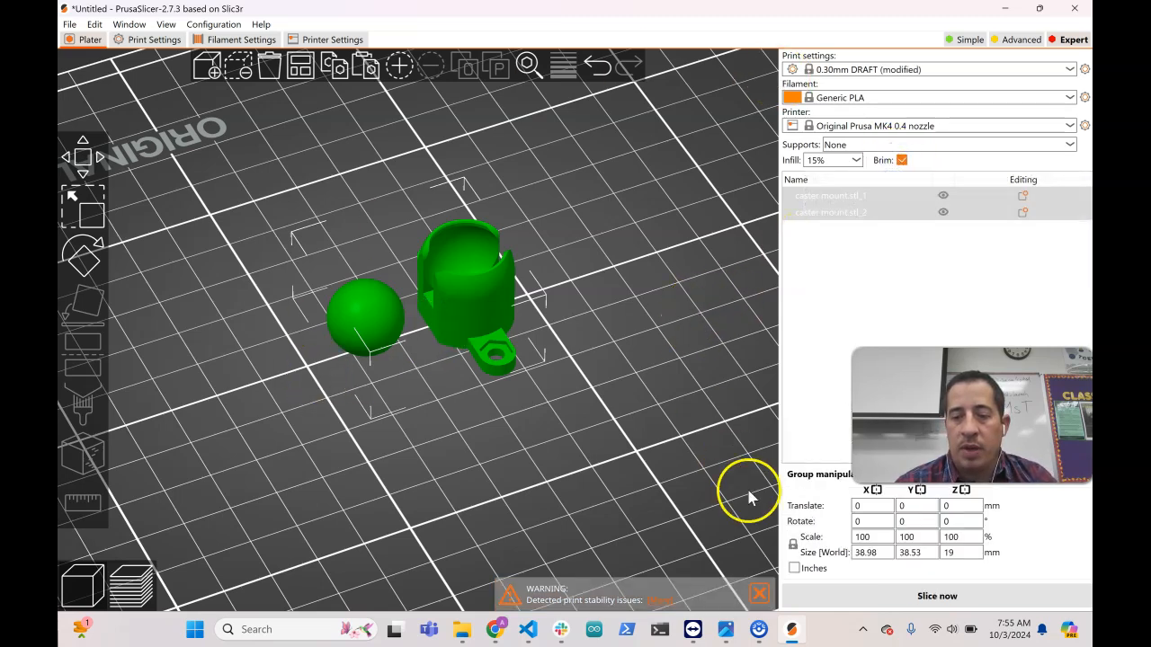
click(824, 597)
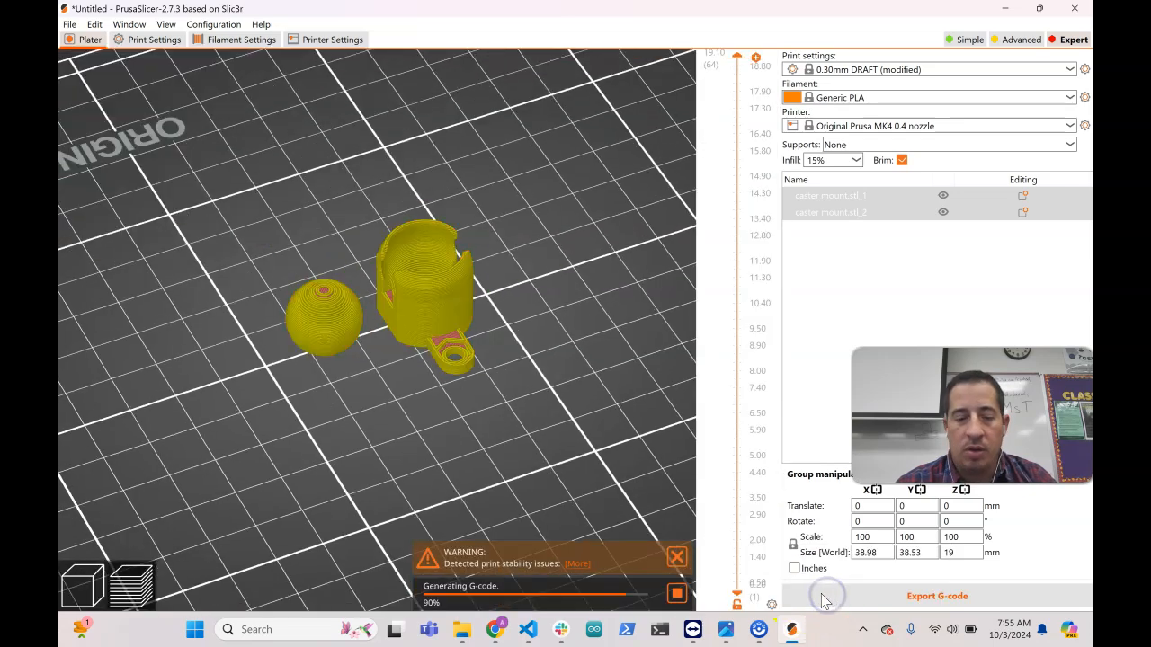
drag(540, 342, 393, 412)
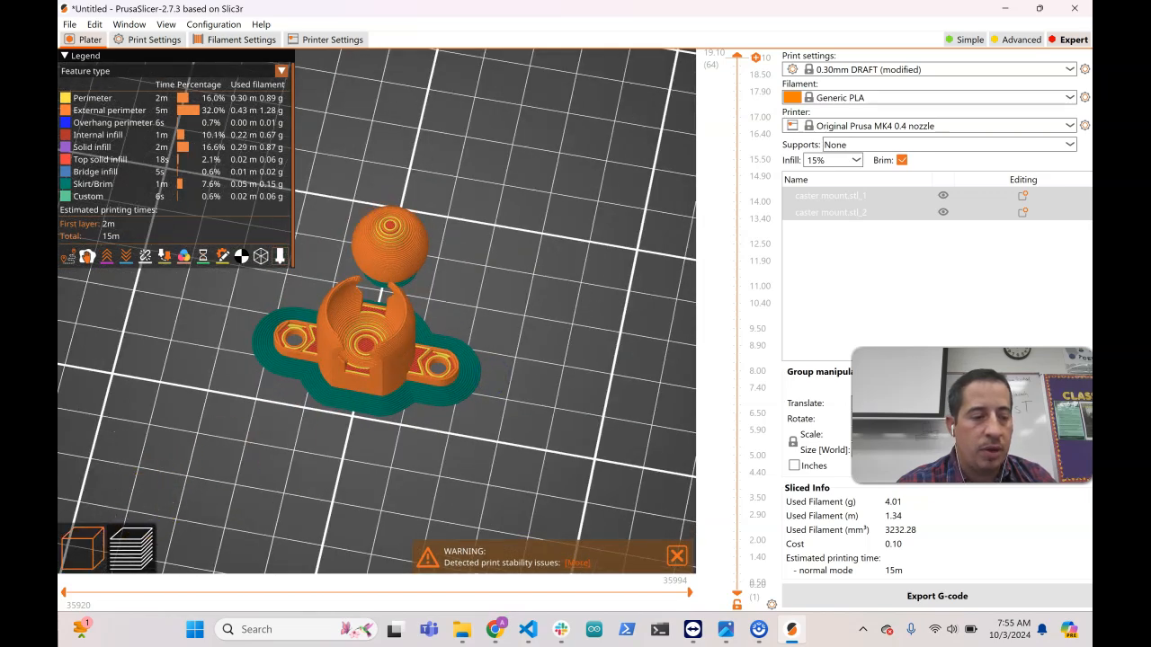
- Set supports to Support on build plate only, re-slice, and inspect the supports under the ball and housing
click(75, 554)
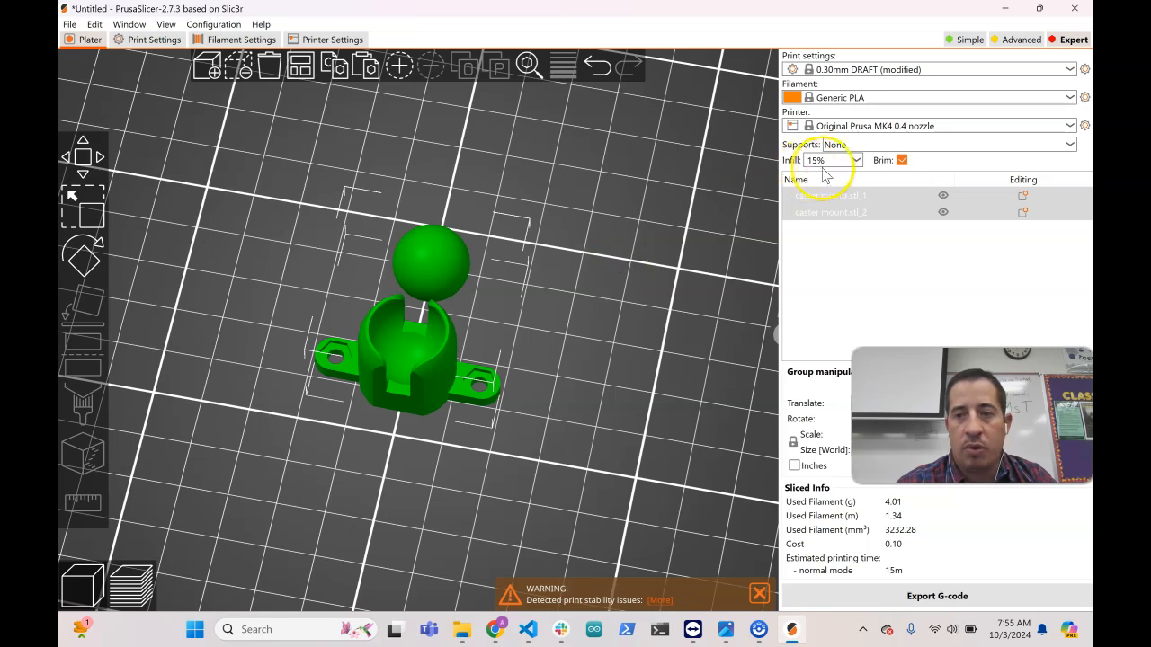
click(854, 148)
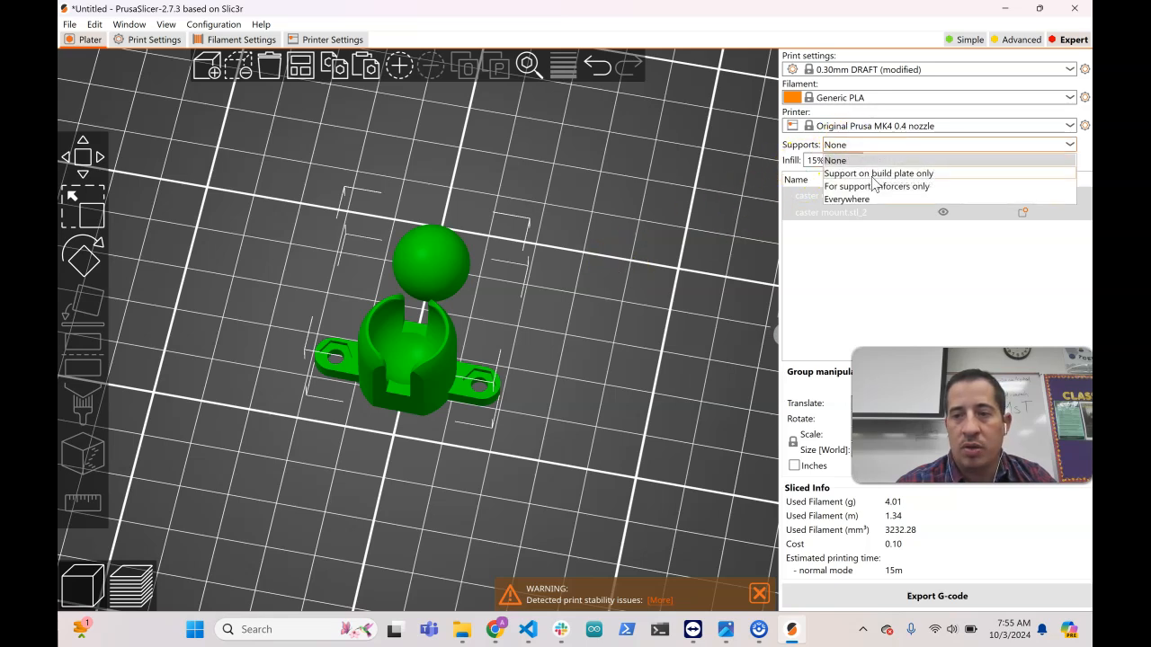
click(872, 173)
click(926, 594)
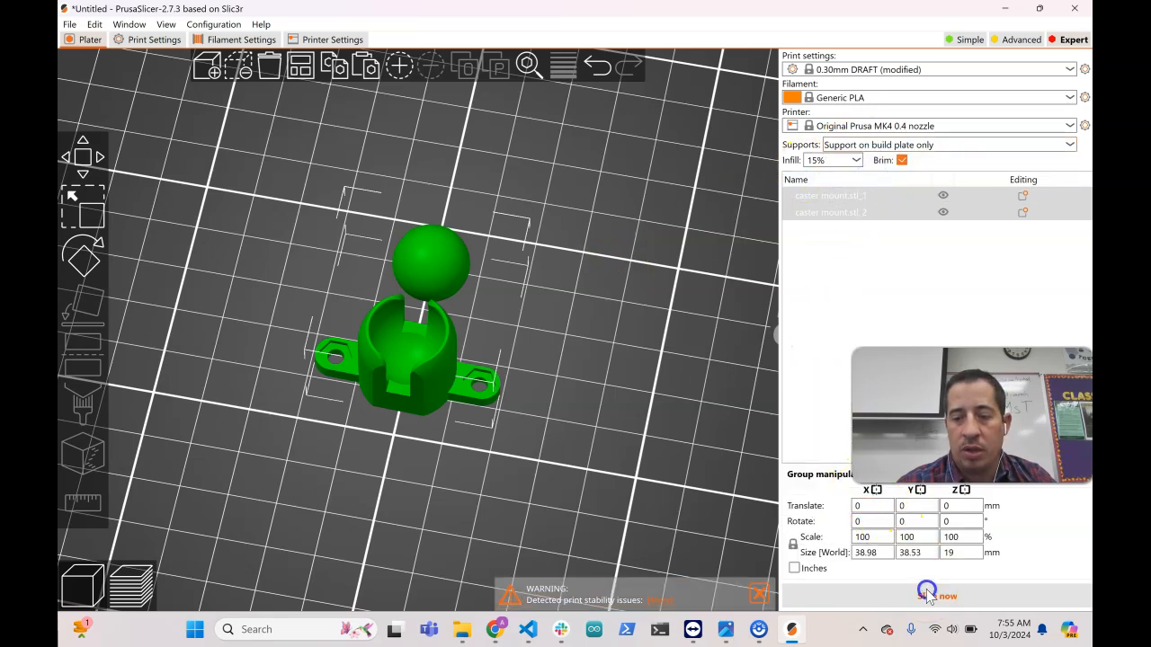
drag(585, 442, 550, 419)
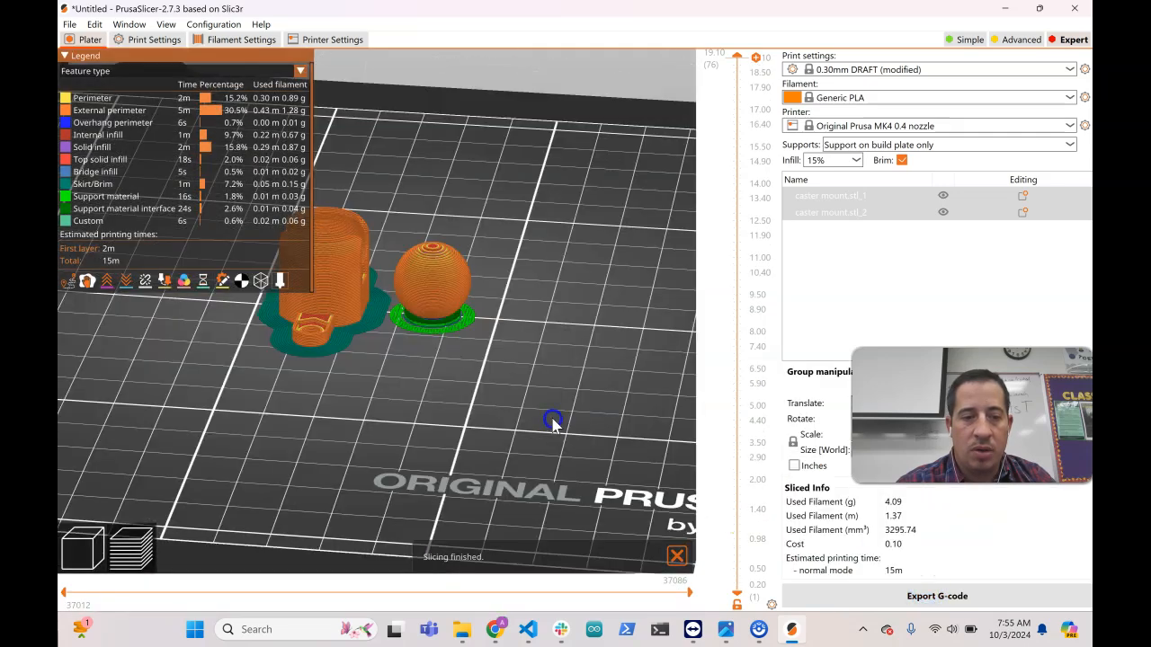
mouse_move(487, 393)
mouse_down()
mouse_move(473, 387)
mouse_move(474, 405)
mouse_move(449, 393)
mouse_move(485, 387)
mouse_move(500, 402)
mouse_up()
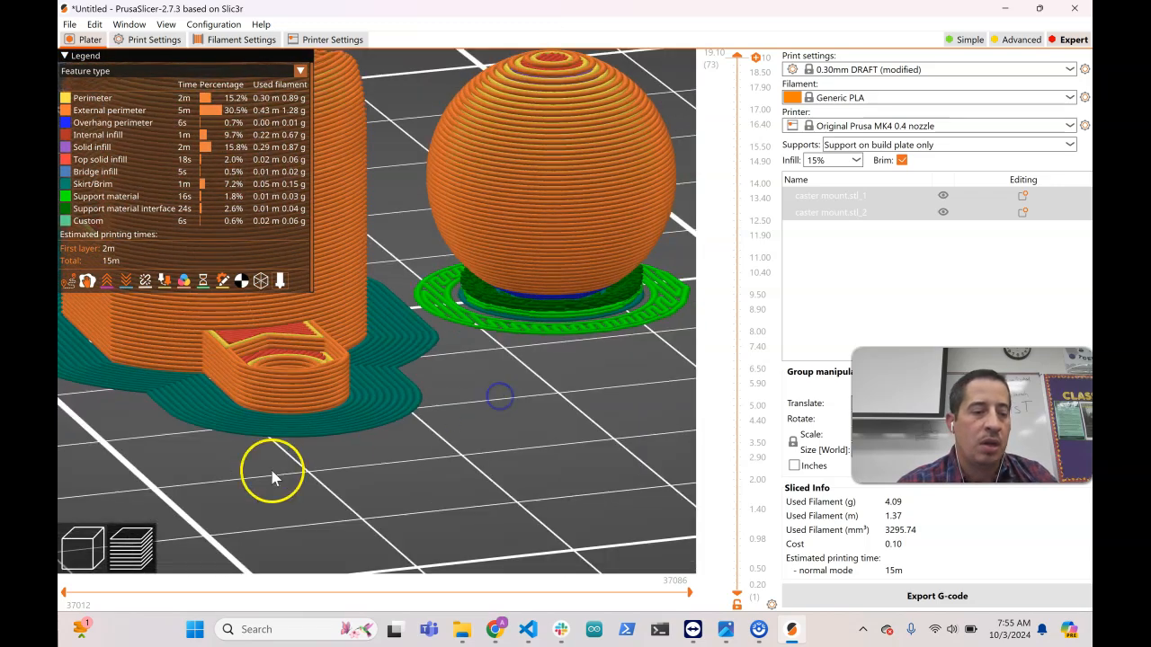
- Delete the ball from the print bed, keeping only the caster housing
click(70, 551)
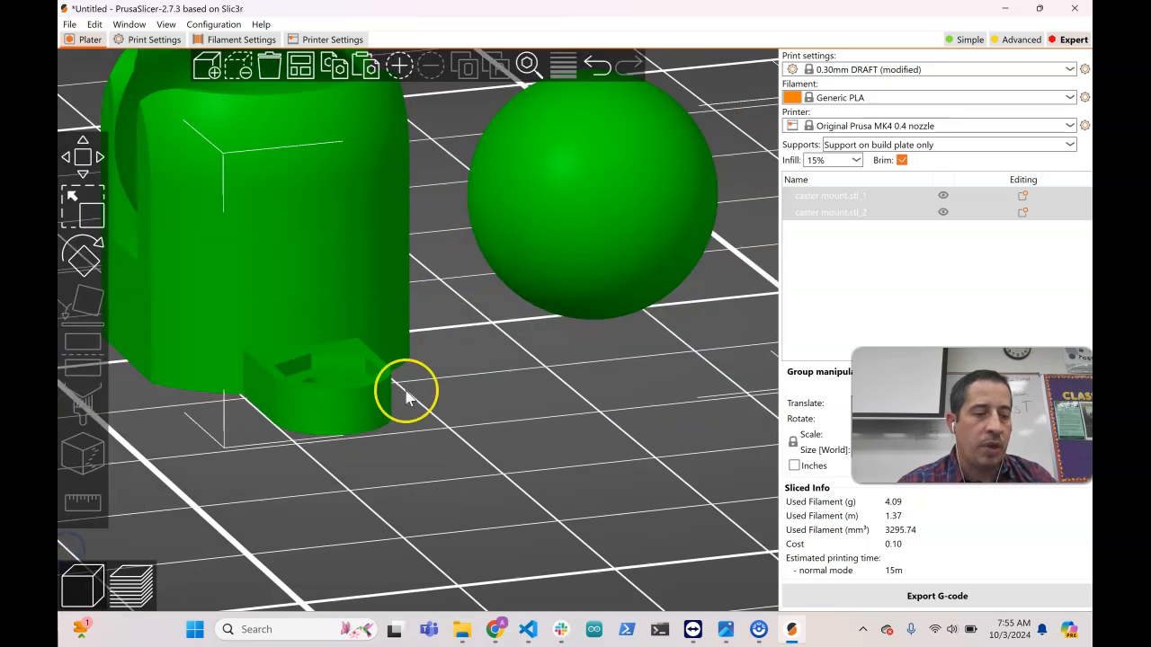
scroll(406, 396, down, 3)
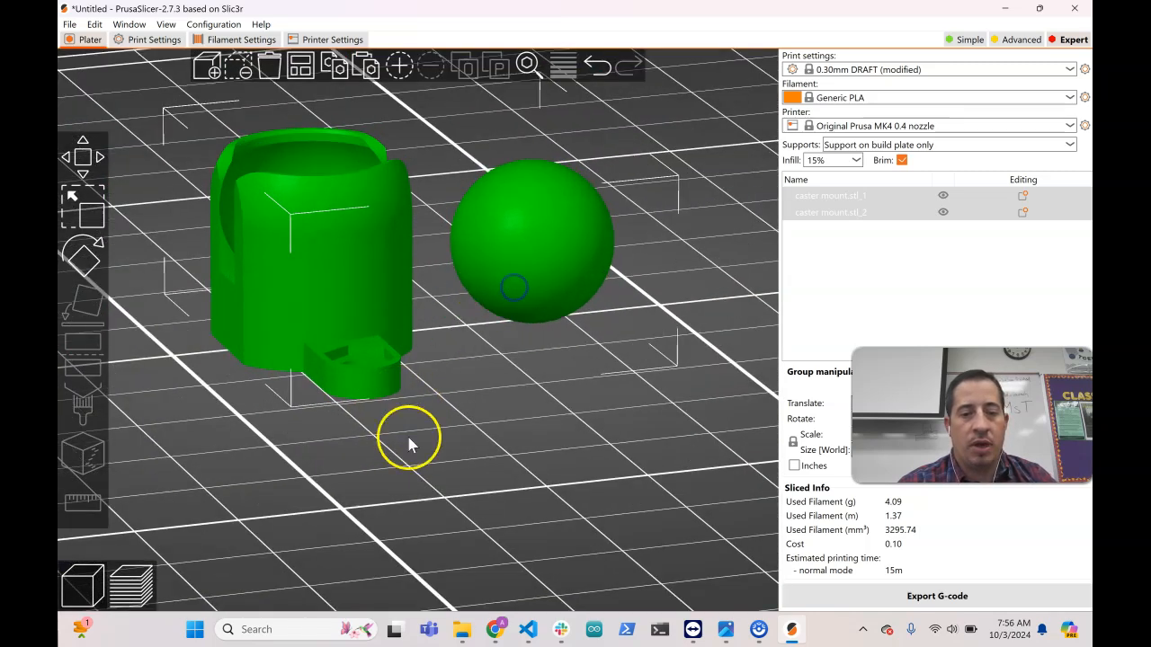
click(408, 444)
click(496, 277)
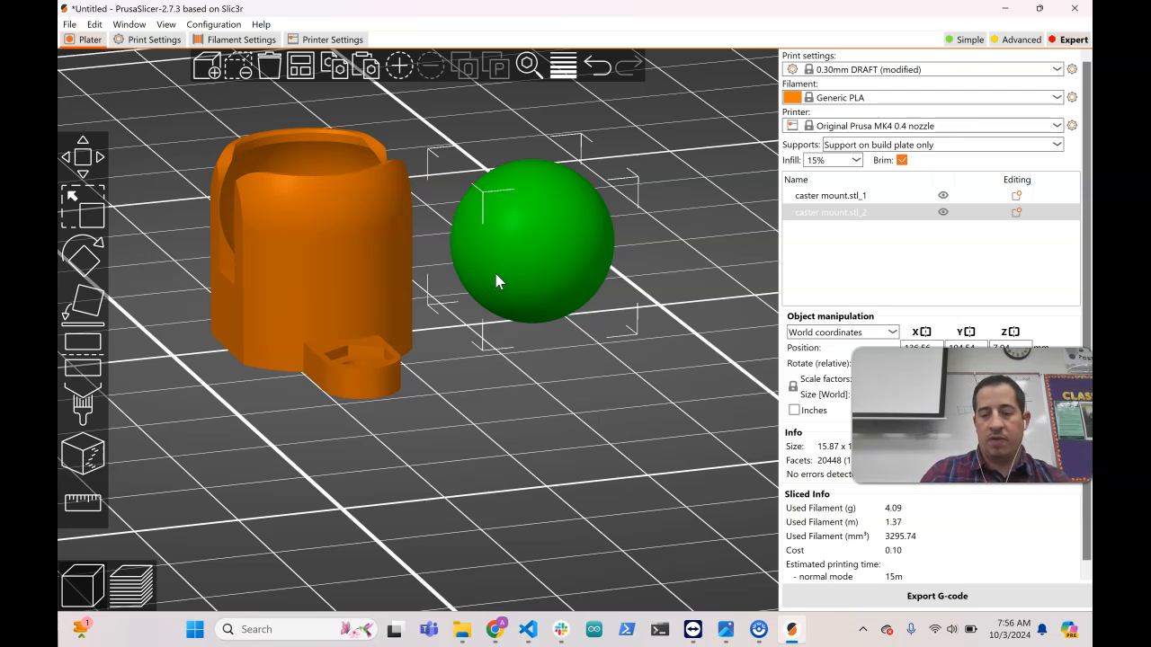
key(Delete)
click(495, 291)
key(ctrl+z)
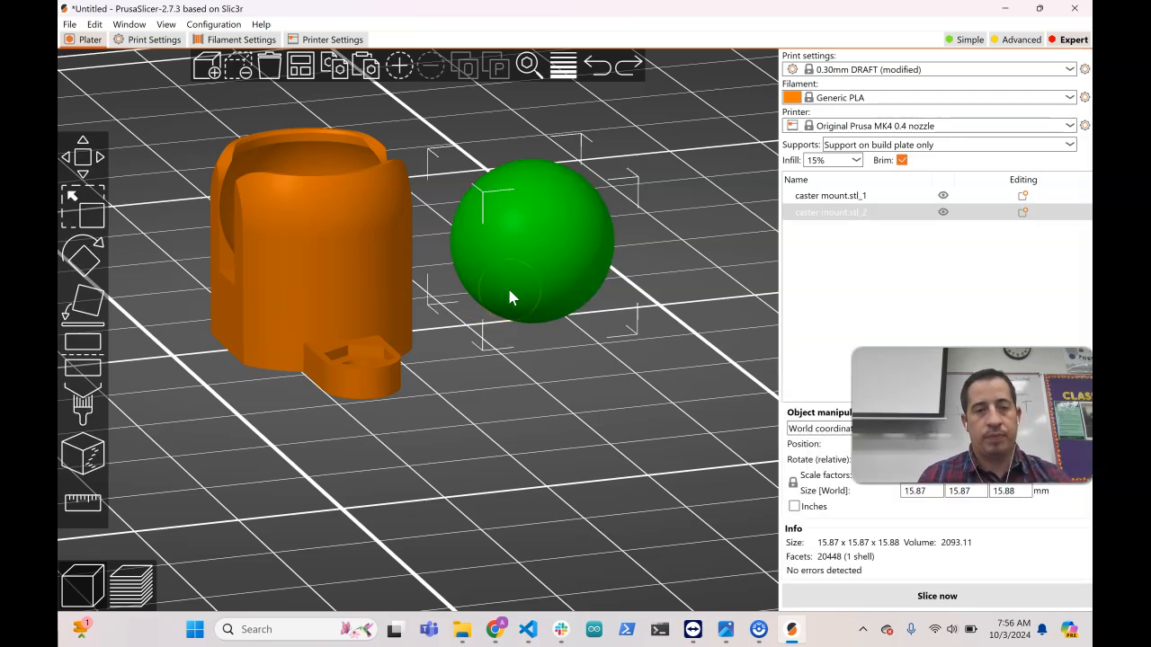
scroll(508, 290, down, 5)
scroll(509, 290, up, 3)
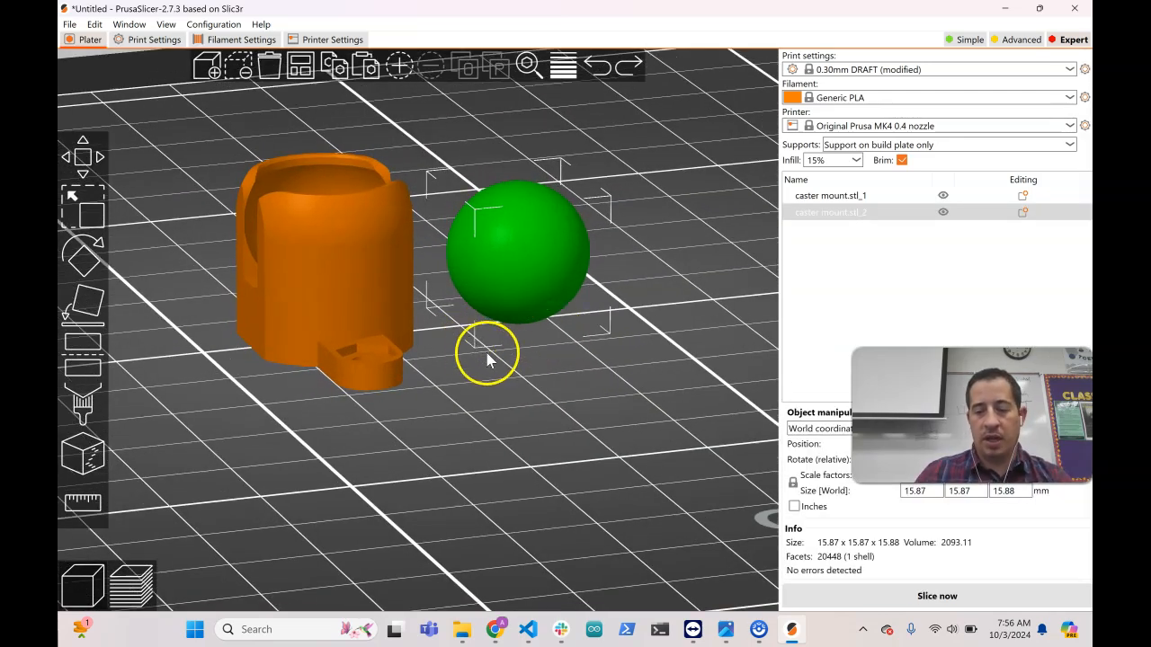
key(Delete)
- Place the housing upside down with its open rim on the bed and slice it to preview its supports
click(315, 256)
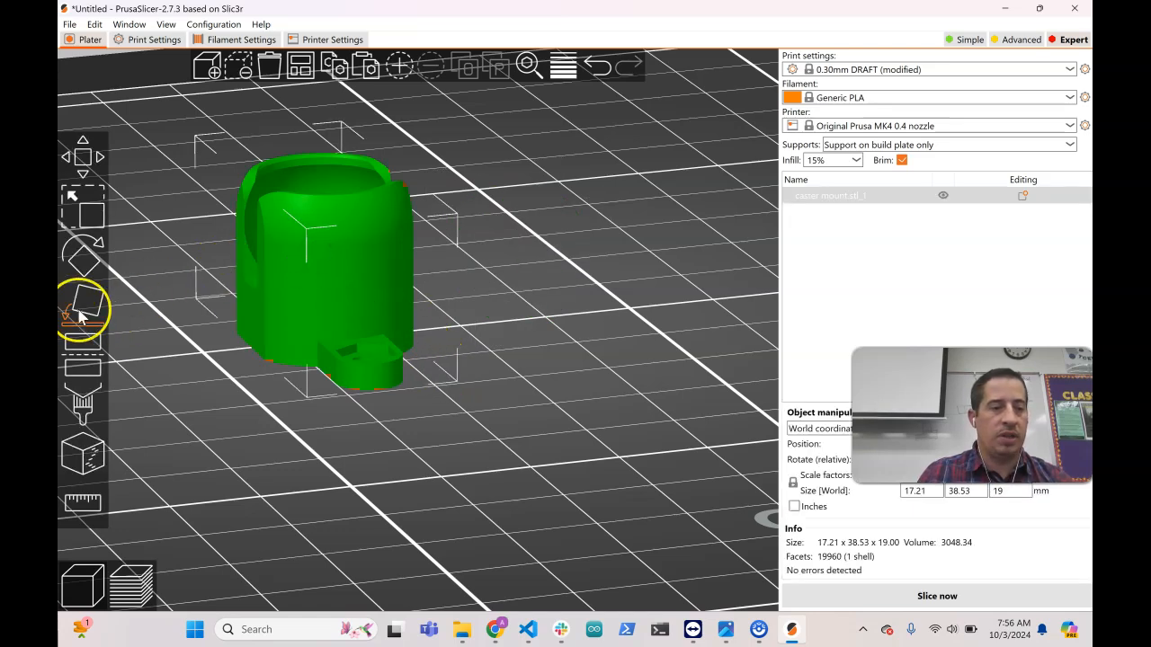
click(79, 317)
click(303, 154)
click(491, 218)
drag(490, 220, 551, 234)
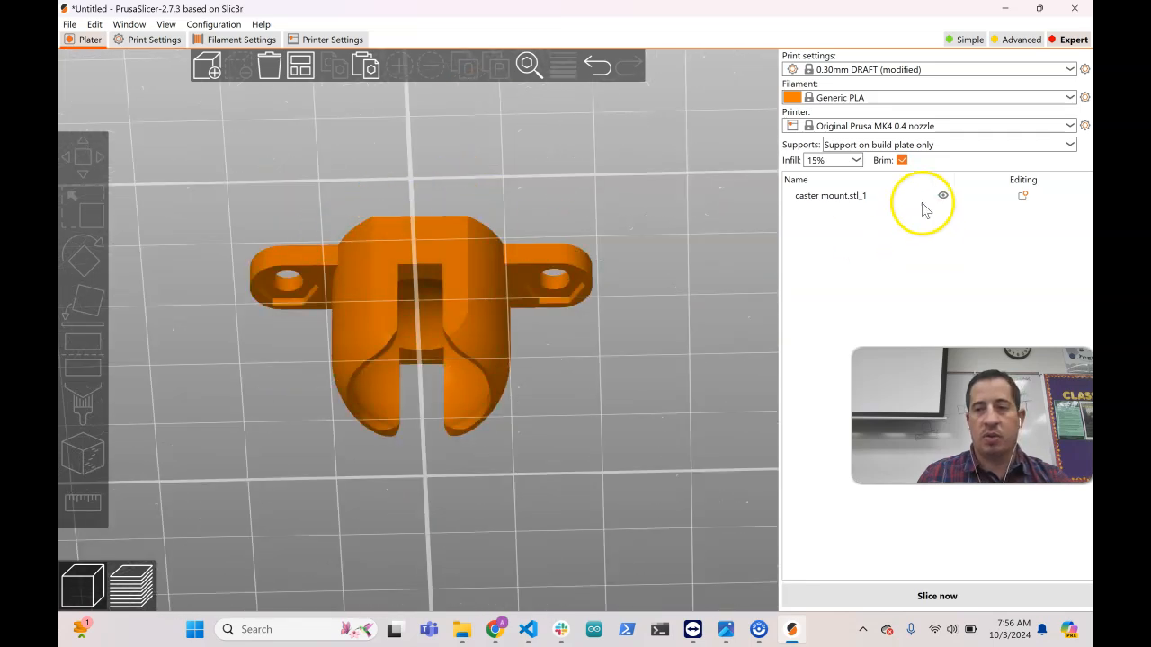
click(917, 598)
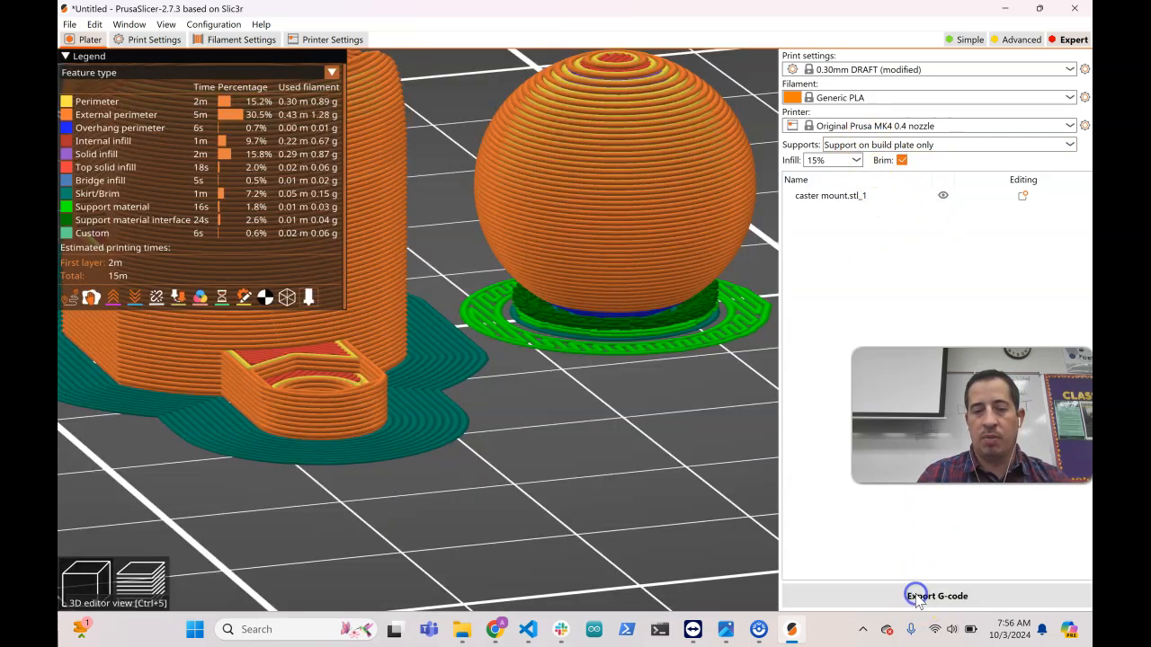
drag(529, 264, 607, 200)
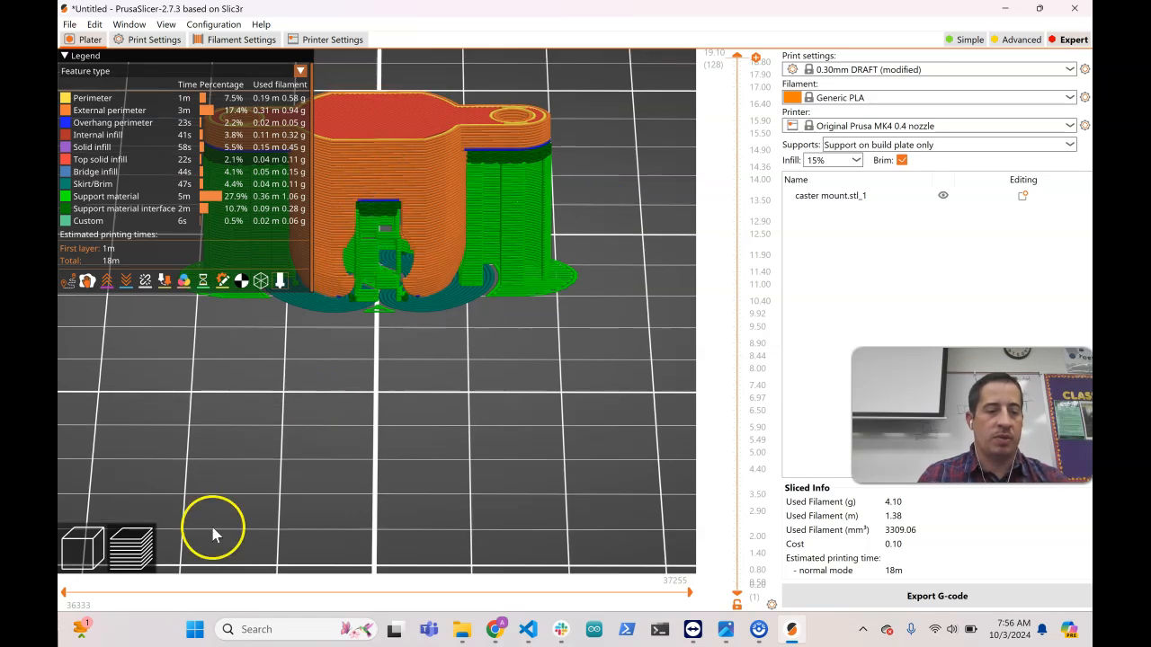
- Try a planar cut of the upside-down housing into two objects at Z 9.50 mm, and undo the cut
click(70, 556)
drag(477, 334, 438, 321)
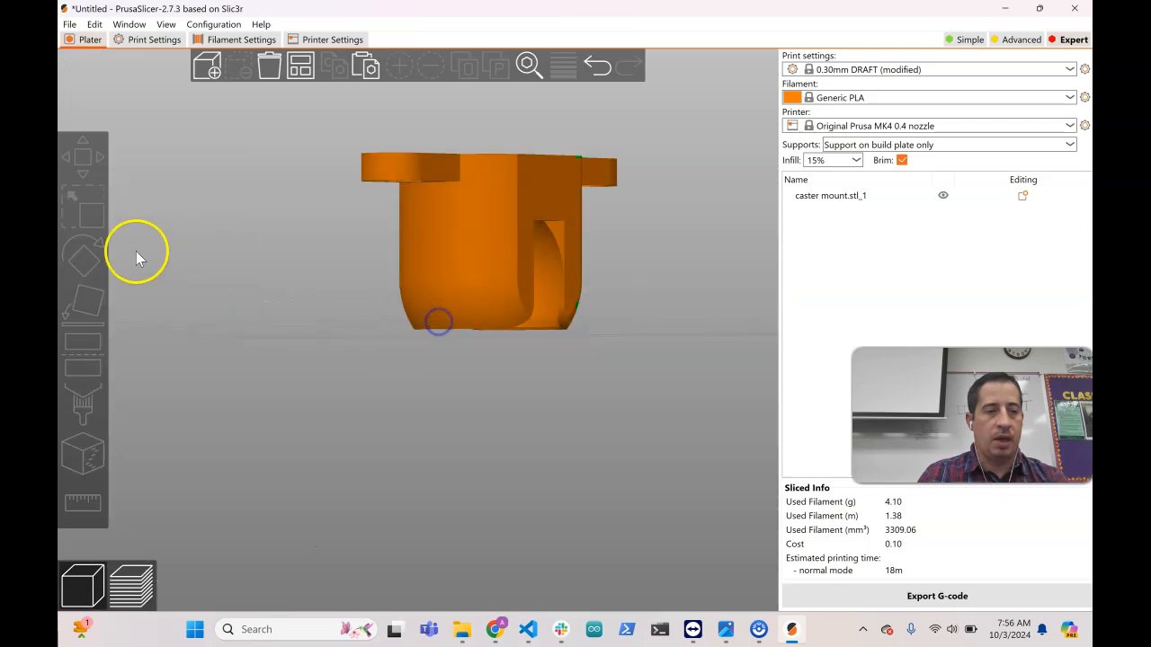
click(465, 234)
drag(256, 286, 288, 306)
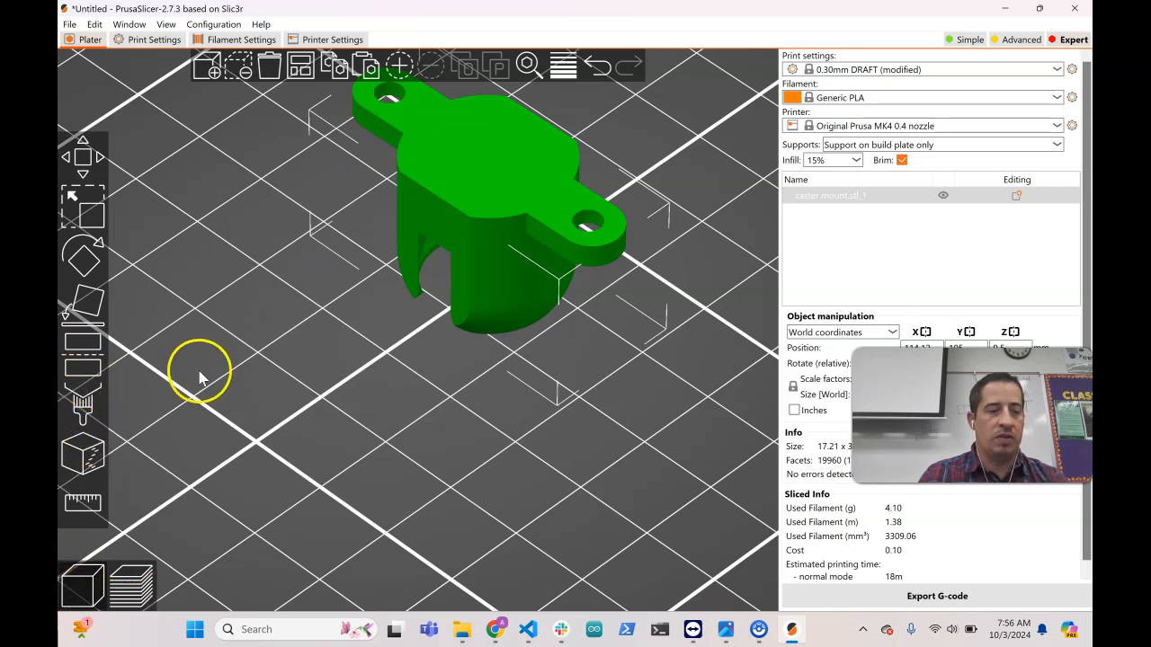
click(84, 352)
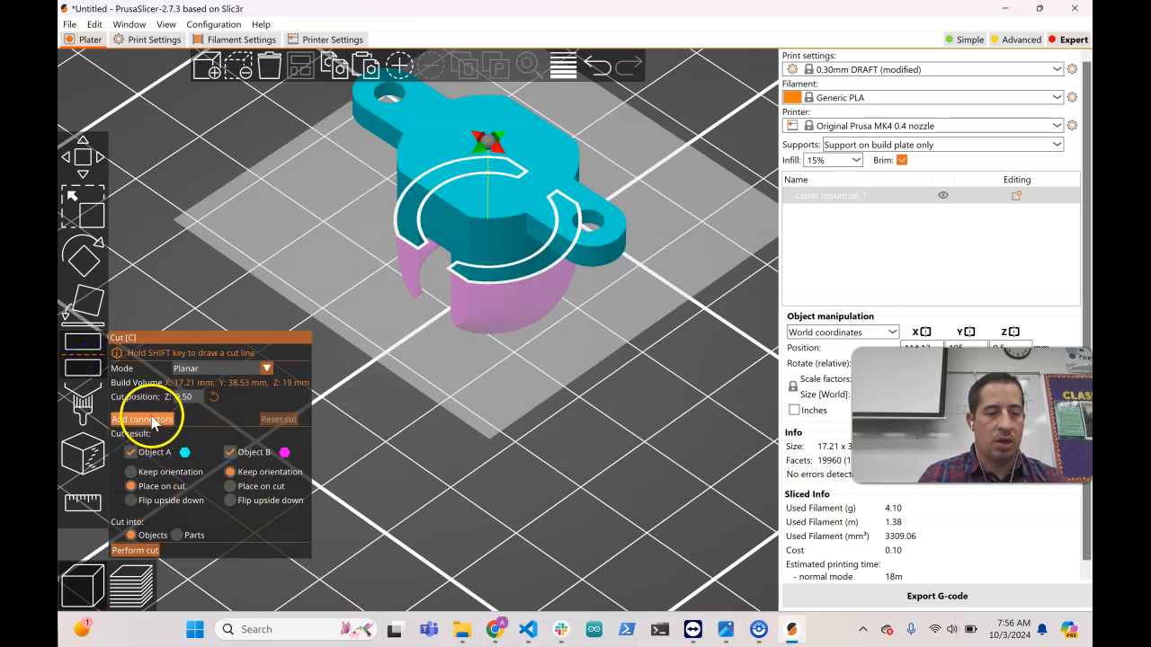
click(153, 550)
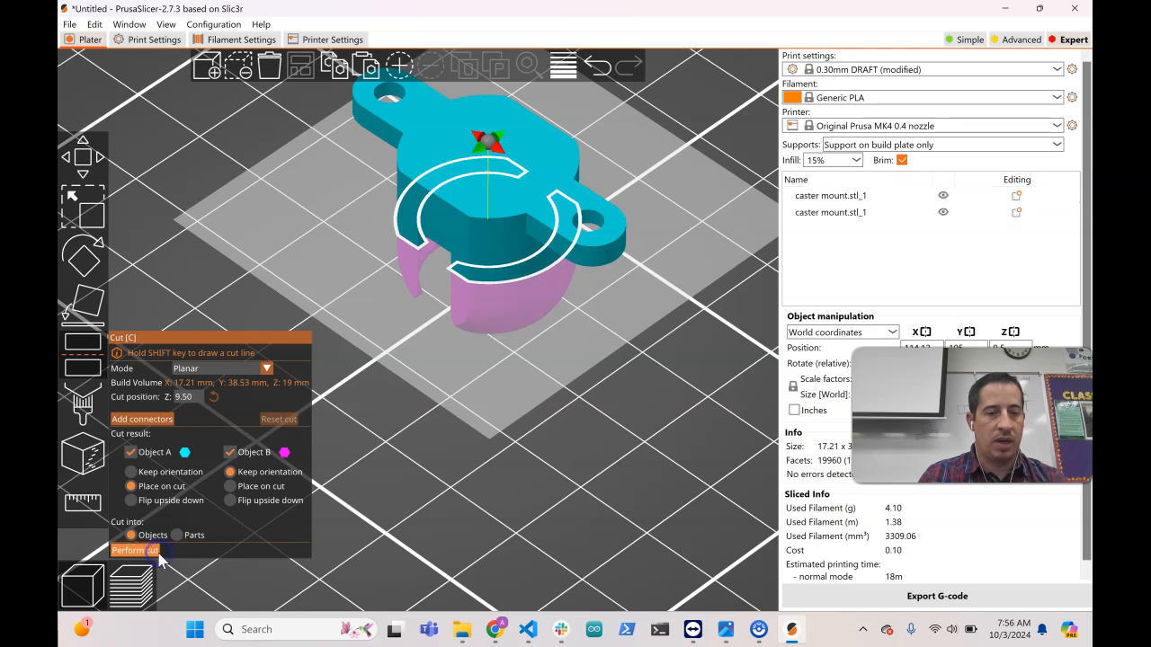
drag(346, 399, 289, 326)
mouse_move(545, 494)
mouse_down()
mouse_move(514, 464)
mouse_move(526, 486)
mouse_up()
key(ctrl+z)
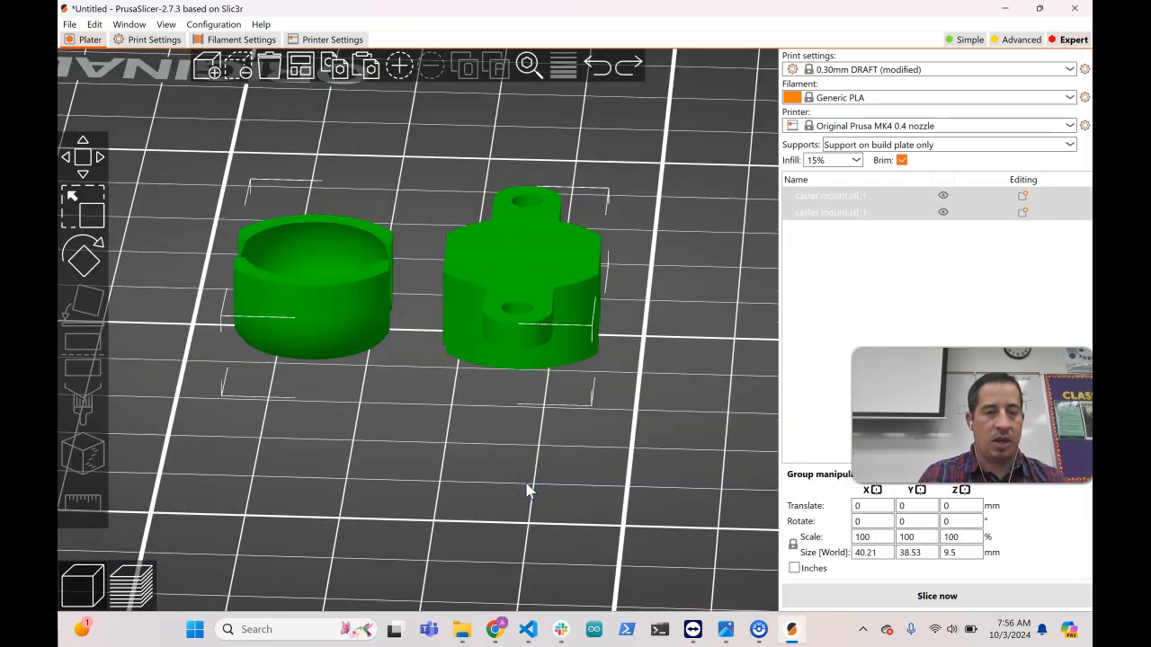
key(ctrl+z)
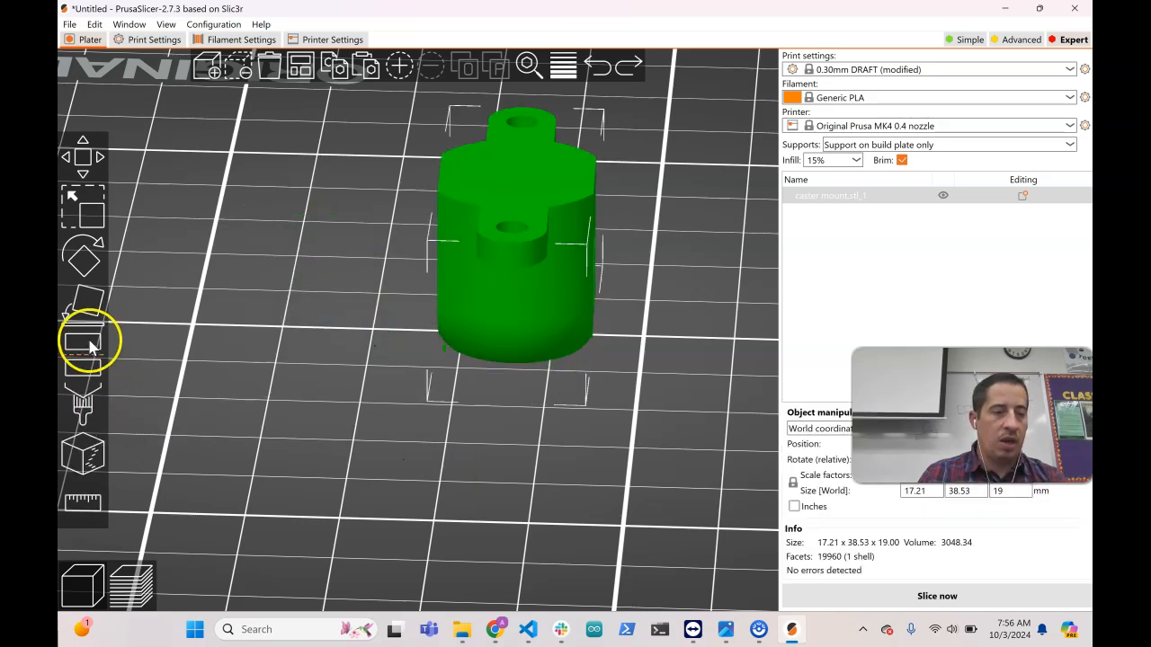
- Scale the housing down uniformly to about 13.21 × 29.57 × 14.58 mm
click(91, 218)
drag(608, 338, 589, 270)
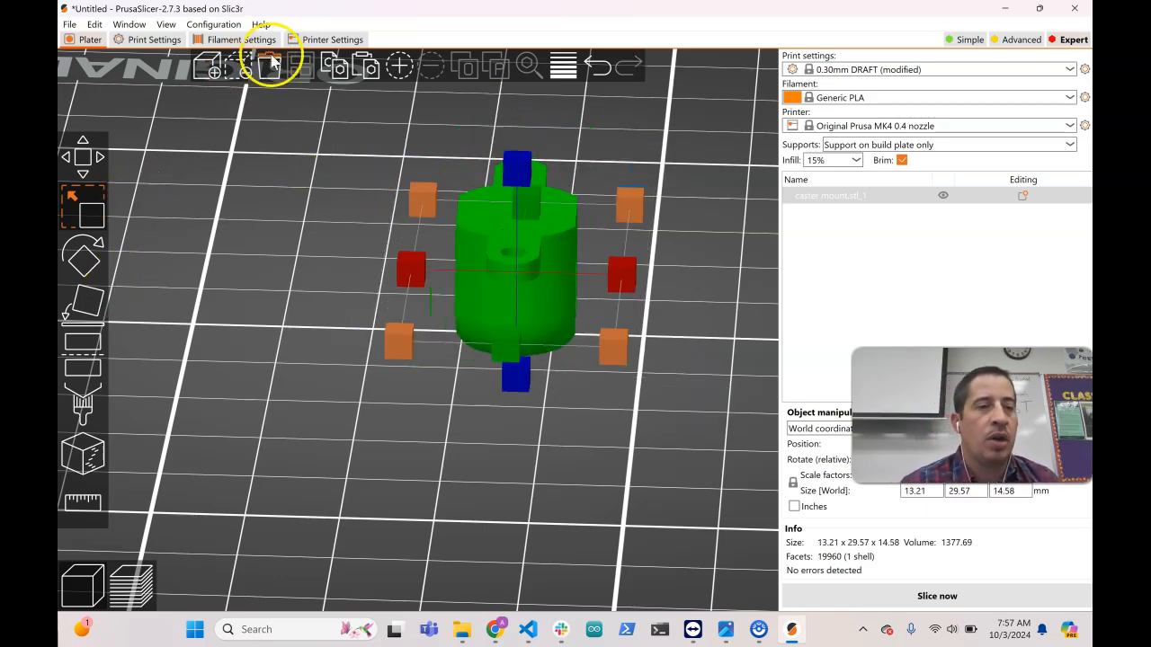
- Delete the housing and import Part Studio 1 - Part 1 (6).stl from the Downloads folder
click(268, 66)
click(206, 69)
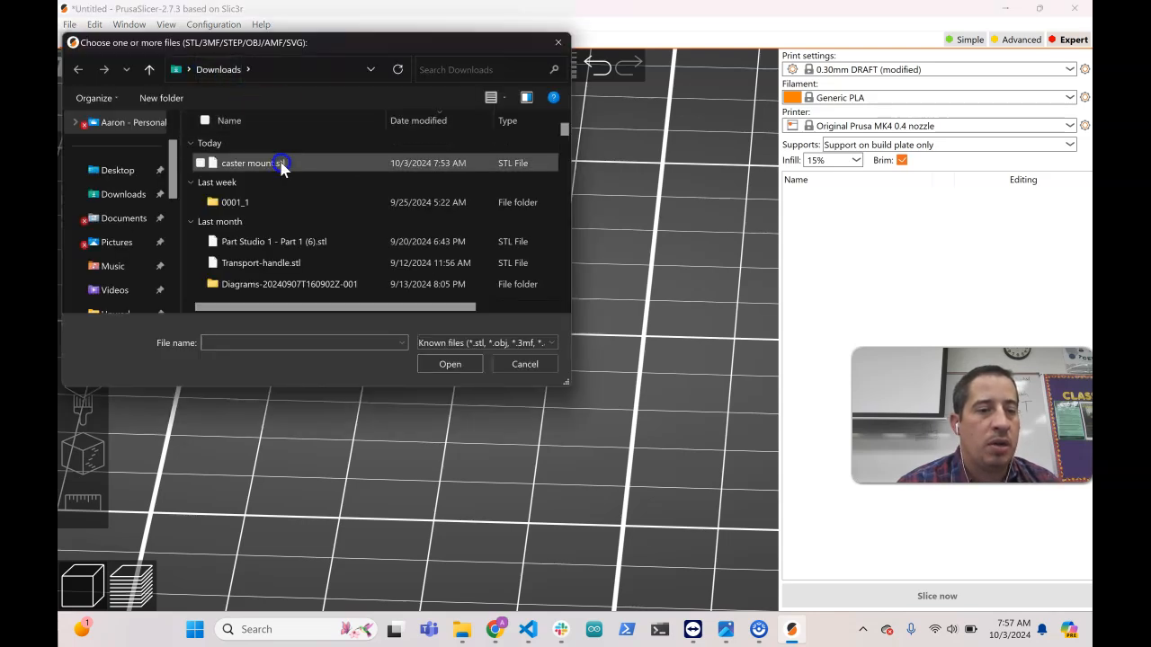
click(308, 241)
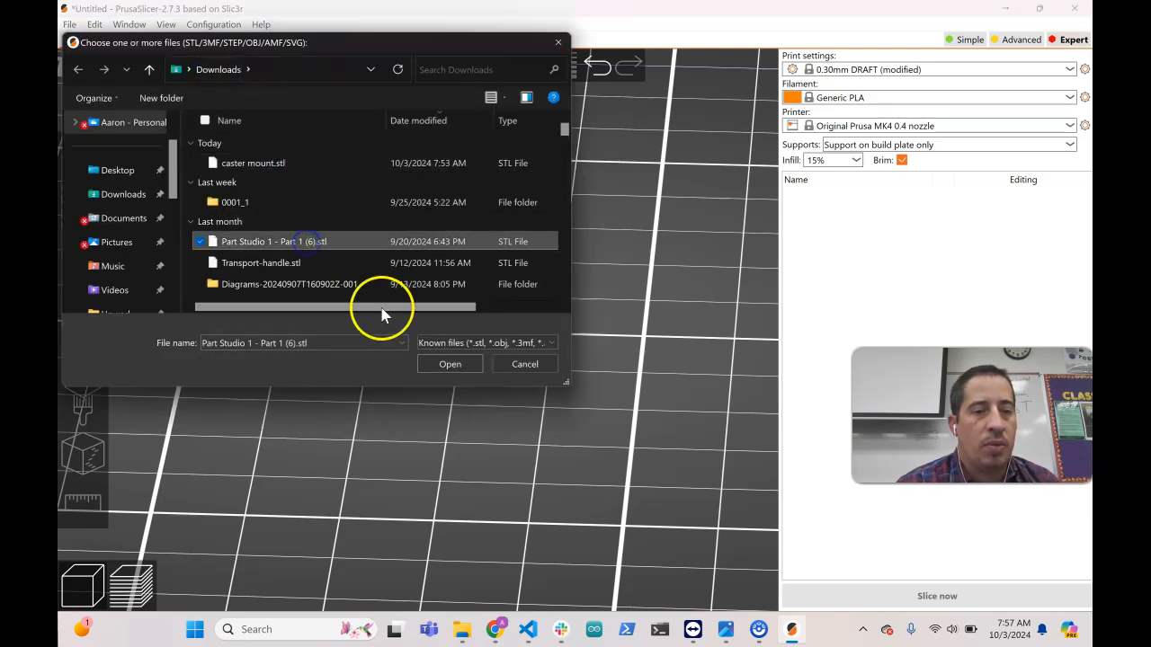
click(448, 365)
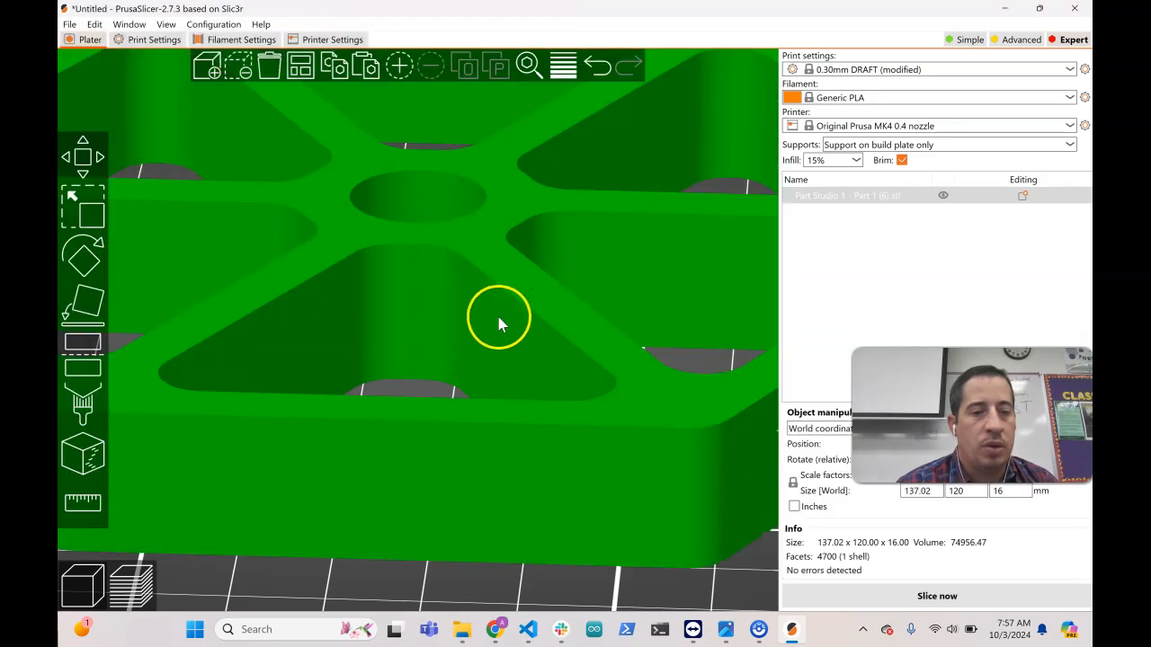
- Slice the imported hexagonal part and inspect its brim in the preview
scroll(437, 388, down, 5)
drag(599, 457, 477, 461)
click(826, 596)
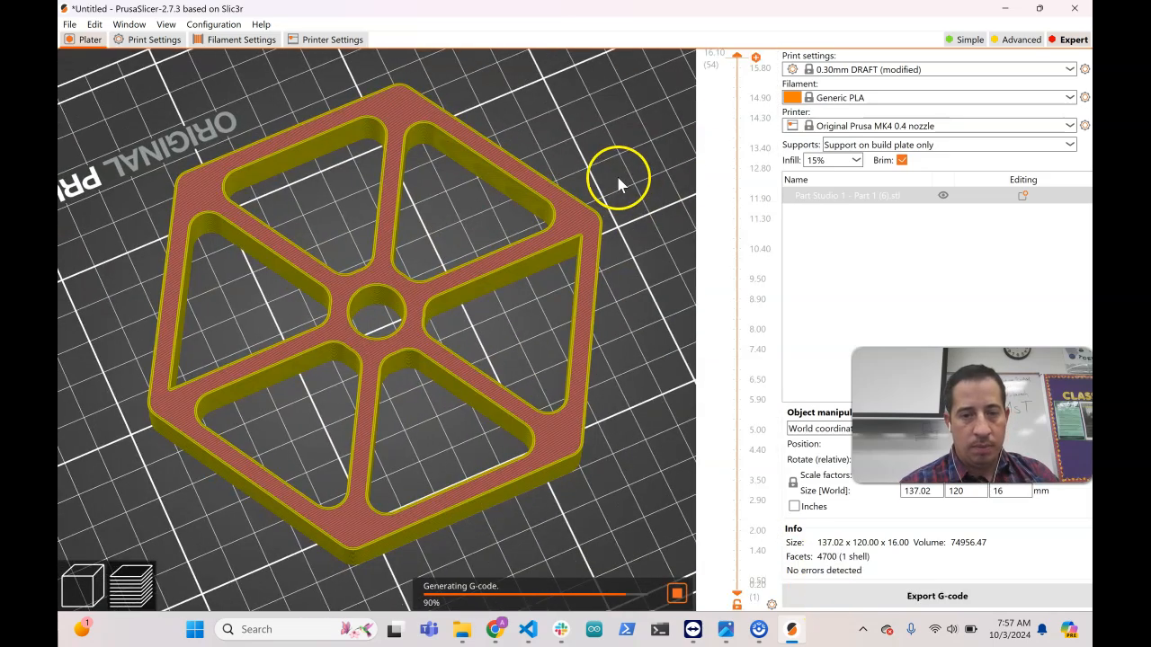
drag(618, 208, 564, 213)
- Turn off the brim, set supports to None, and re-slice the hexagonal part
click(902, 160)
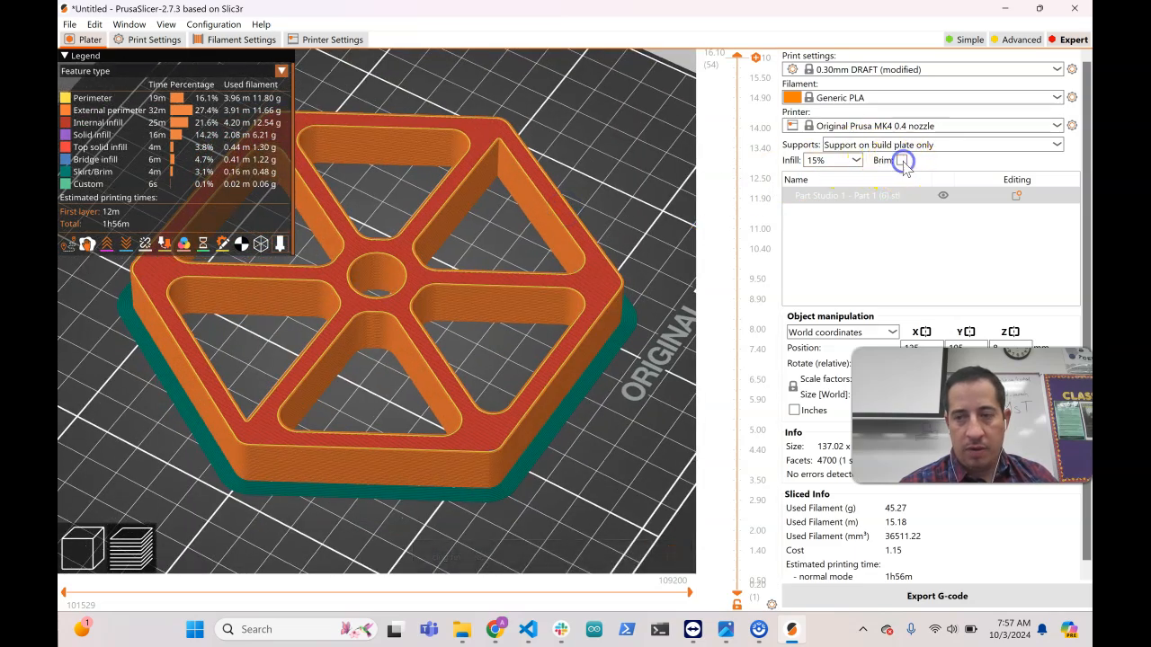
click(961, 146)
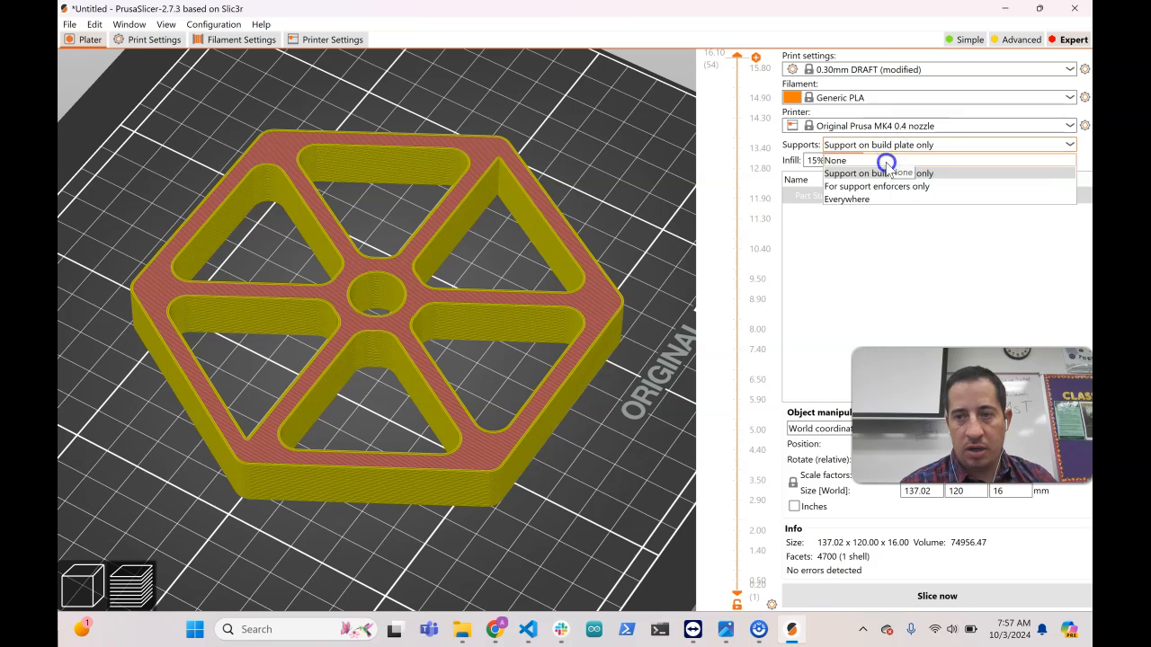
click(886, 158)
click(887, 596)
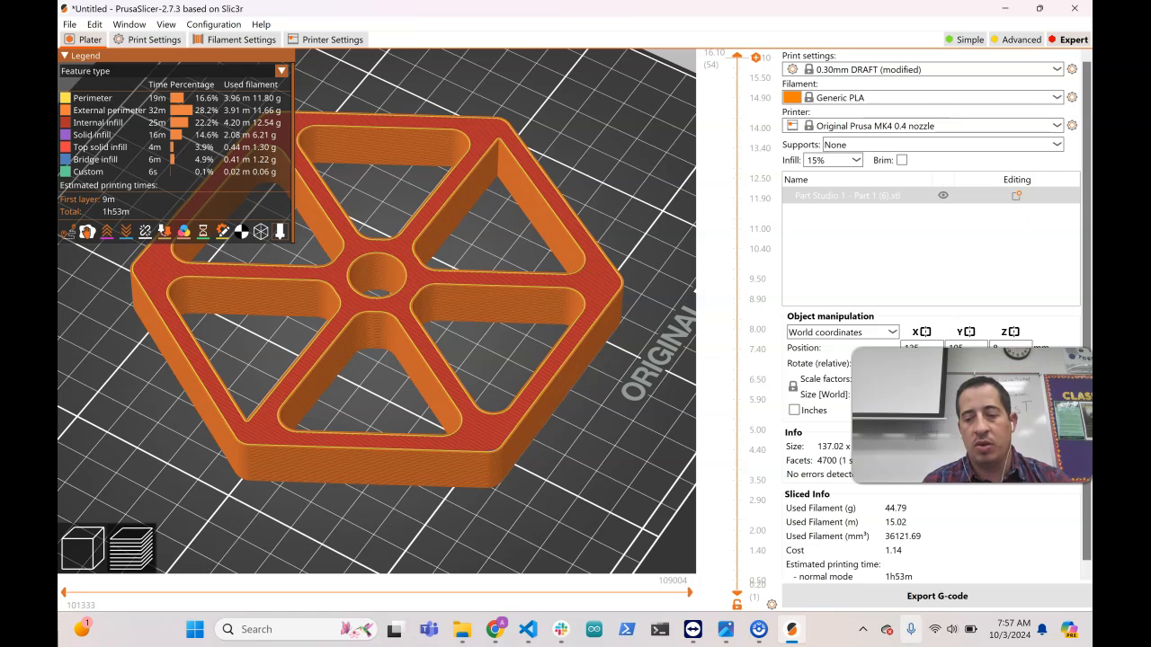
- Start exporting the G-code and name the file with the teacher's name followed by _handle, keeping the .gcode extension
click(887, 595)
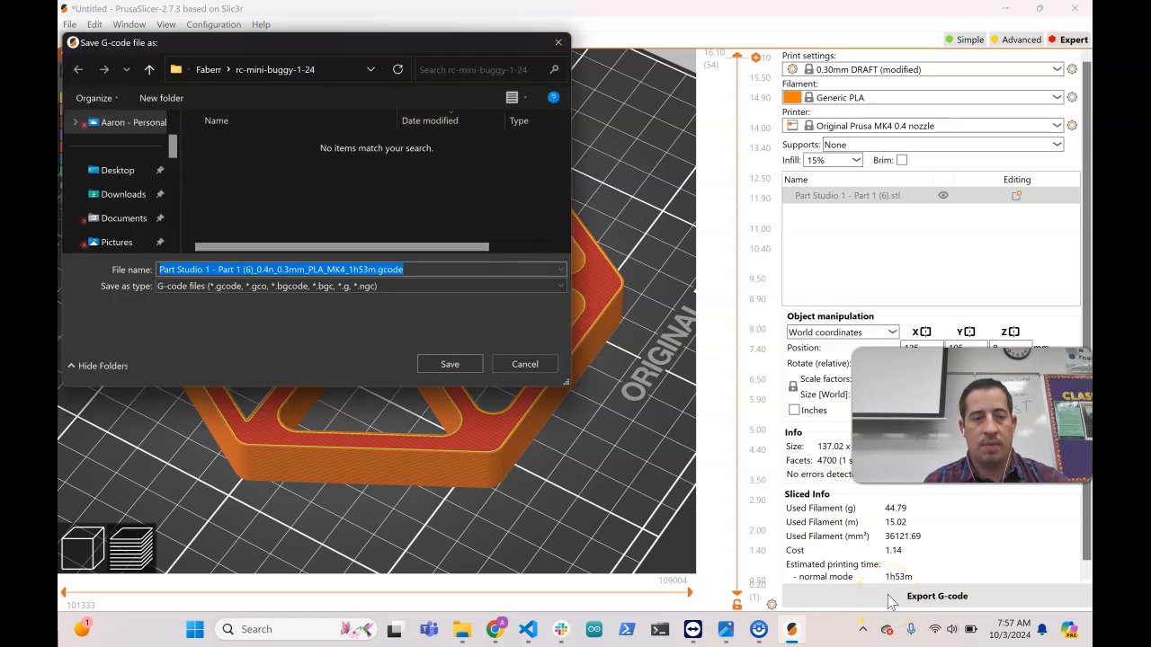
click(428, 268)
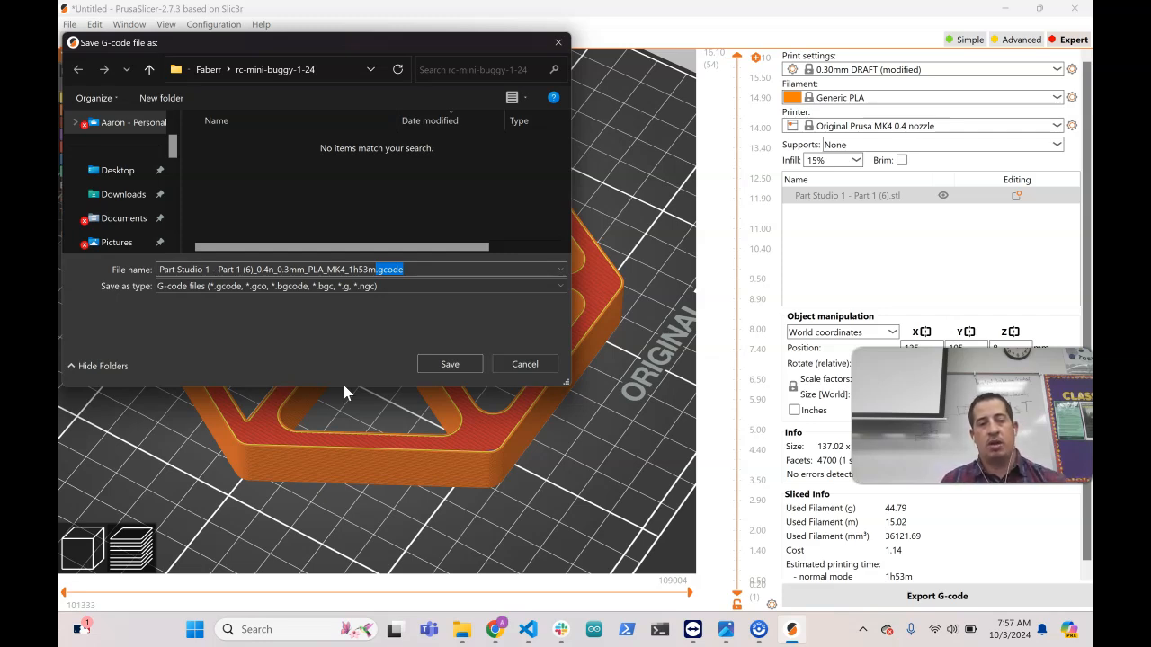
click(187, 268)
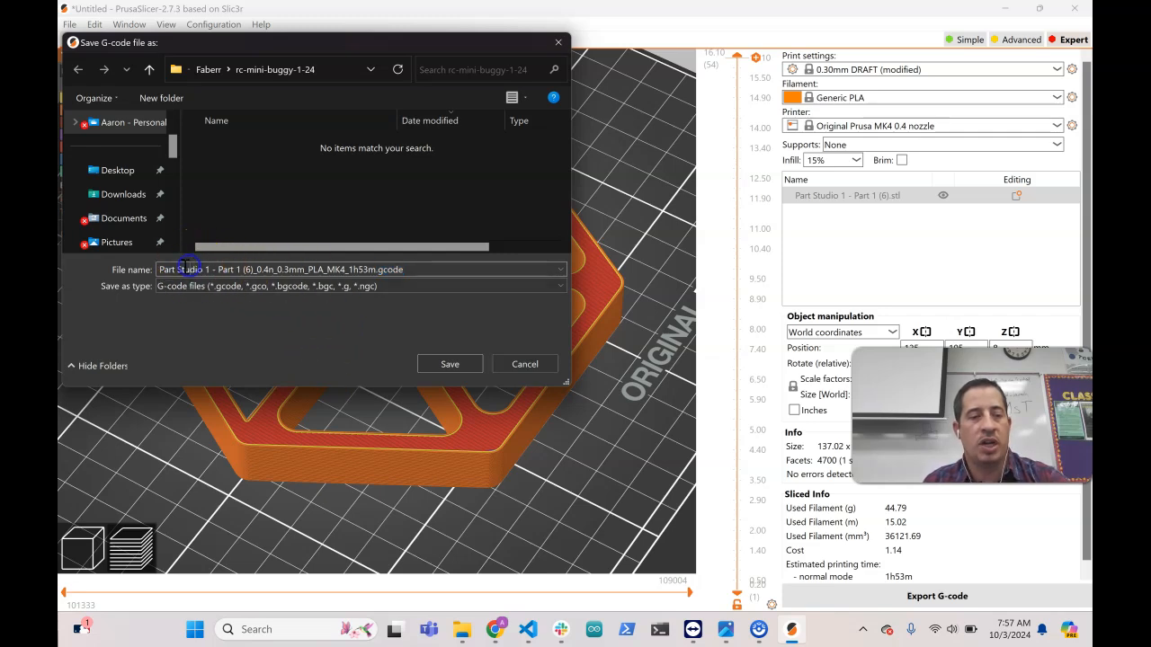
drag(161, 268, 381, 277)
text(mr_stafford_handle)
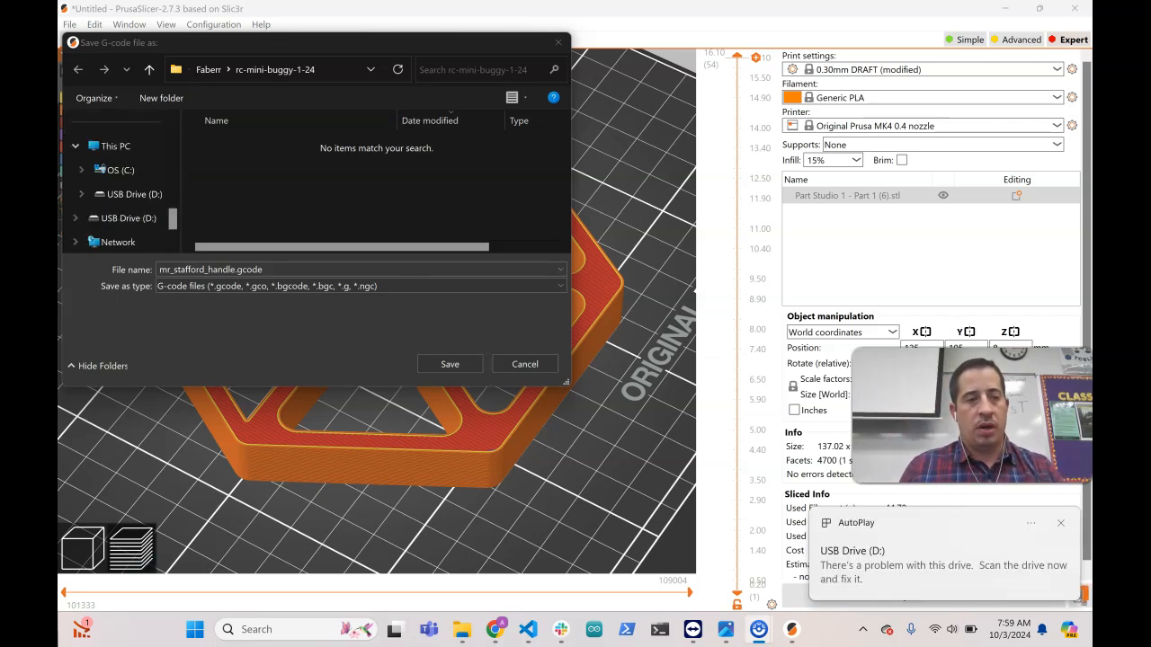
- Choose USB Drive (D:) as the export destination and look through the G-code files stored on it
click(124, 219)
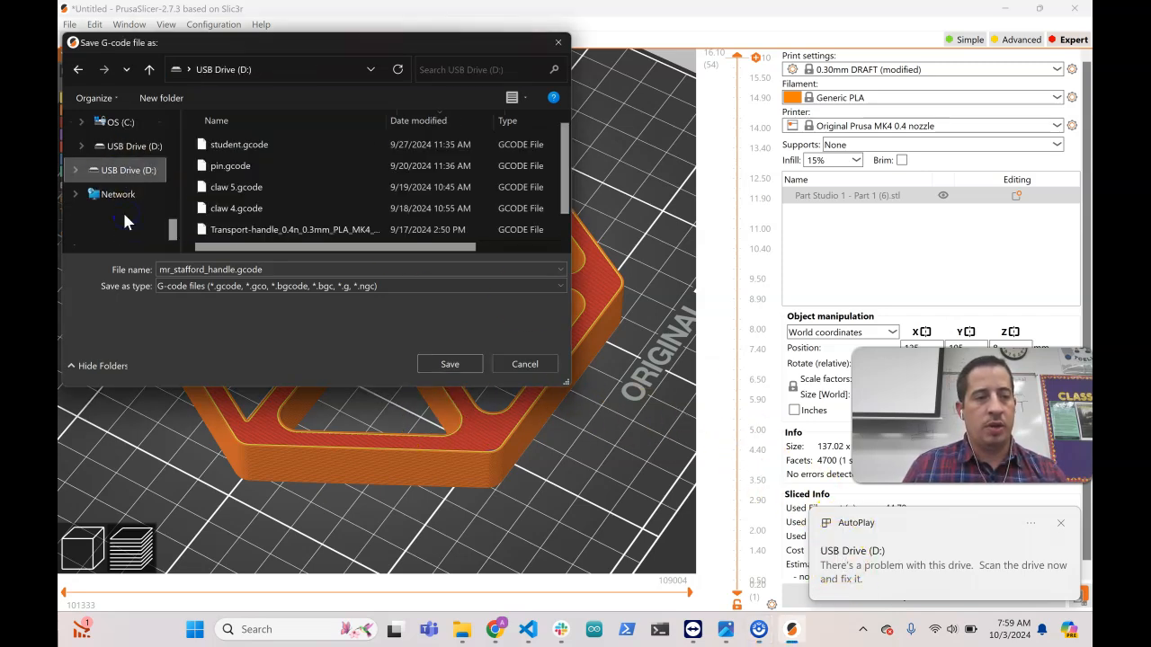
scroll(286, 218, up, 1)
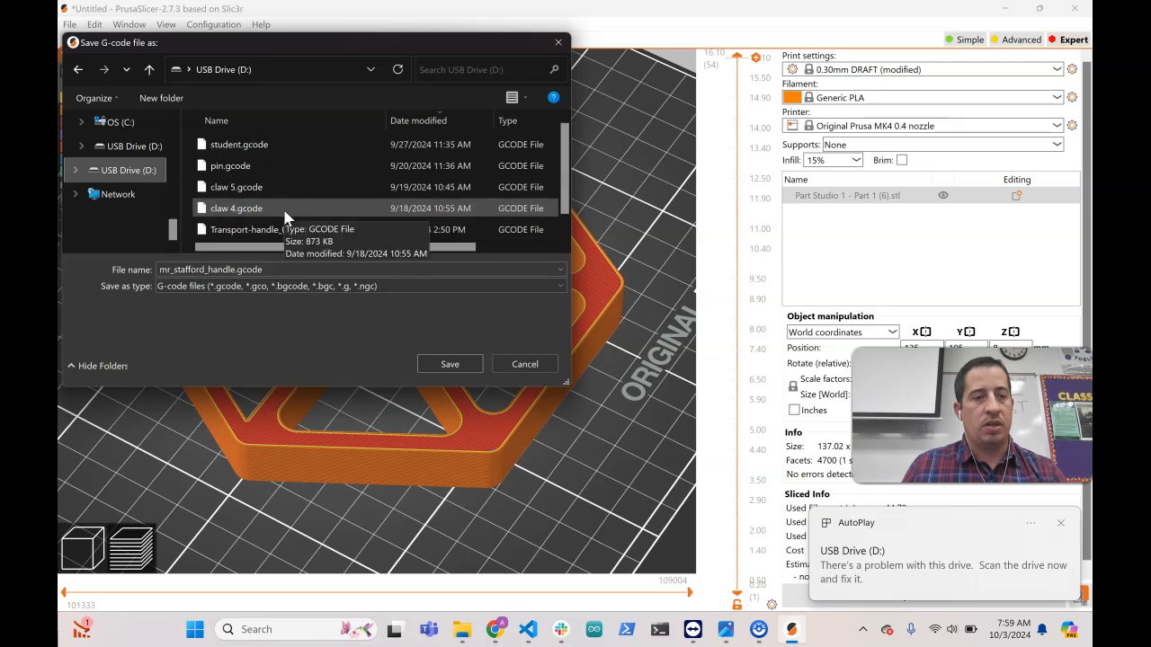
scroll(286, 217, down, 1)
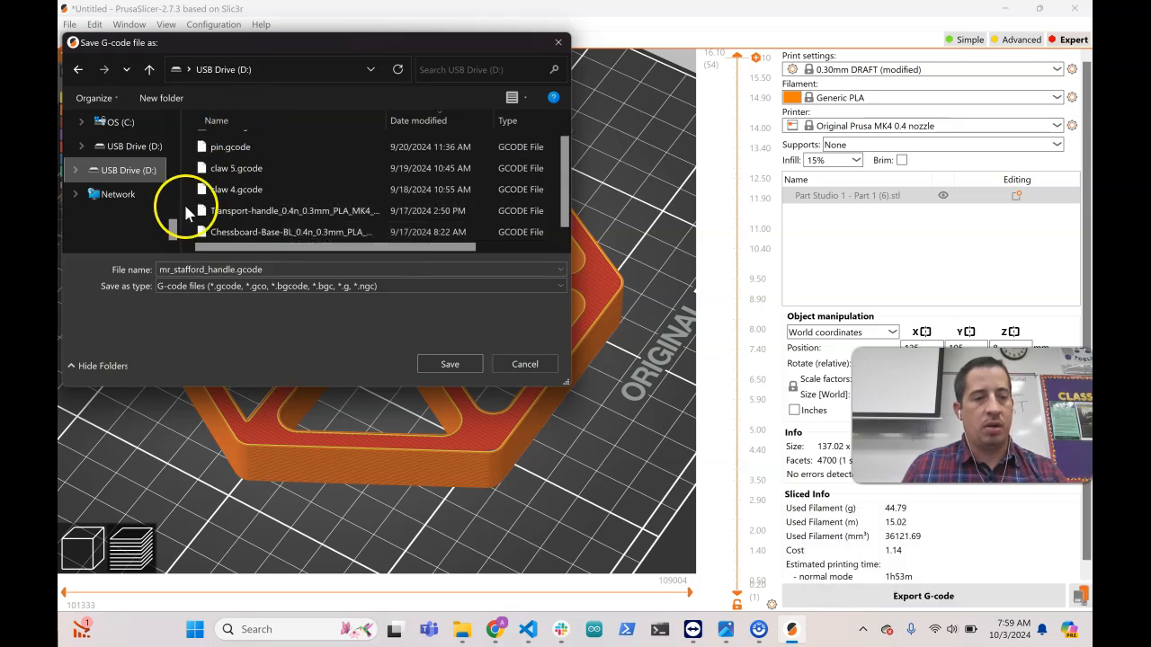
scroll(270, 179, up, 1)
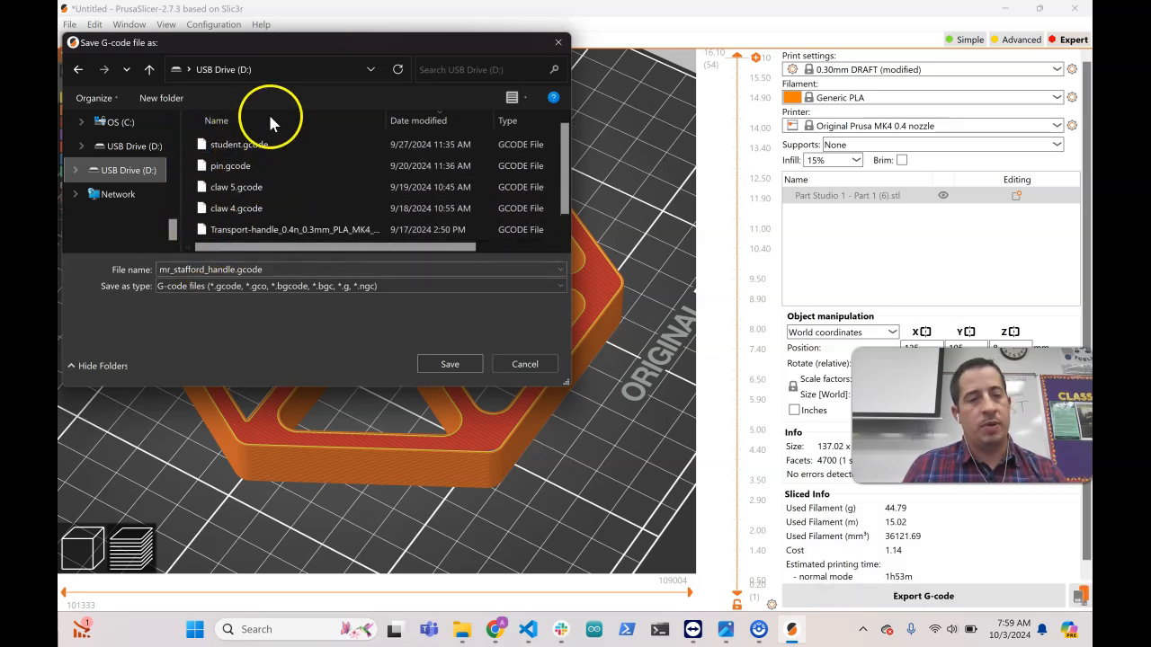
scroll(282, 239, down, 1)
scroll(270, 230, up, 1)
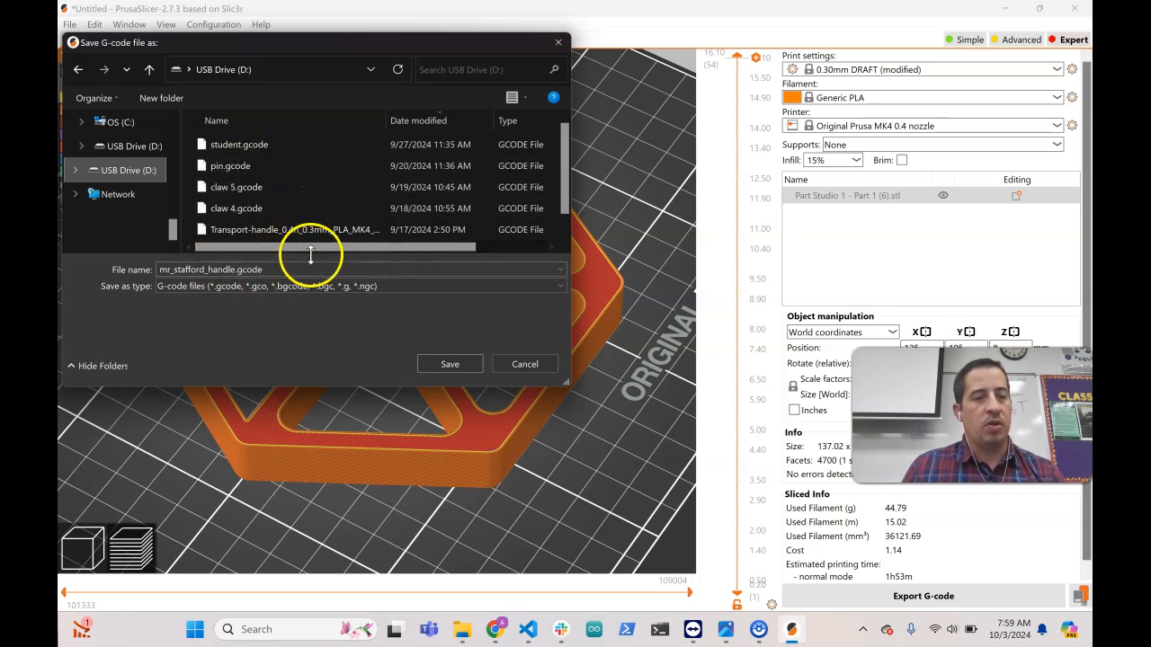
scroll(268, 207, down, 1)
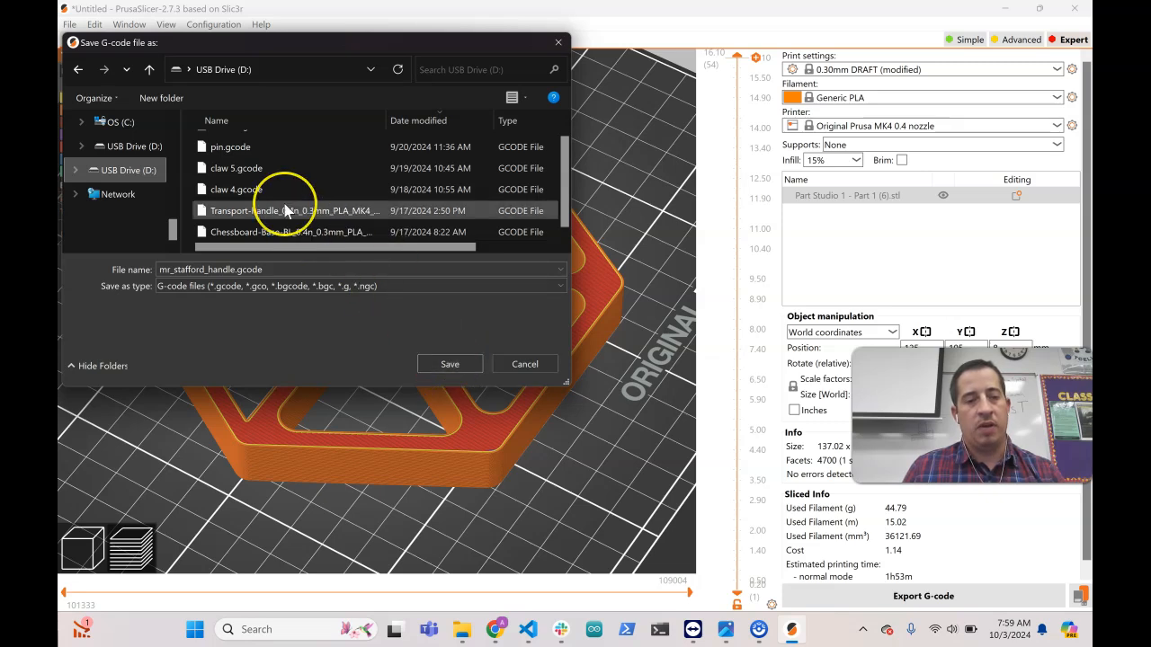
scroll(286, 211, up, 1)
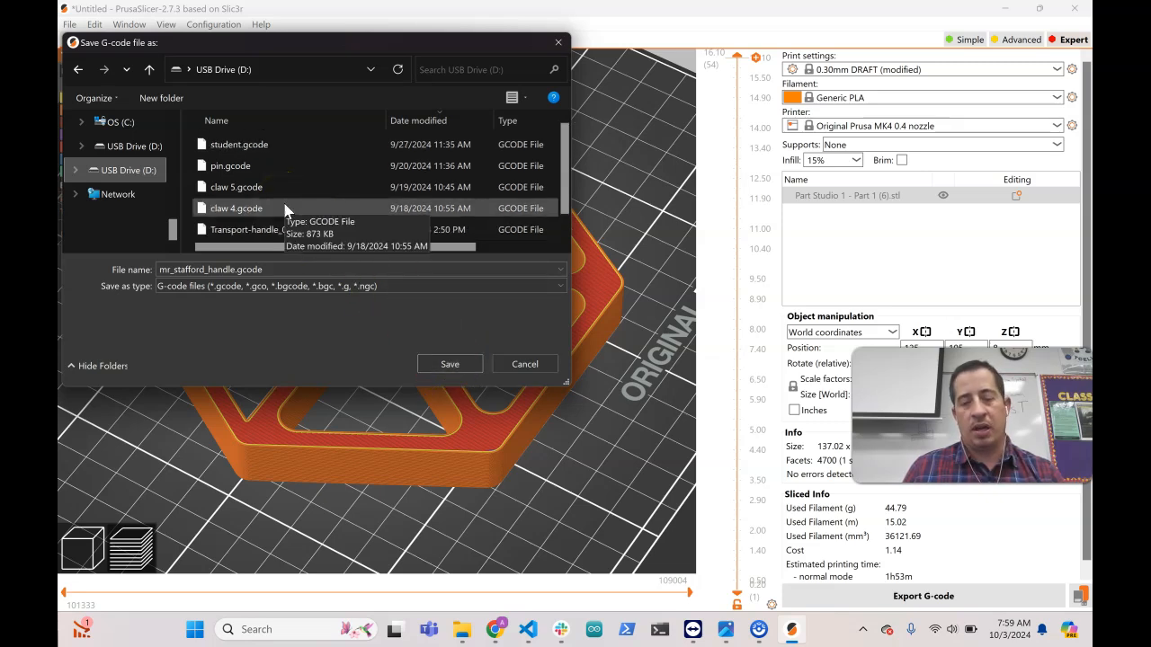
scroll(284, 210, down, 1)
click(302, 334)
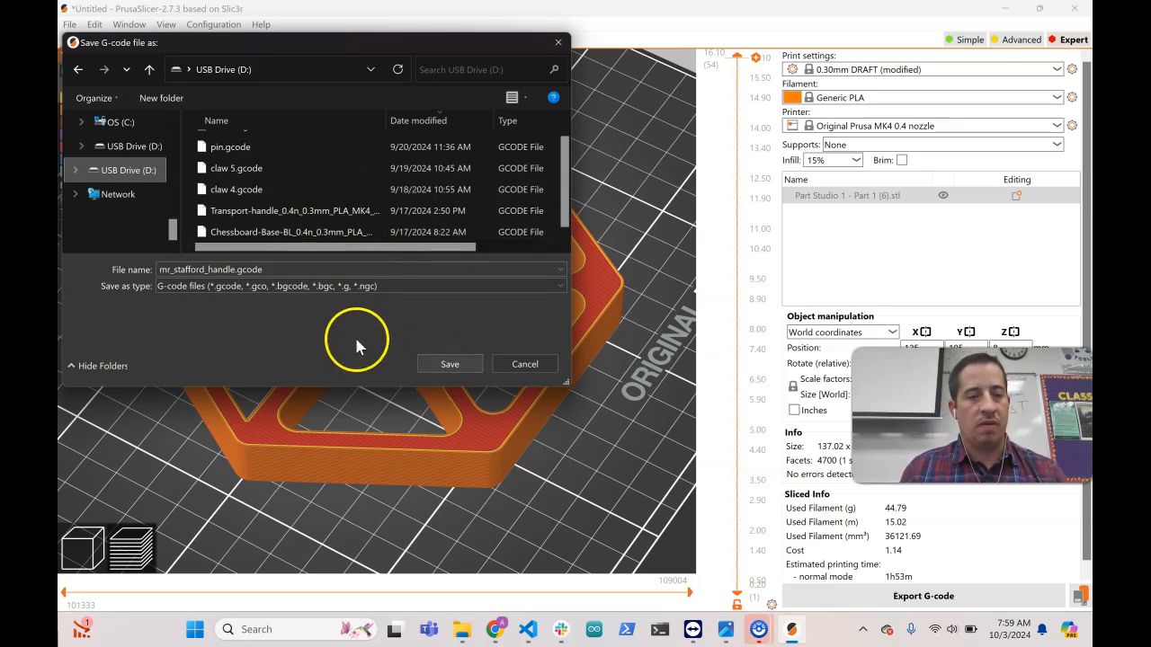
- Save the G-code file to USB Drive (D:) and eject the drive
scroll(159, 231, up, 5)
scroll(135, 161, down, 2)
click(131, 173)
scroll(135, 171, down, 3)
click(118, 177)
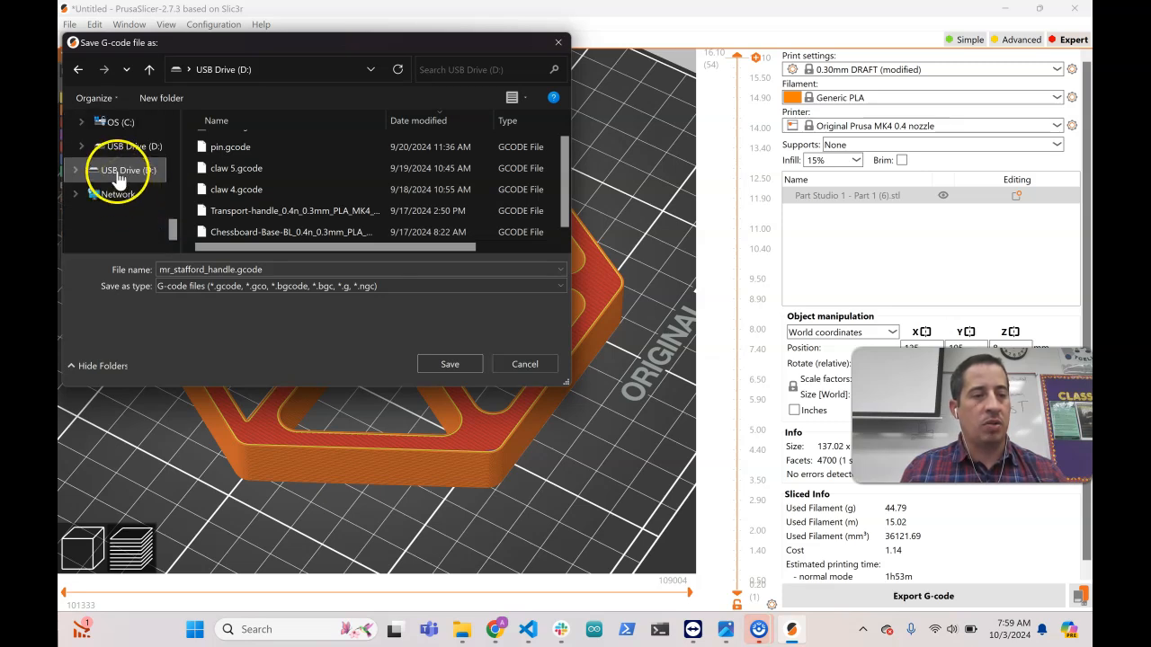
click(452, 364)
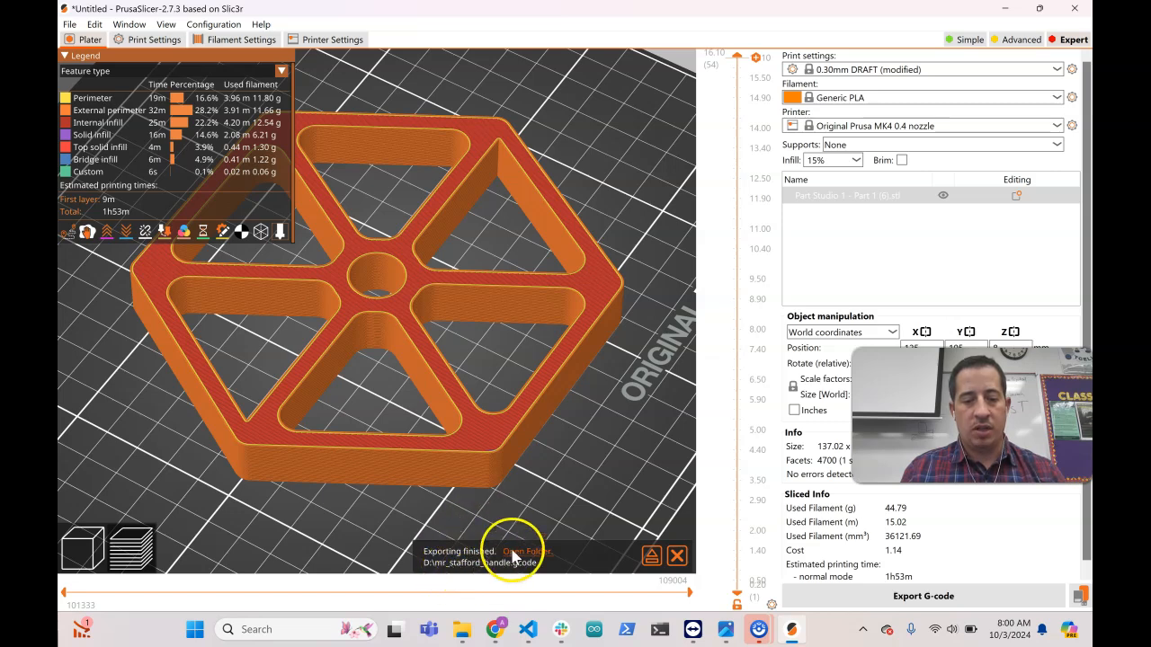
click(649, 561)
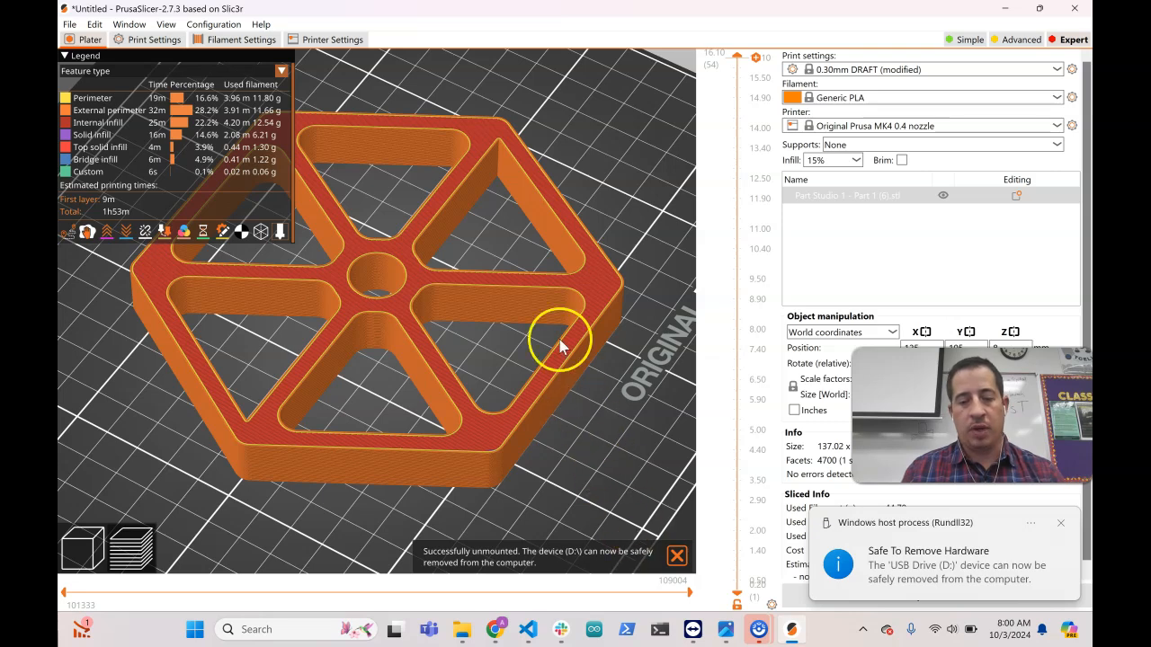
- Switch to the Onshape drawbot document and export the caster mount as a binary STL in millimetres with fine resolution
mouse_move(497, 625)
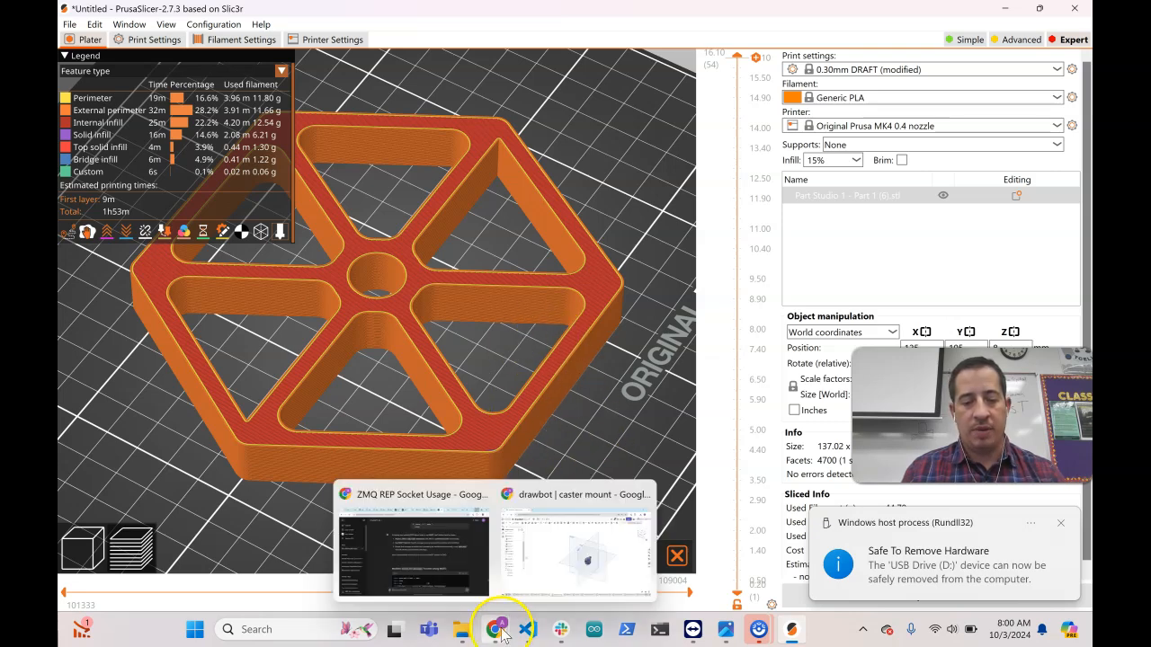
click(543, 556)
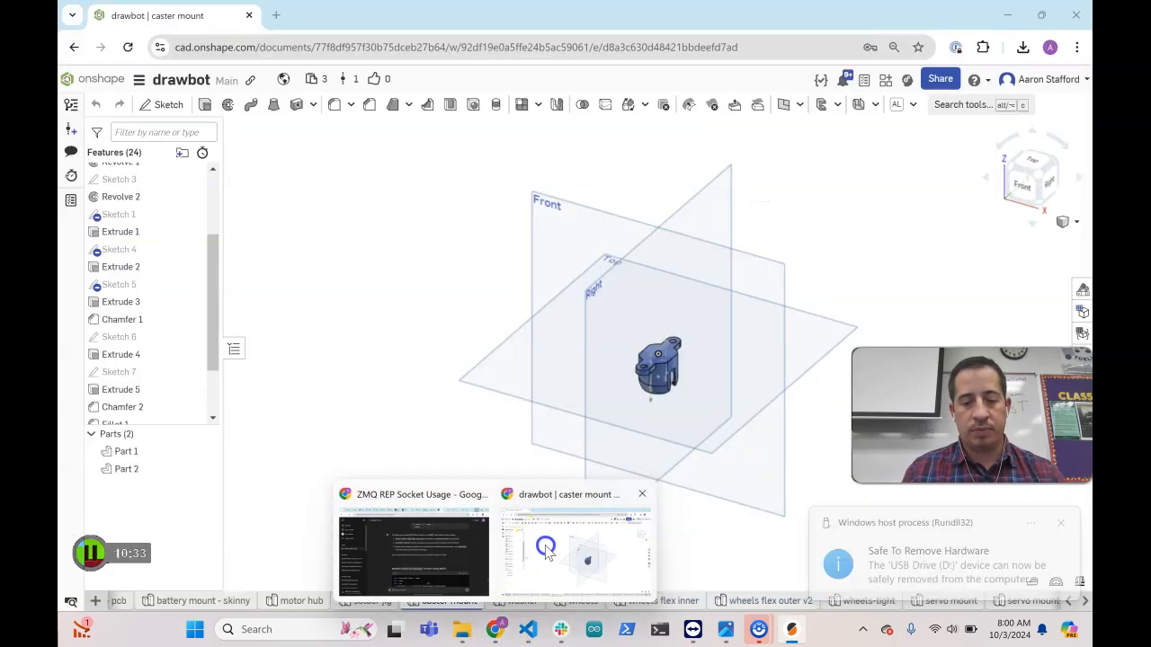
right_click(439, 602)
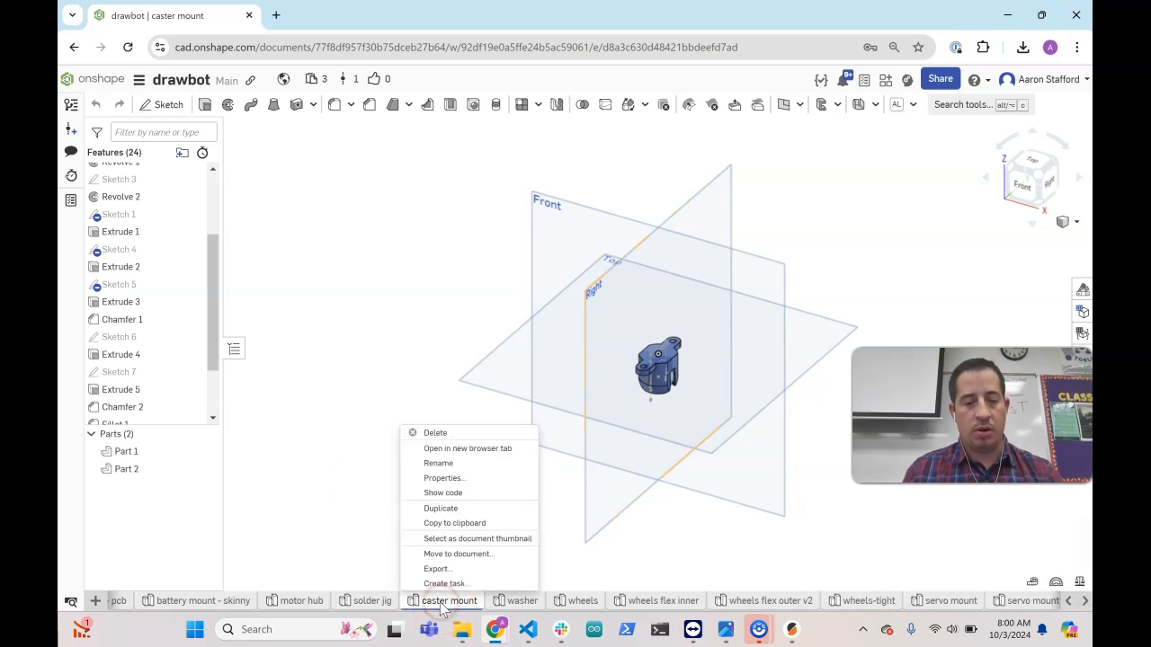
click(437, 569)
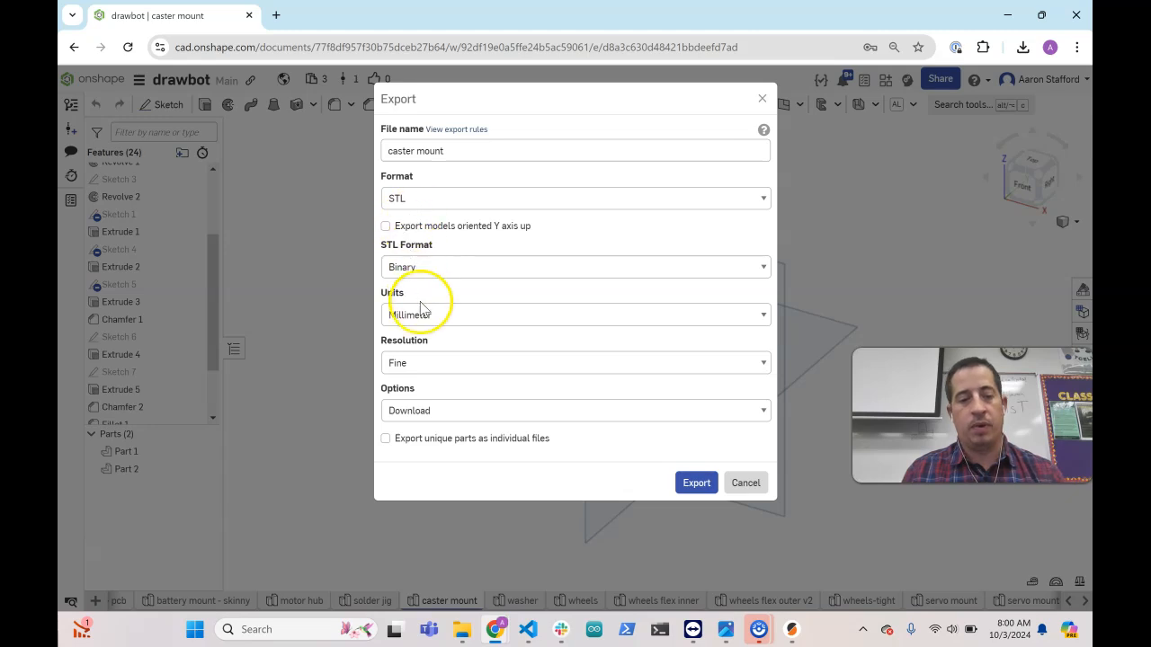
click(692, 493)
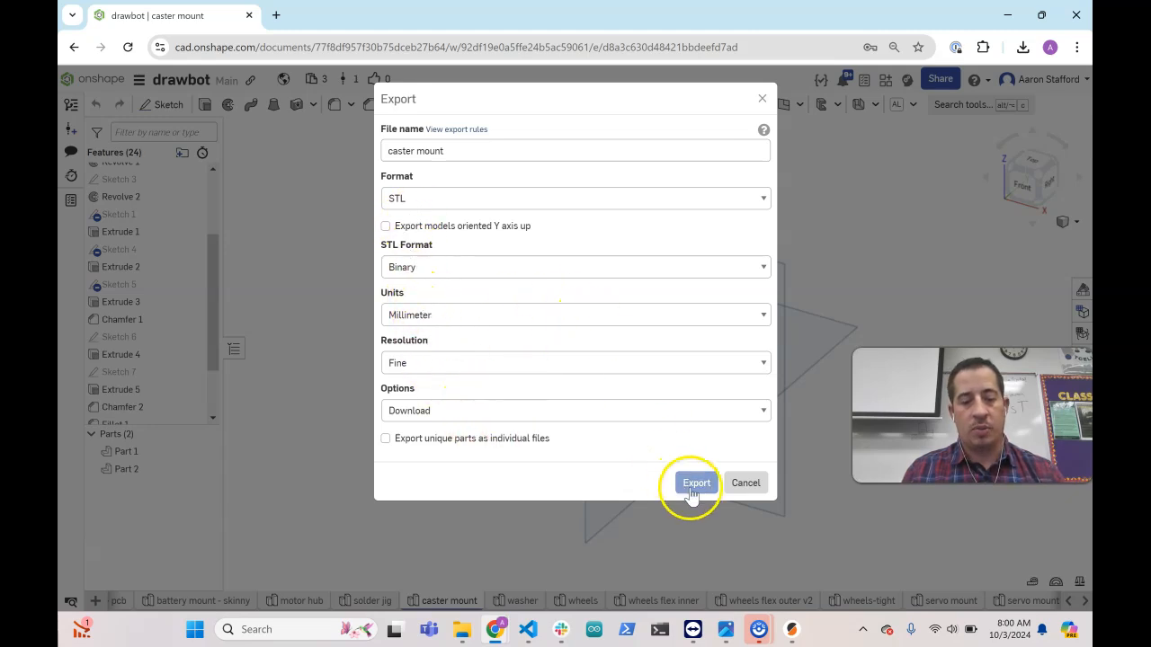
- Switch back to PrusaSlicer, return to the 3D editor view and delete everything on the plate
click(791, 630)
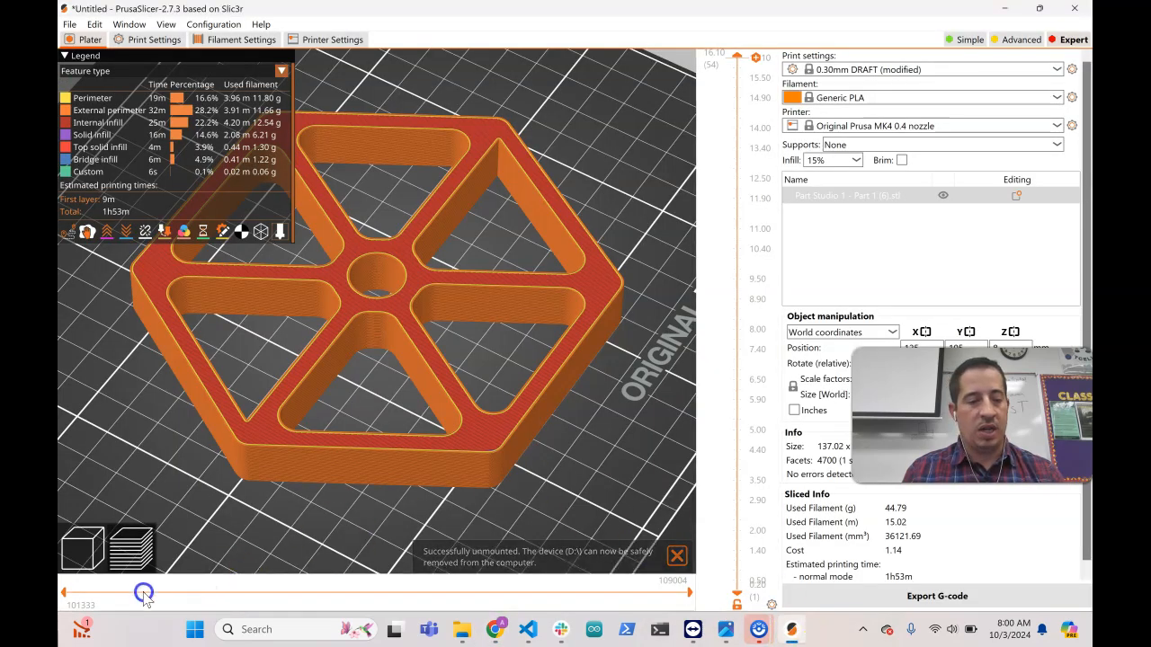
click(83, 549)
click(268, 74)
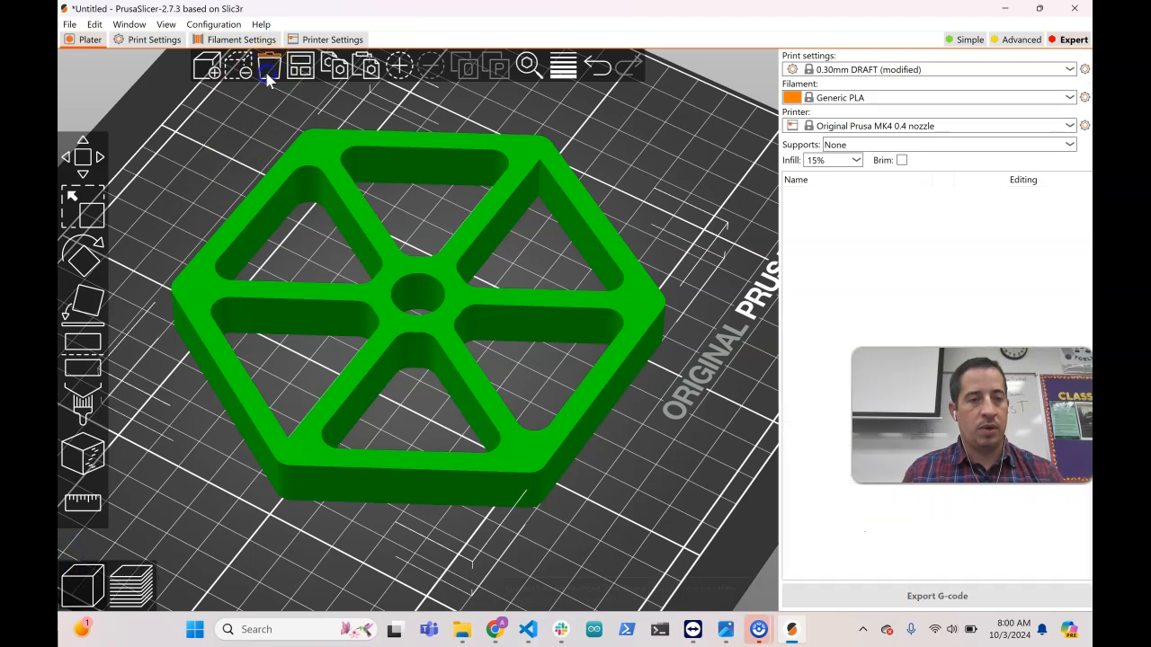
- Import Part Studio 1 - Part 1 (6).stl from the Downloads folder and select the 0.30mm DRAFT print preset
click(209, 72)
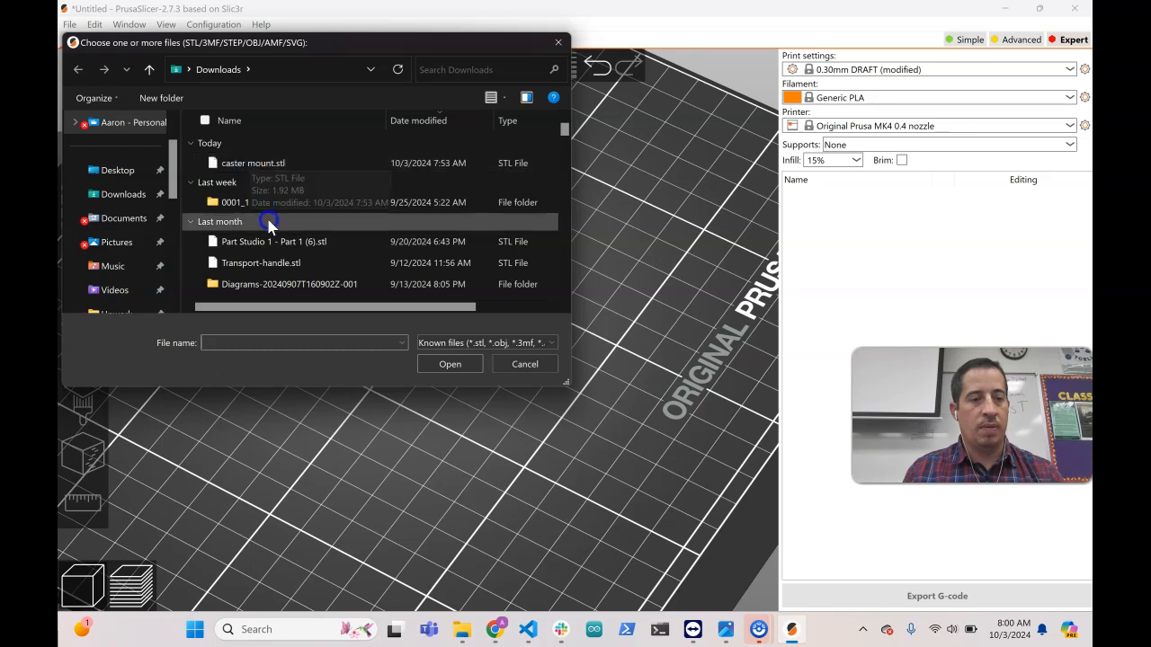
click(270, 240)
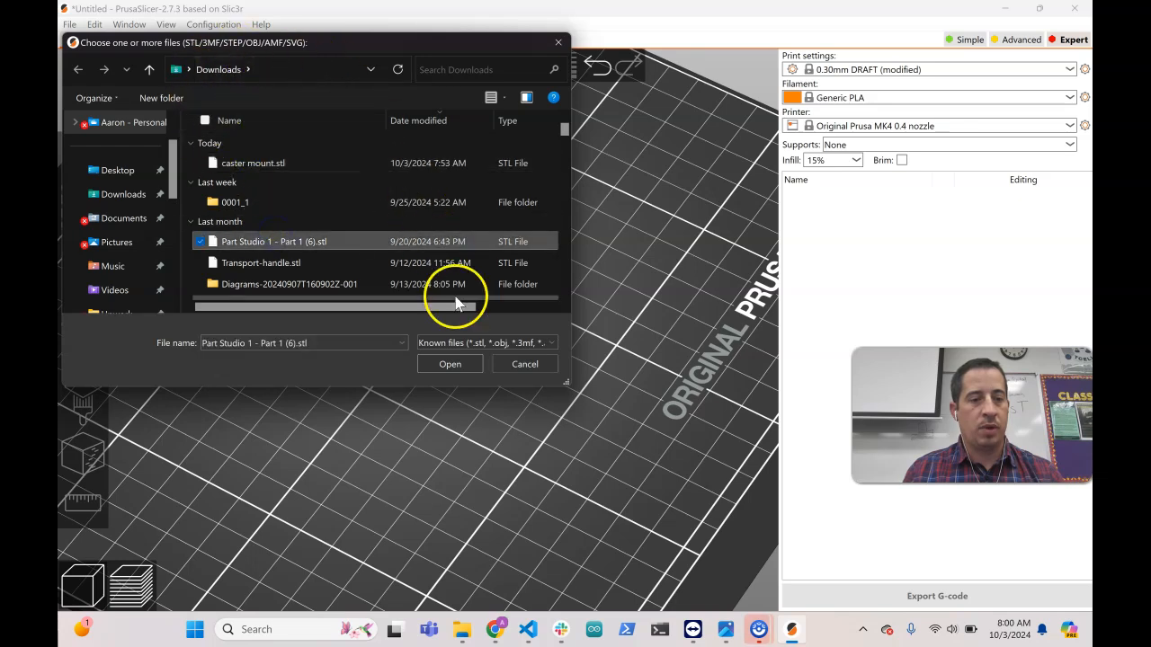
click(452, 364)
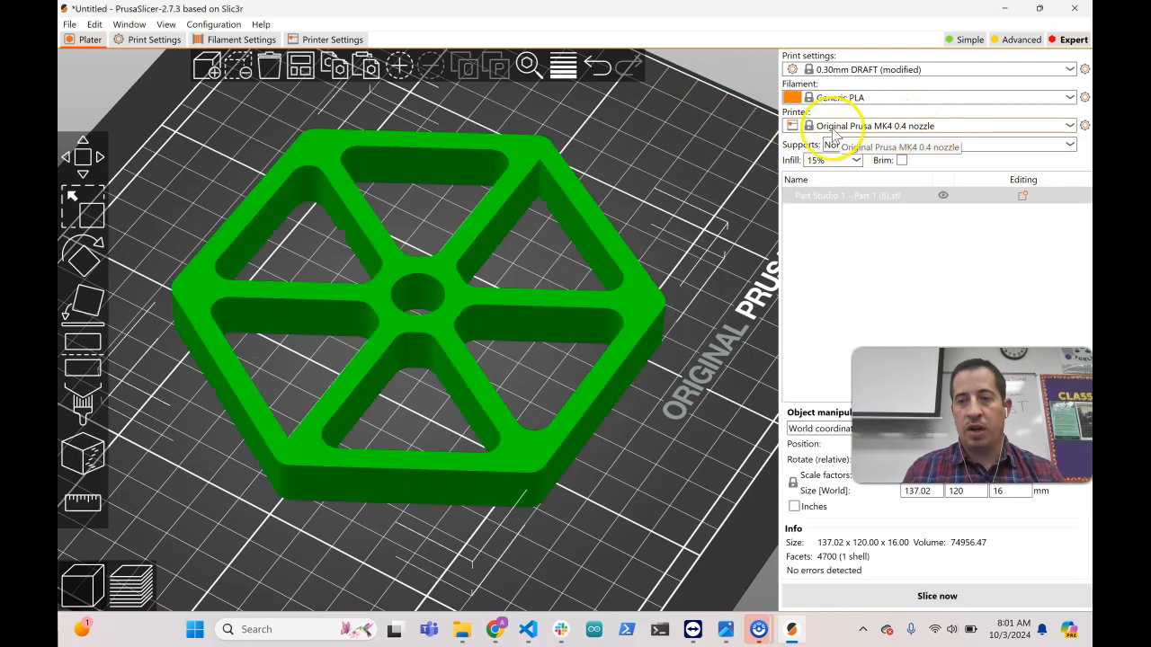
click(841, 69)
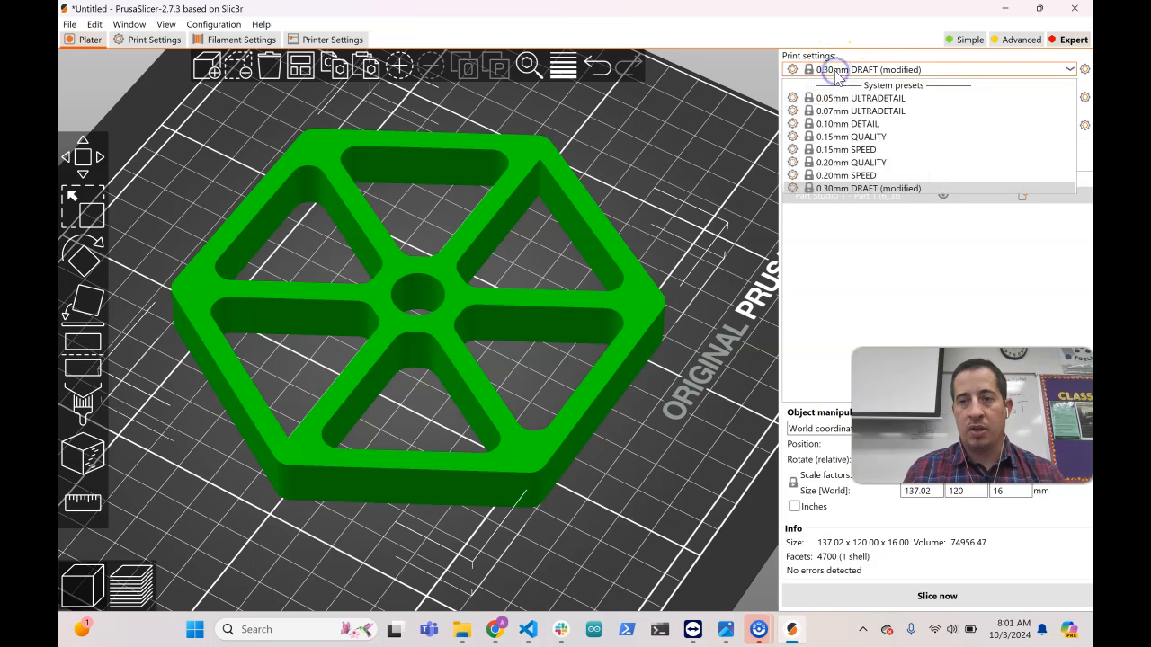
click(833, 188)
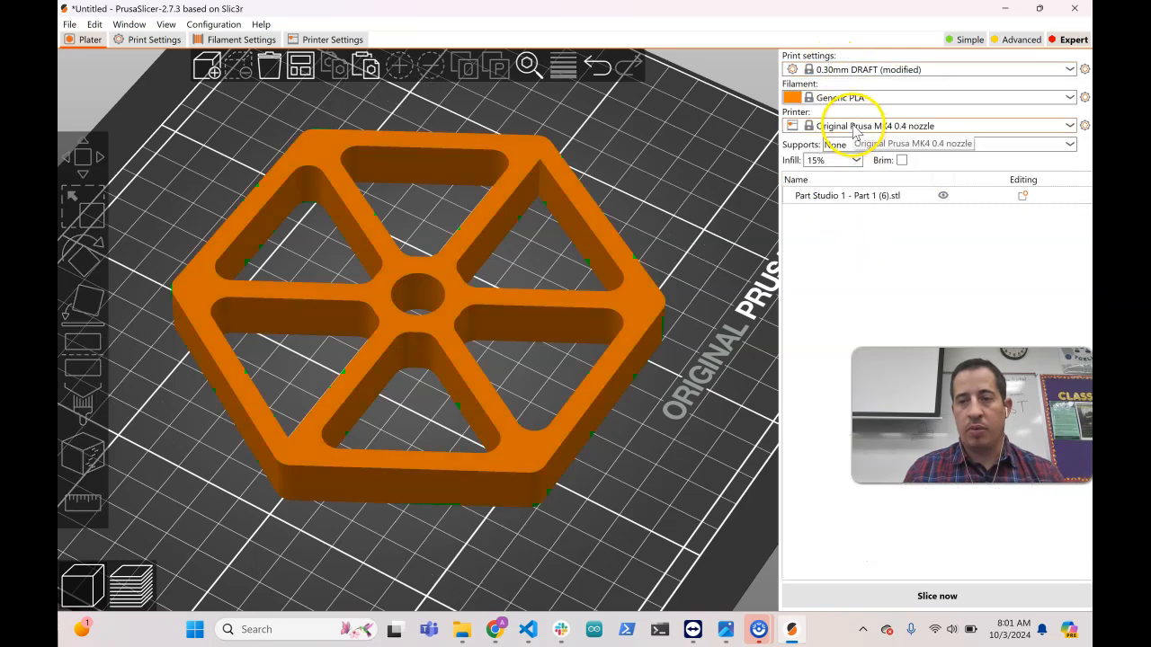
- Open the Configuration Wizard without installing the update, view the Prusa FFF printer choices and close the wizard
click(216, 25)
click(235, 41)
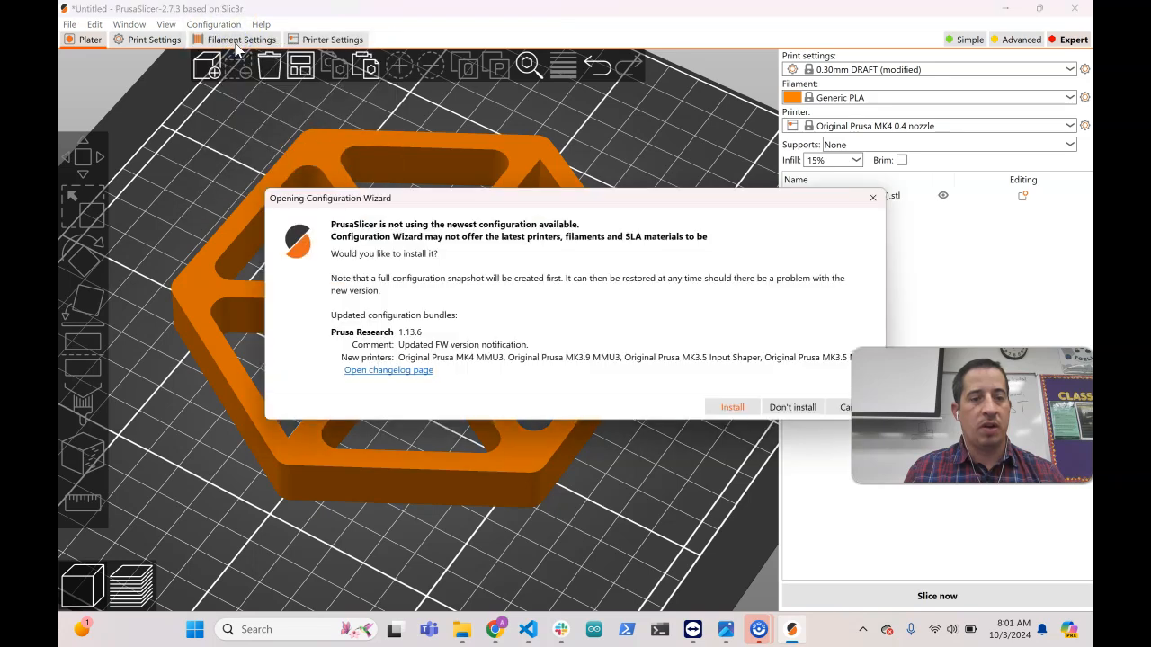
click(809, 408)
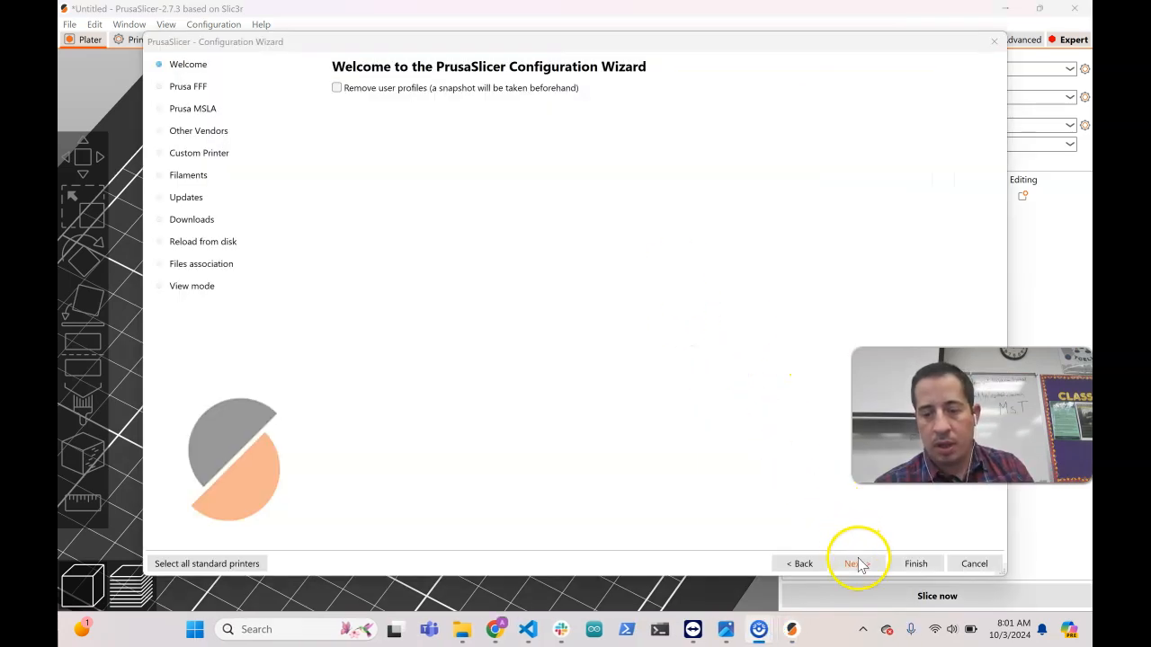
click(856, 563)
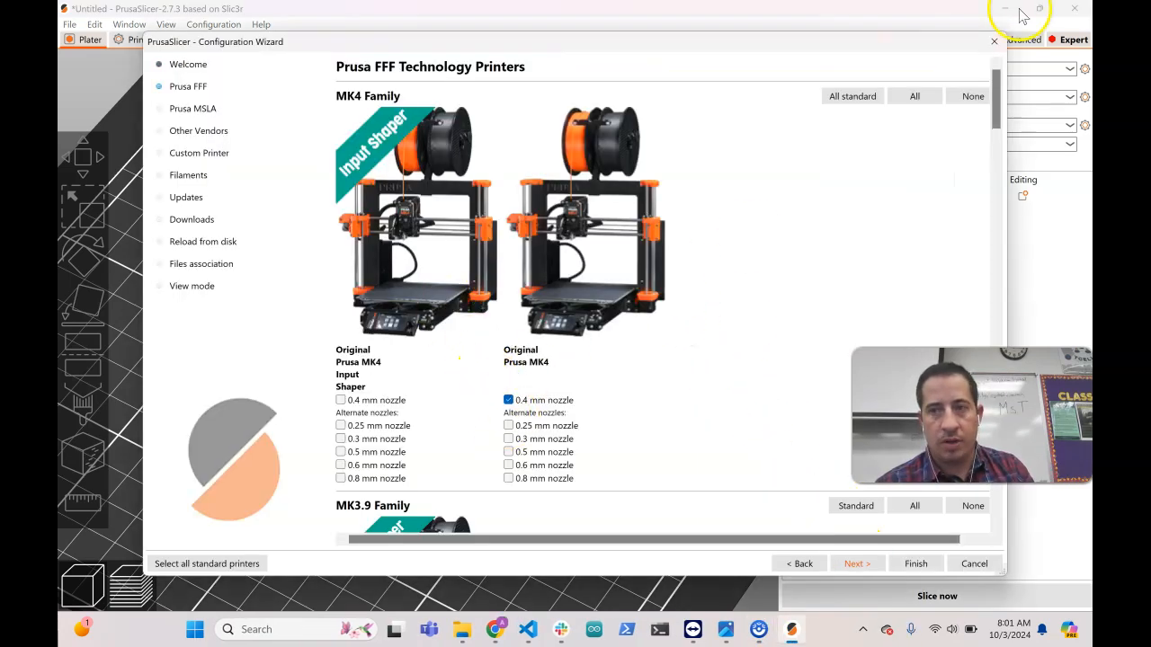
click(995, 41)
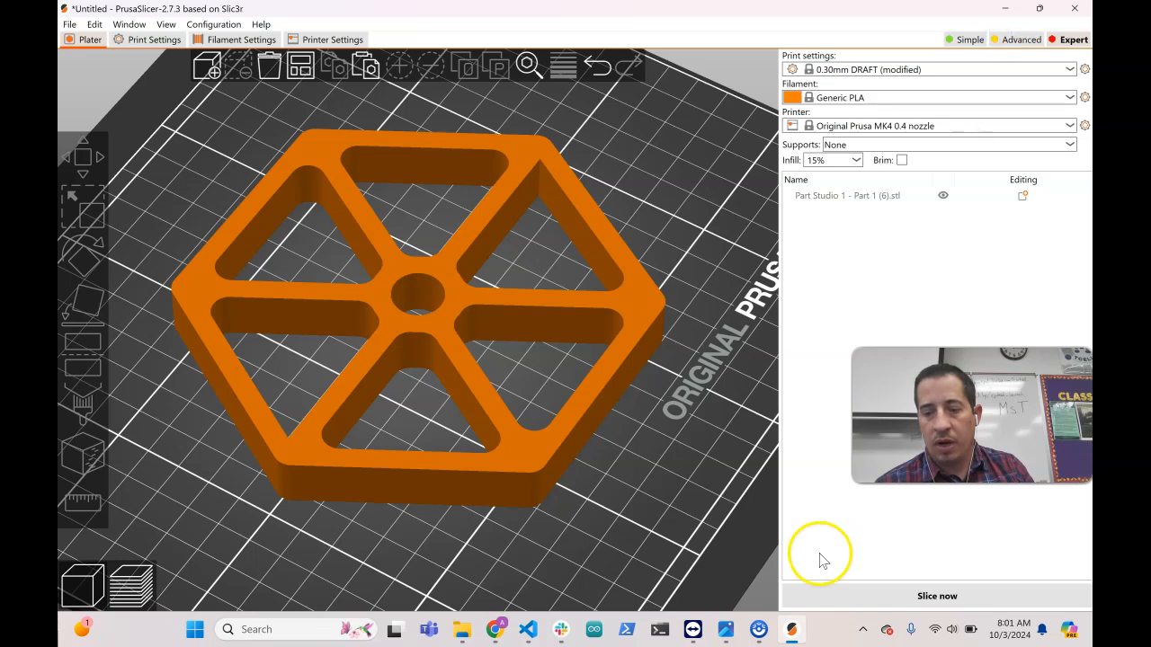
- Slice the re-imported hexagonal part and check its full-height layer preview
click(832, 596)
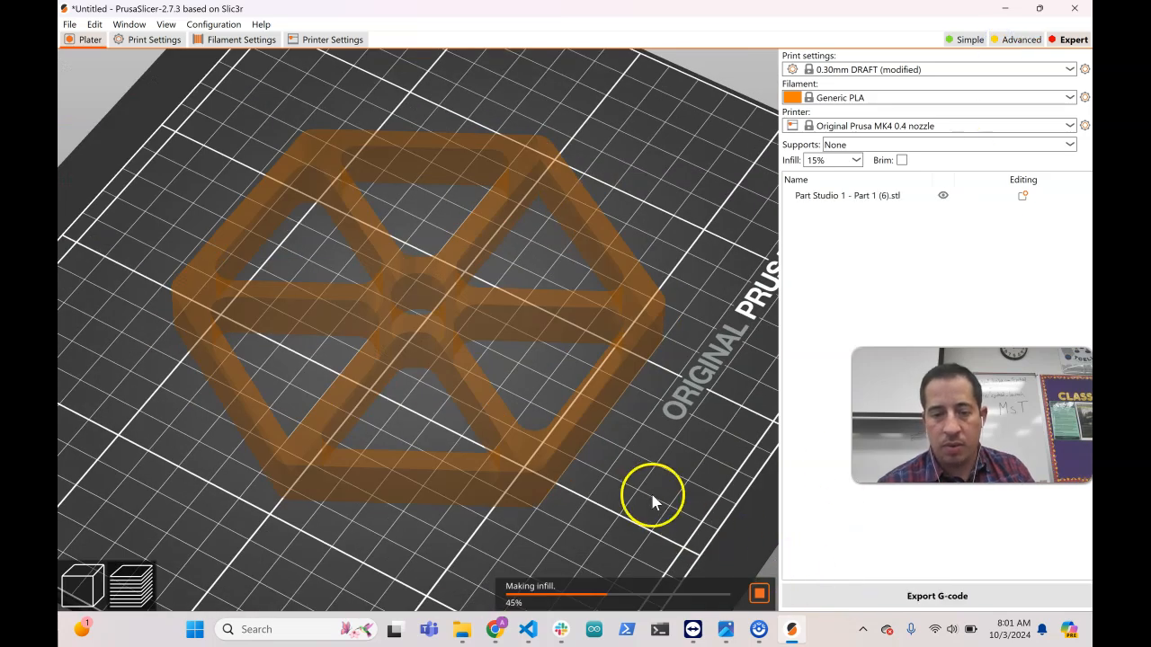
mouse_move(737, 57)
mouse_down()
mouse_move(712, 548)
mouse_move(730, 56)
mouse_up()
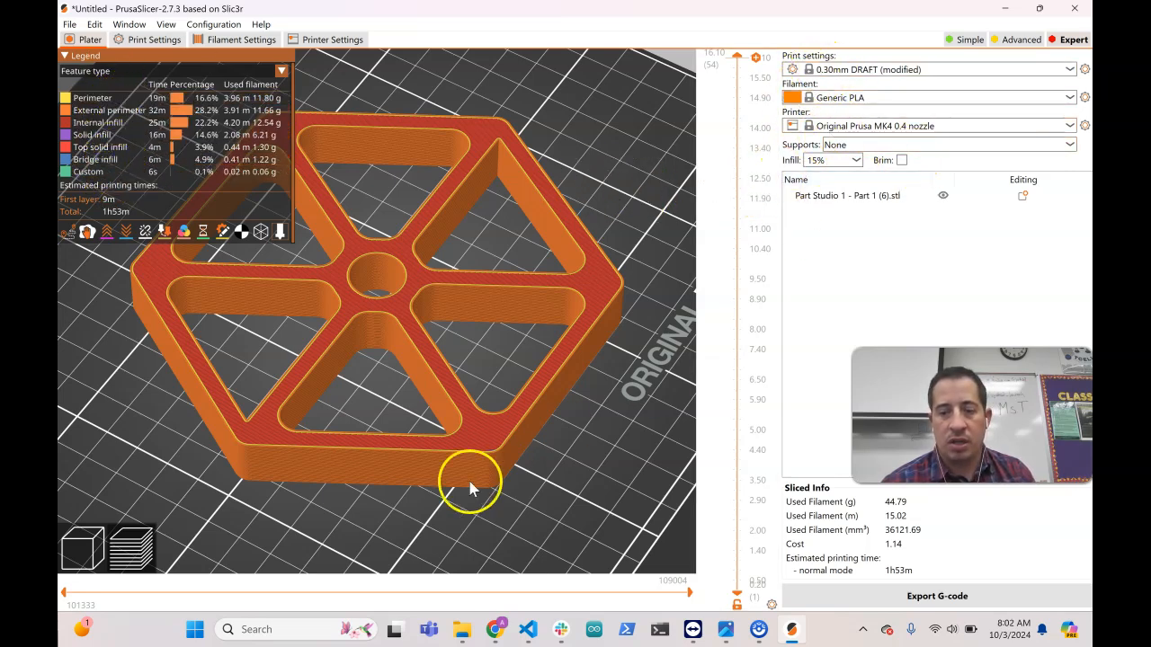
- Review the infill density choices and the fill pattern list in the print settings, keeping 15% Grid, and return to the sliced preview
click(857, 160)
click(856, 162)
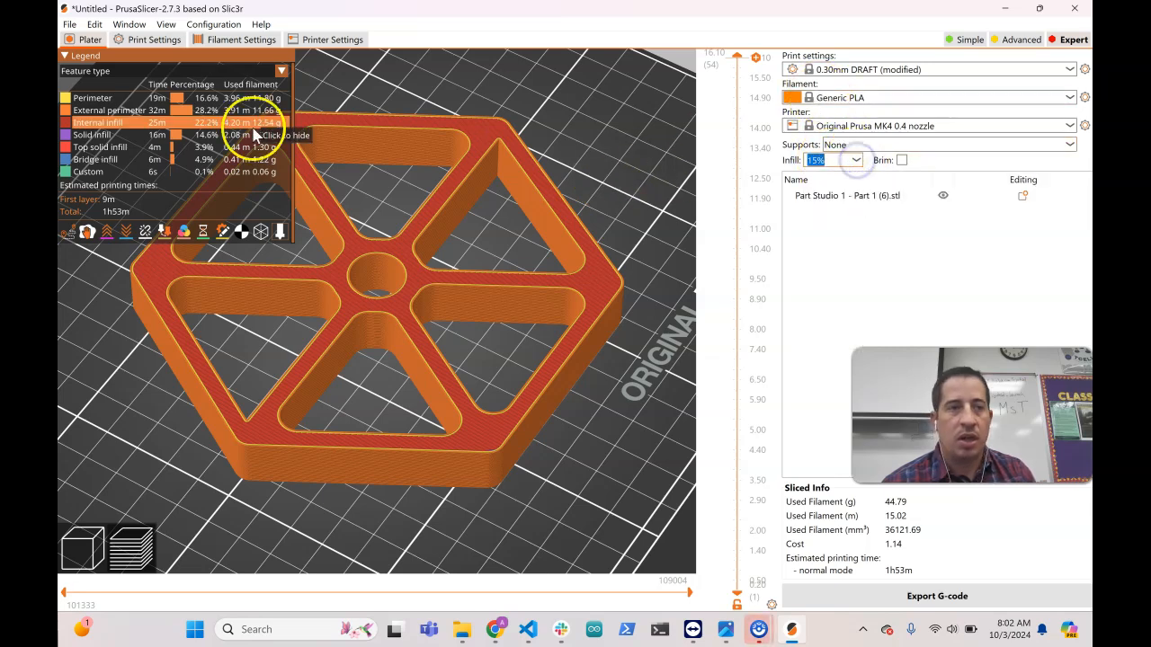
click(153, 41)
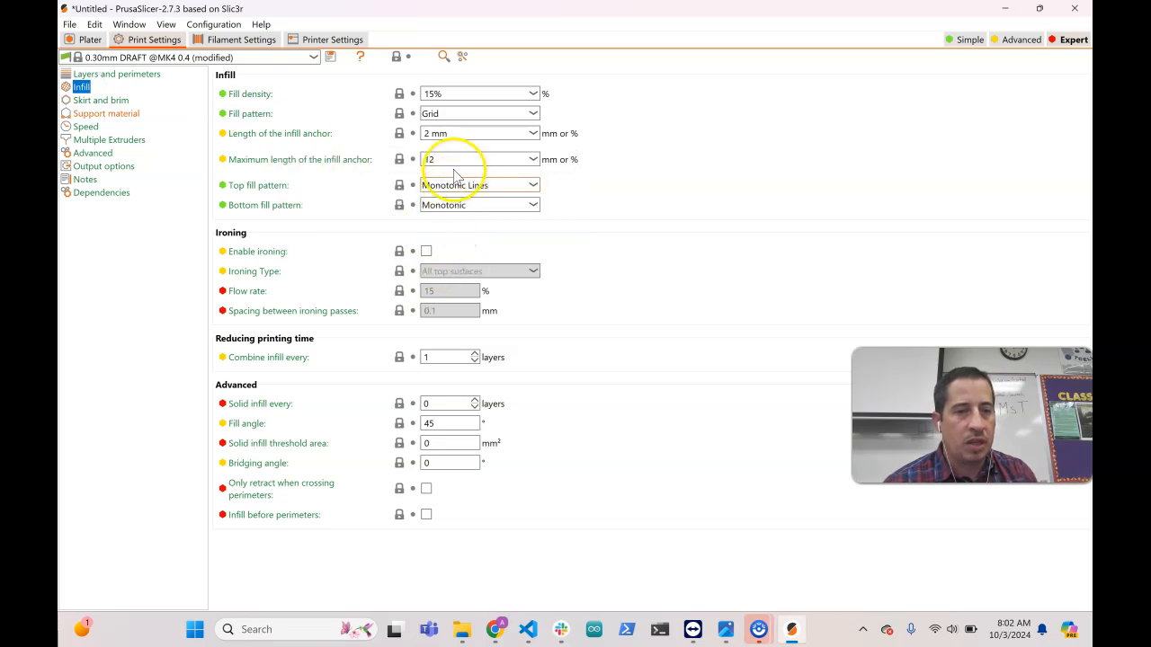
click(476, 115)
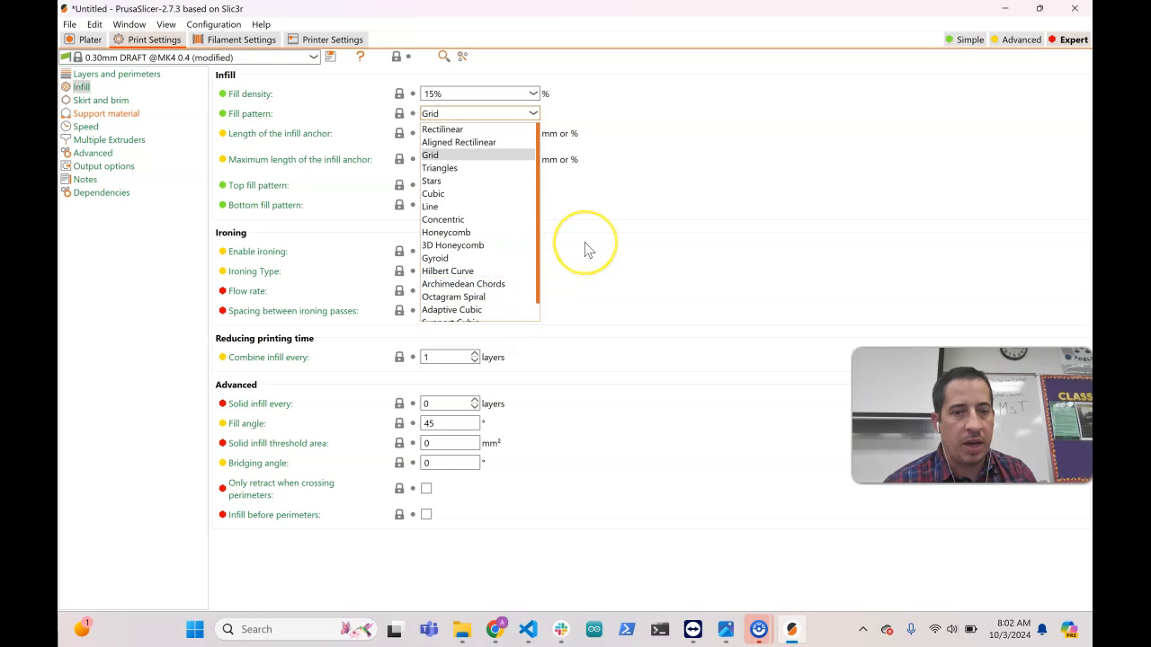
click(79, 41)
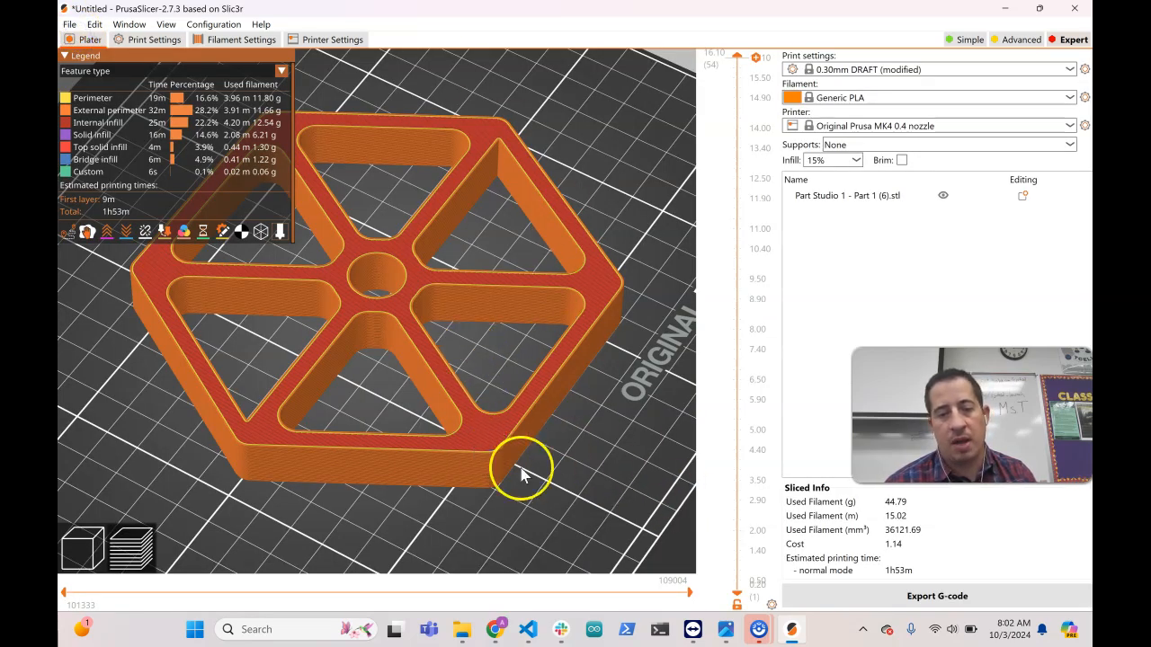
drag(582, 347, 580, 353)
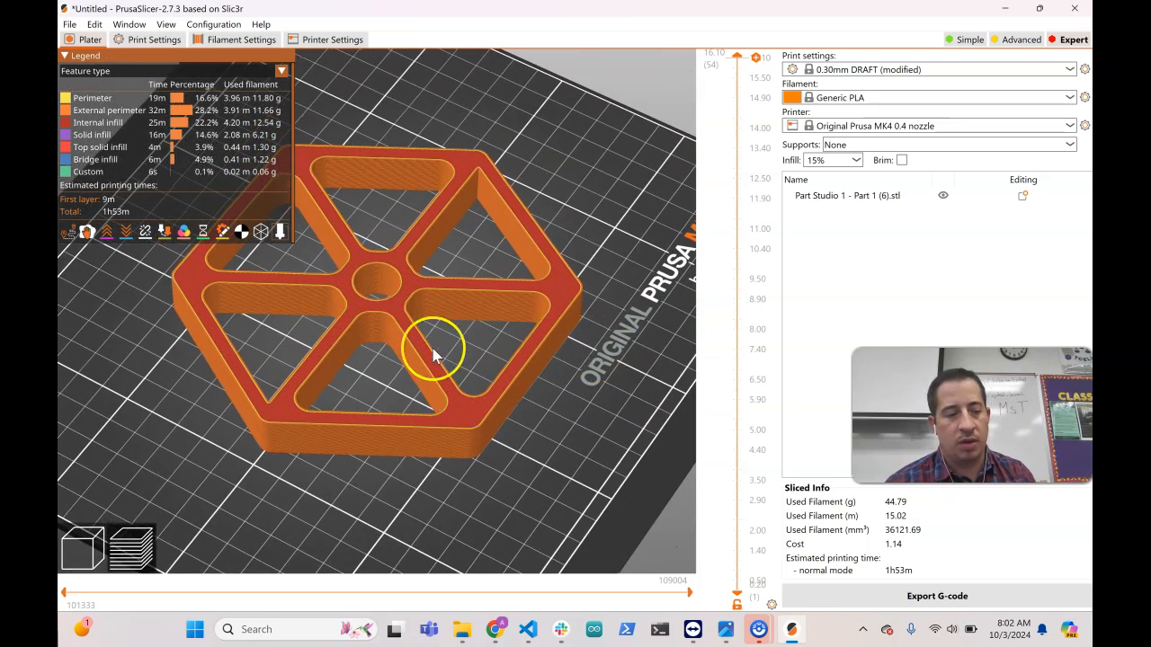
- Start exporting the G-code, browse to USB Drive (D:) as the destination, and close the save dialog without saving
click(820, 592)
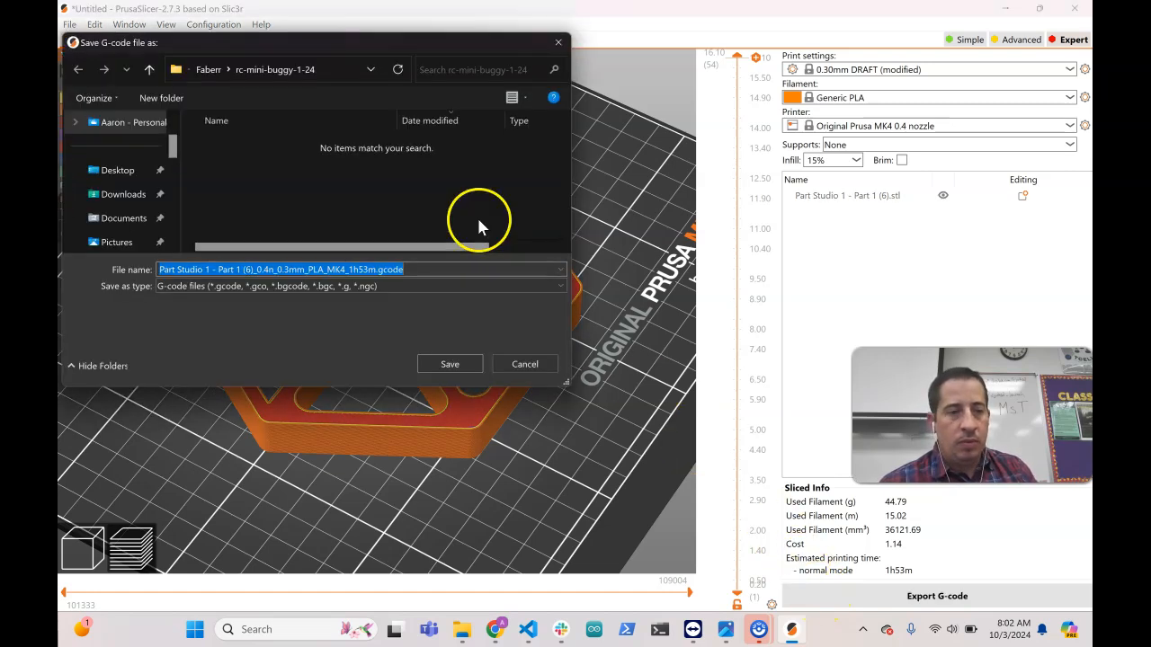
scroll(107, 221, down, 5)
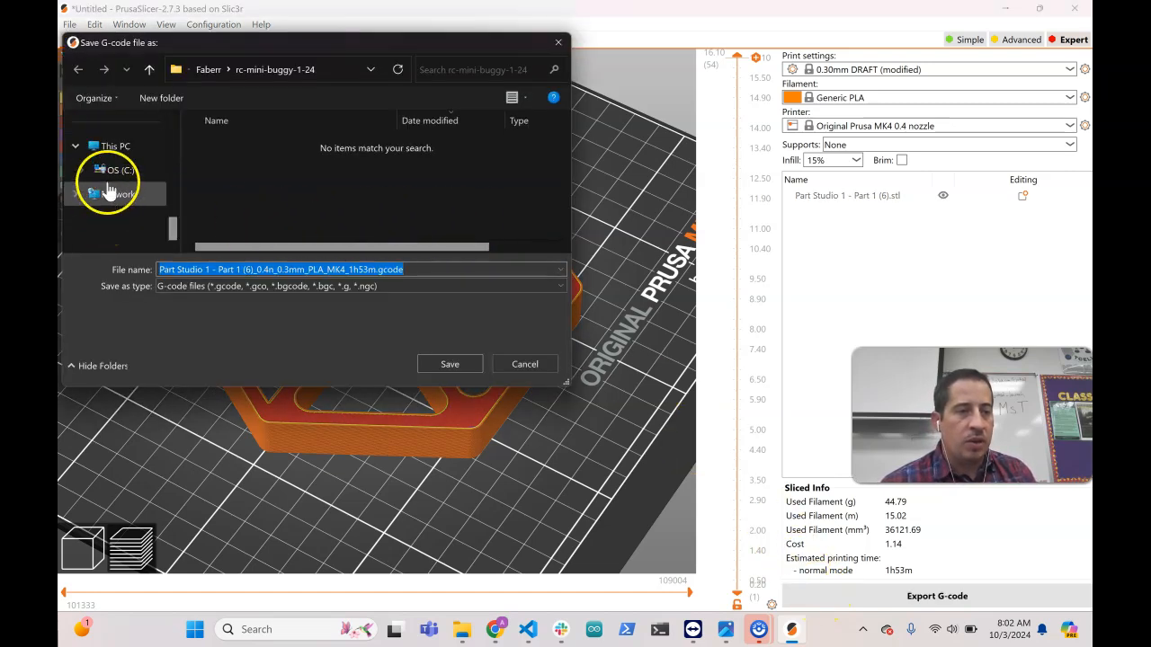
scroll(106, 171, up, 2)
scroll(106, 174, up, 3)
scroll(107, 174, down, 3)
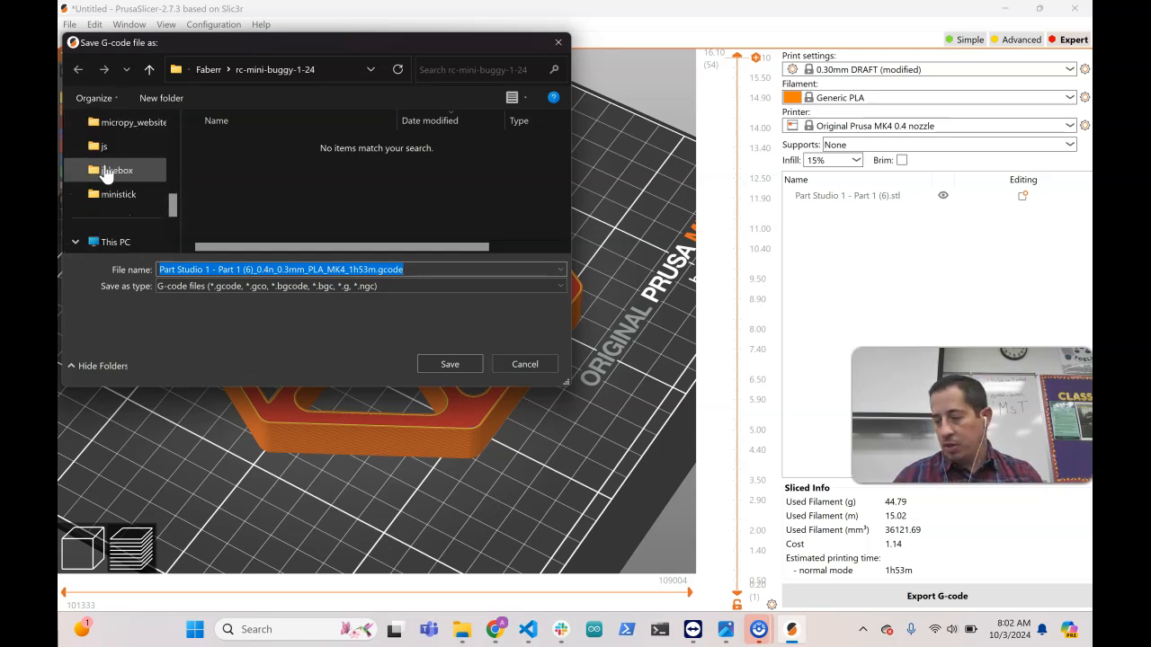
scroll(106, 173, down, 2)
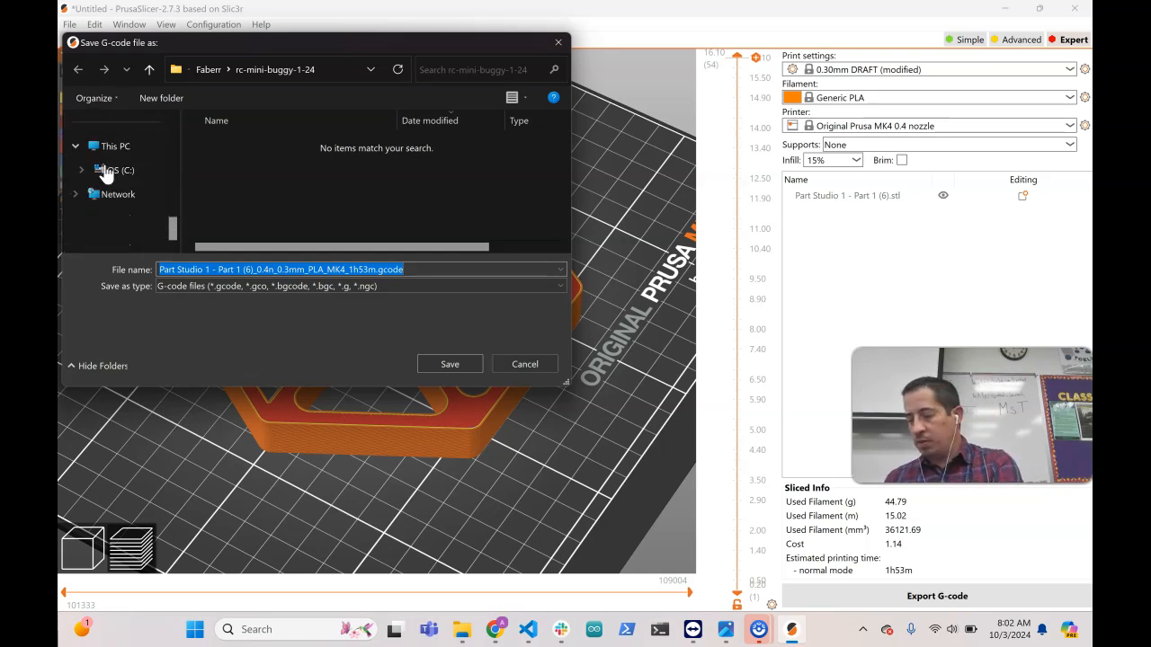
scroll(106, 171, up, 3)
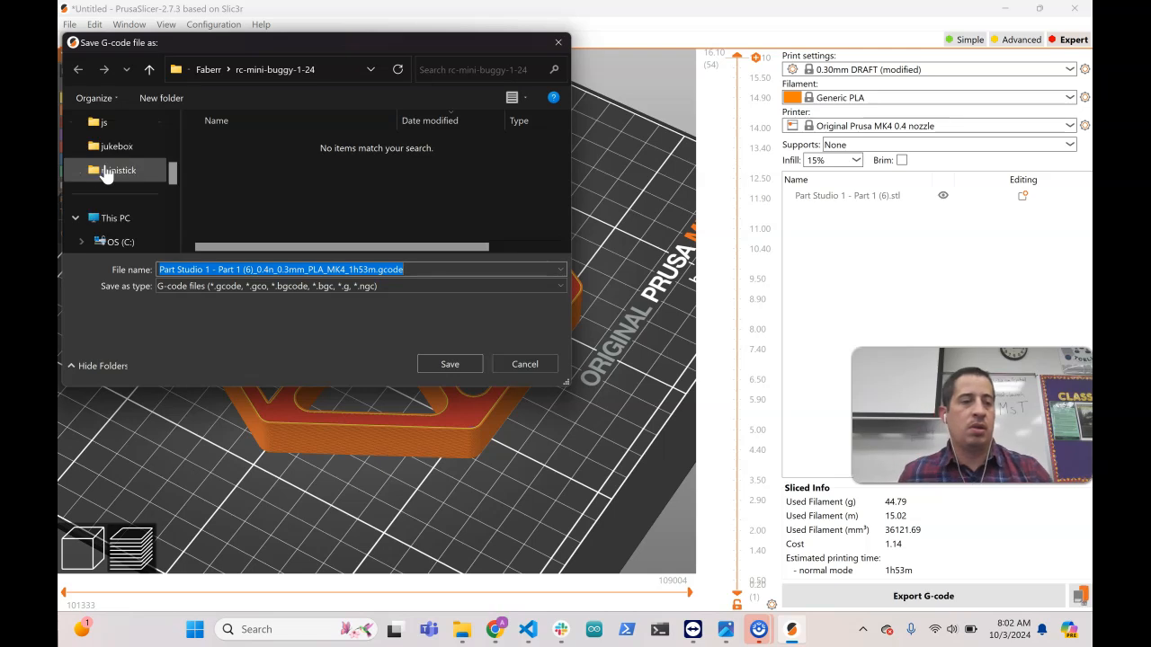
scroll(106, 172, down, 4)
click(115, 174)
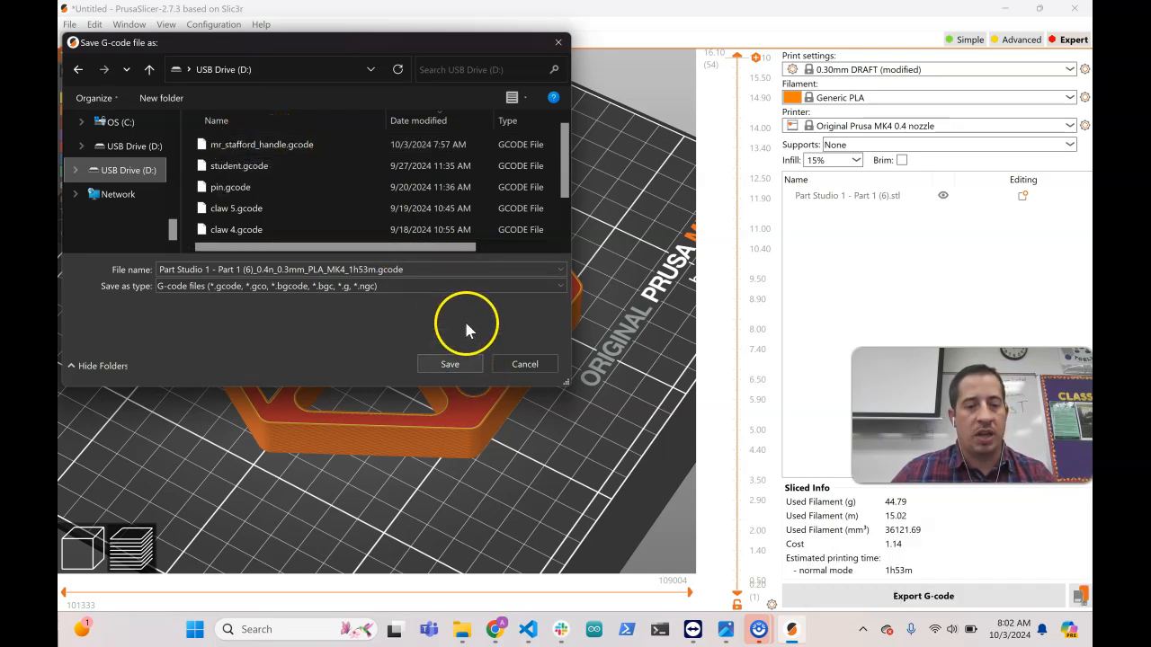
click(557, 45)
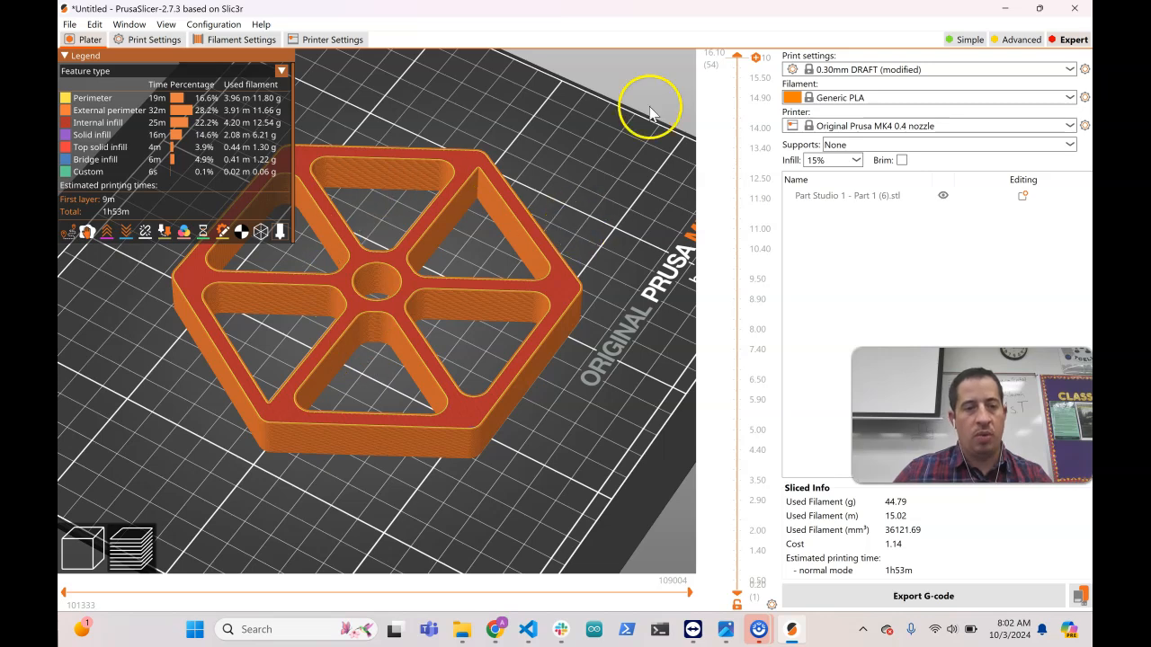
drag(747, 67, 650, 45)
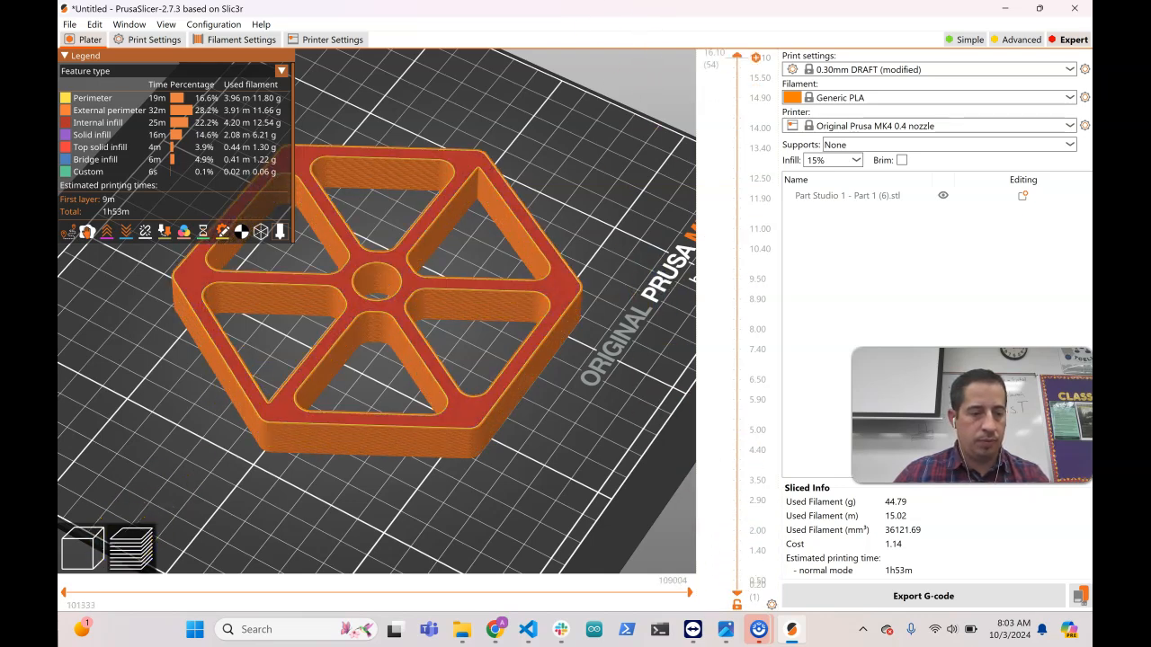